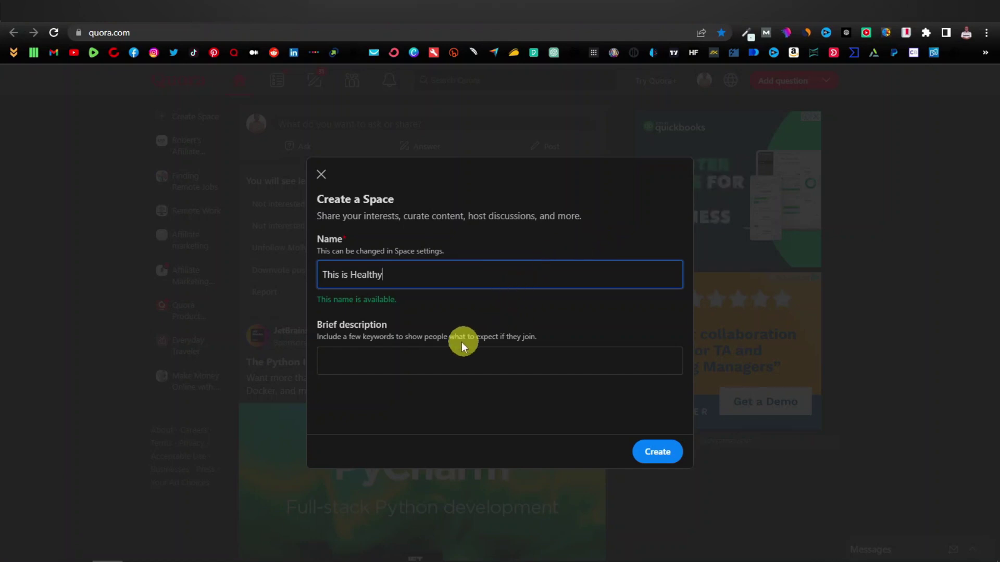
# Step: Add the brief description "Find the best tips to stay healthy" and create the "This is Healthy" Space
pyautogui.click(392, 362)
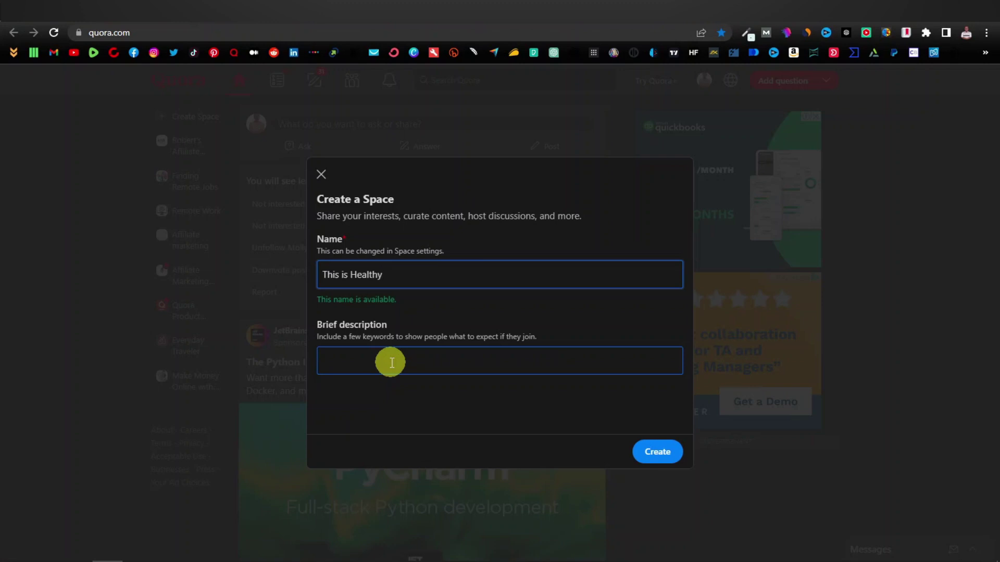
pyautogui.write('Find the best tips to stay healthy')
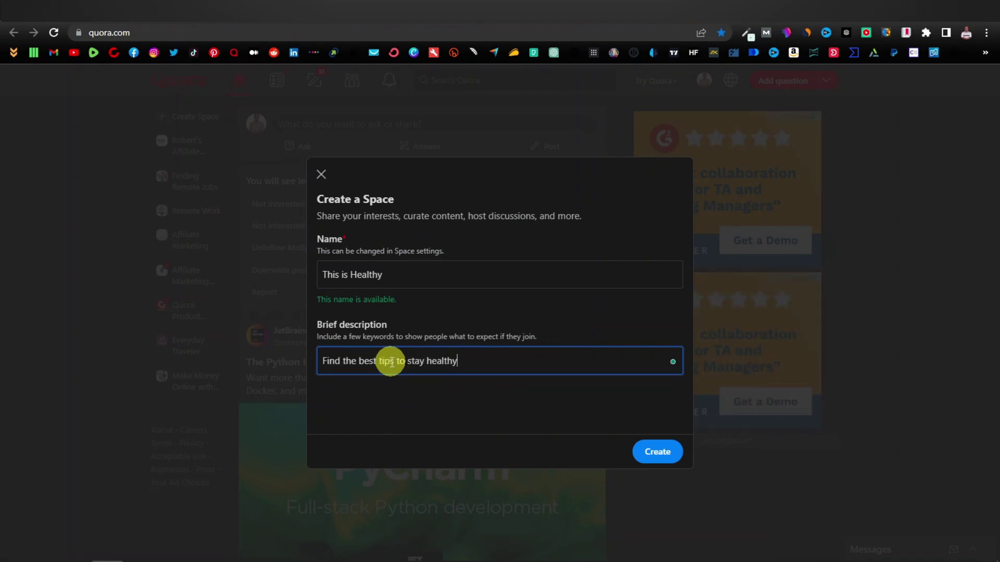
pyautogui.click(661, 462)
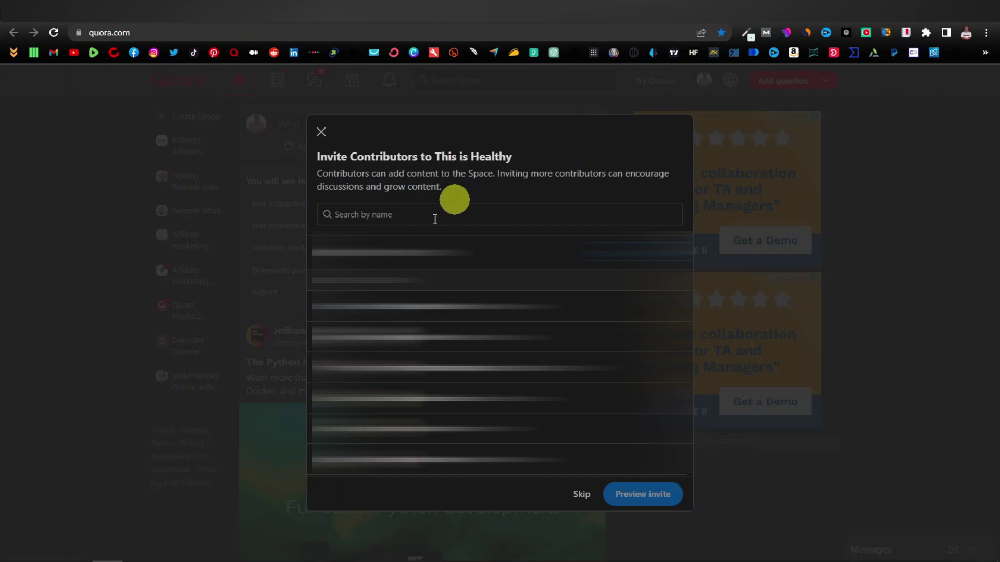
# Step: Look through the suggested contributors for the new Space and skip inviting anyone
pyautogui.scroll(-2, 468, 325)
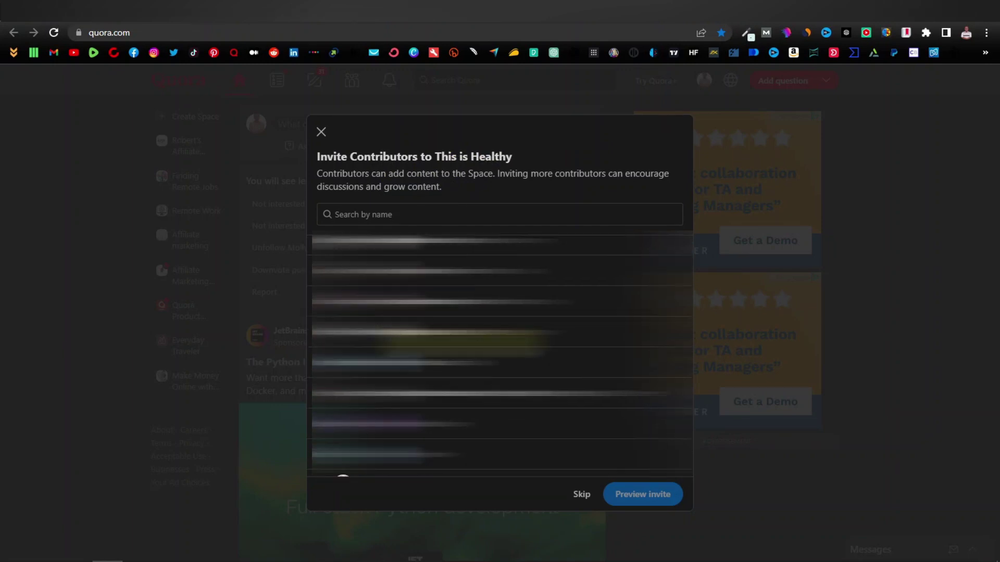
pyautogui.scroll(-3, 464, 344)
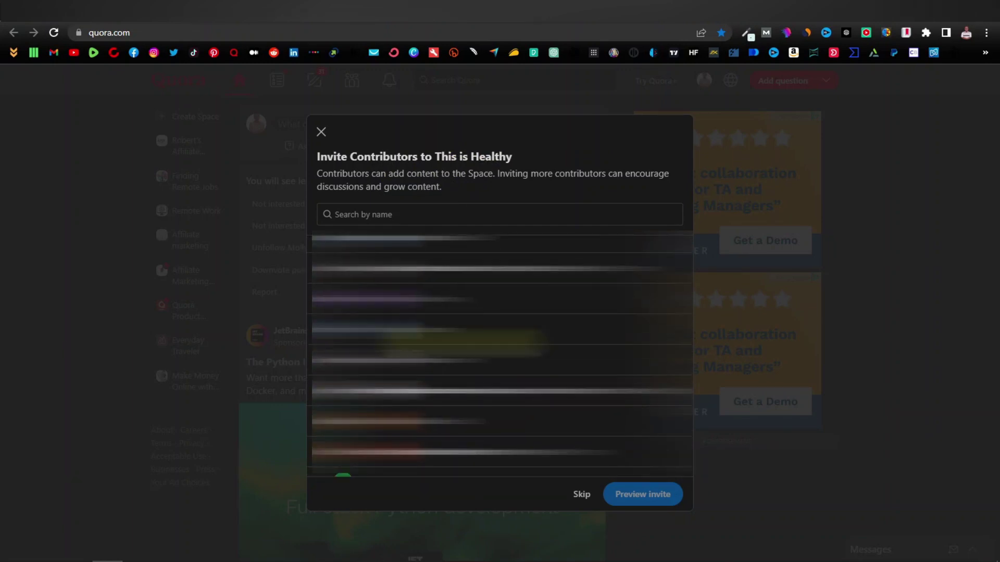
pyautogui.scroll(-3, 464, 342)
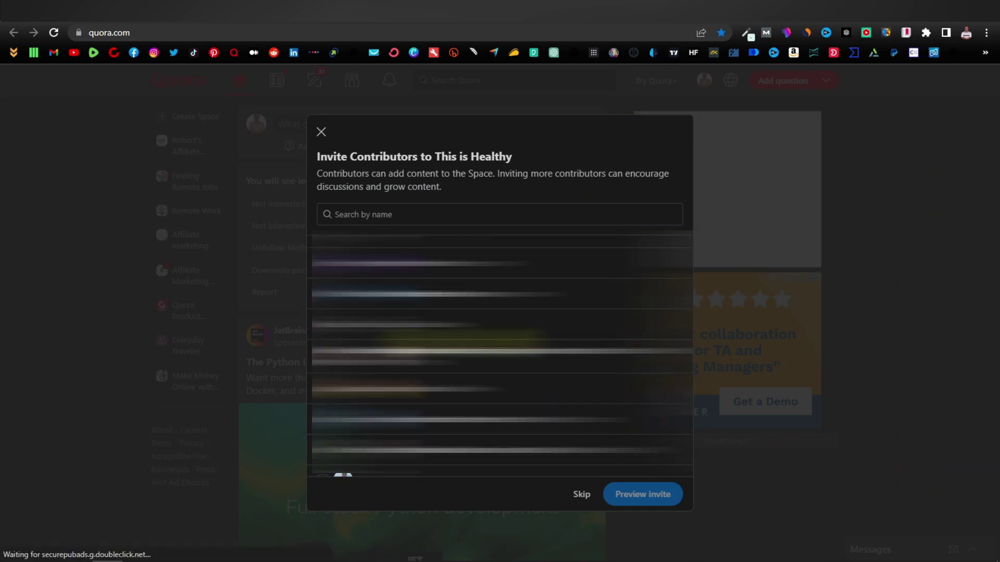
pyautogui.scroll(-3, 468, 354)
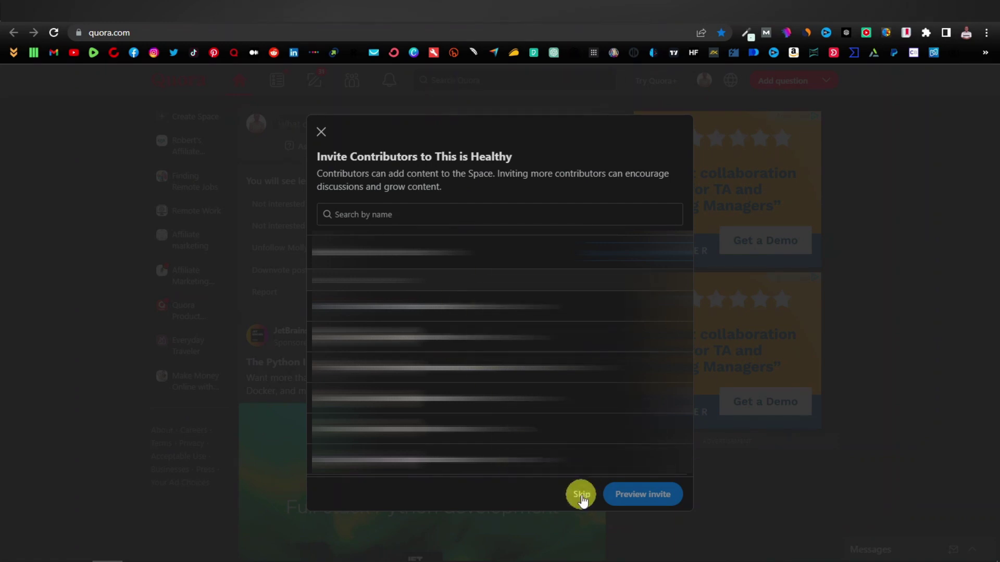
pyautogui.click(581, 495)
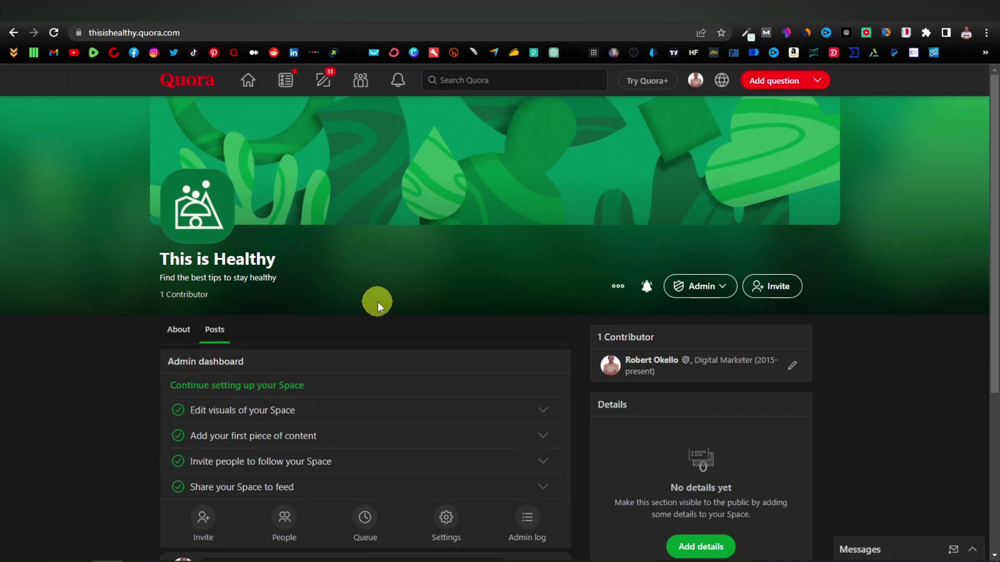
# Step: Review the new Space's page and open its settings
pyautogui.scroll(-3, 130, 433)
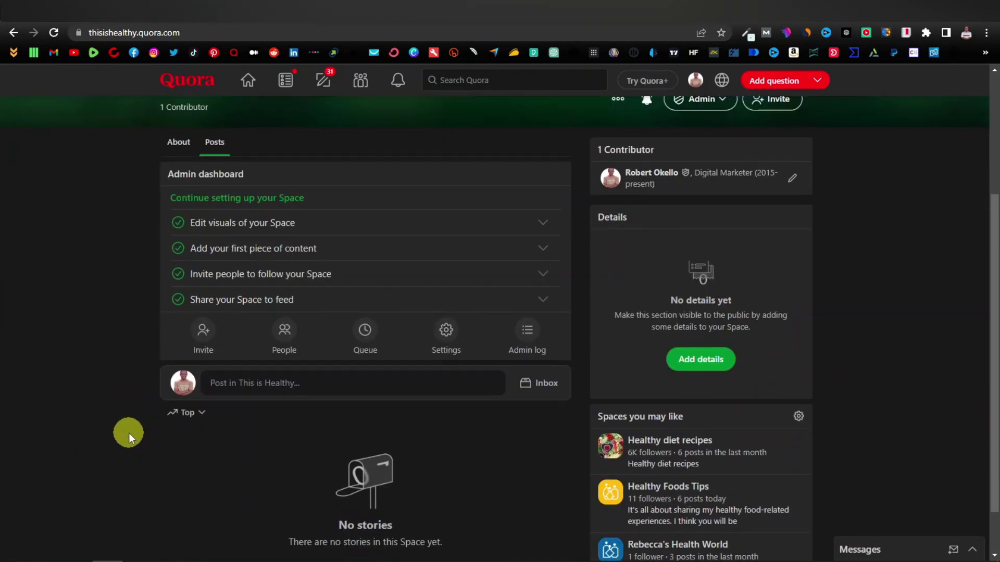
pyautogui.scroll(3, 129, 433)
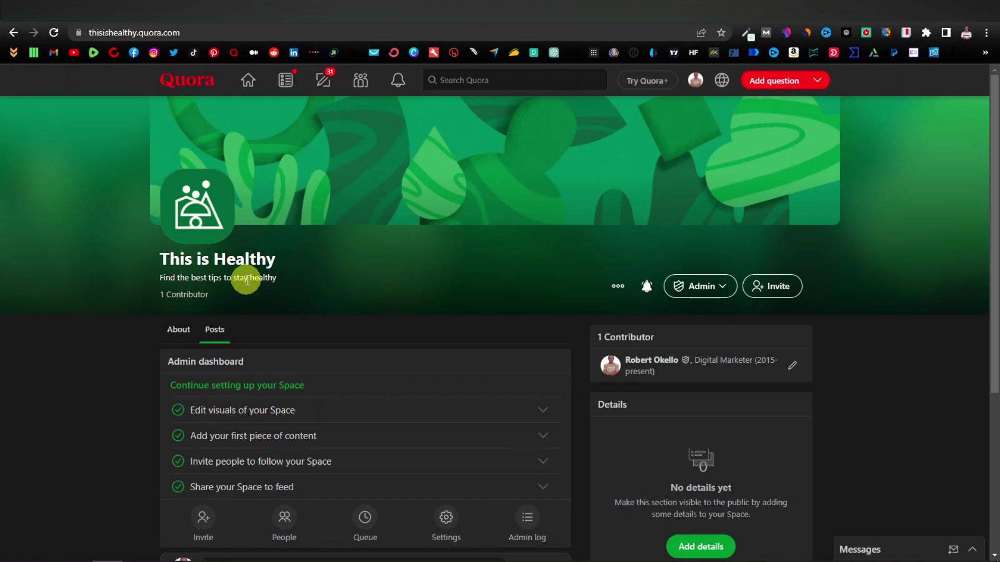
pyautogui.scroll(-5, 247, 281)
pyautogui.scroll(1, 427, 367)
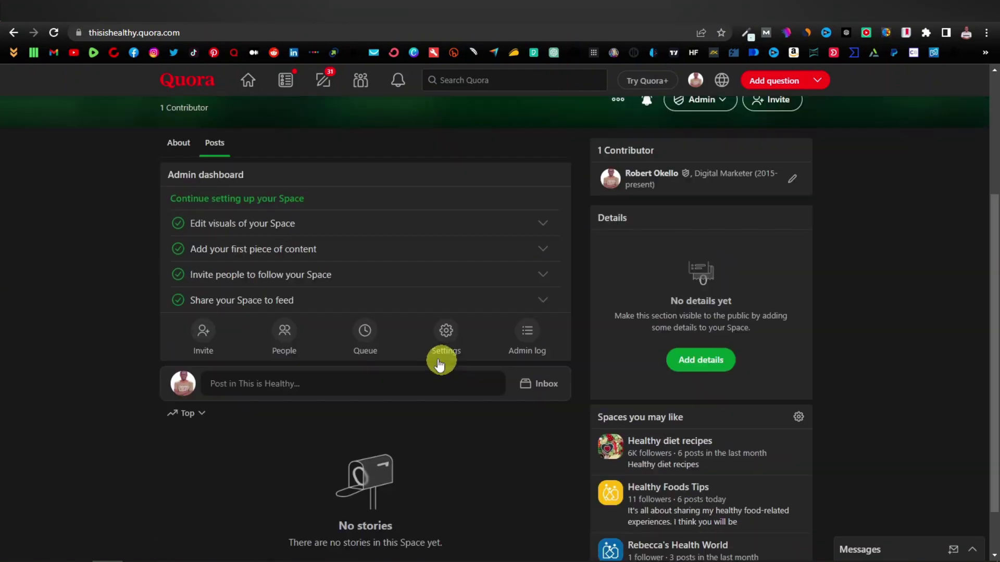
pyautogui.scroll(3, 440, 364)
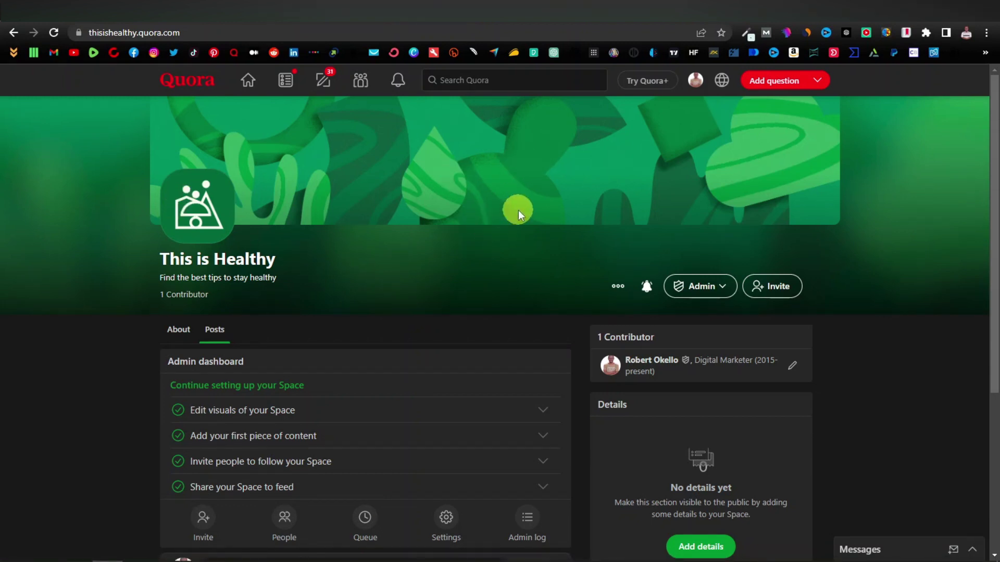
pyautogui.scroll(-2, 518, 211)
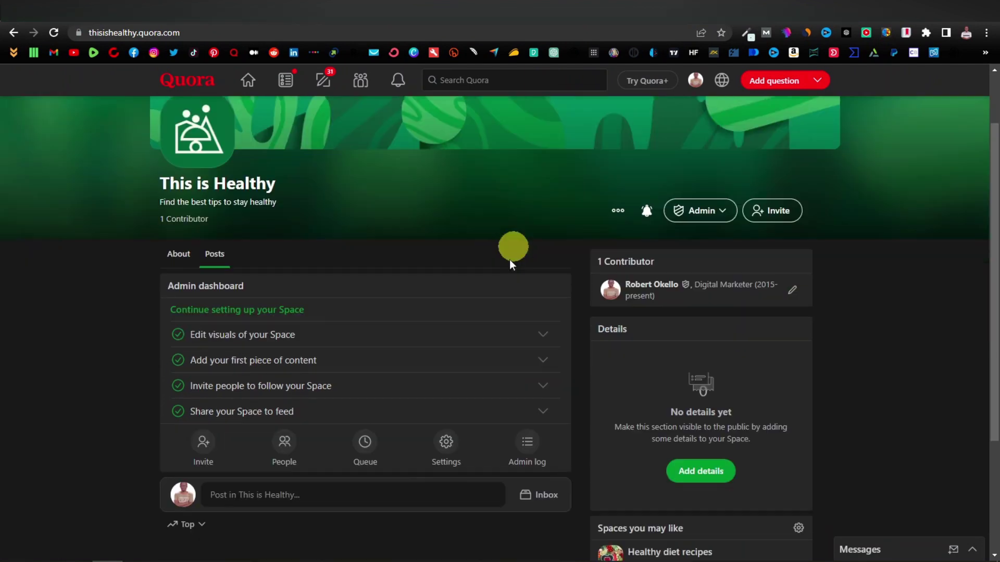
pyautogui.click(446, 400)
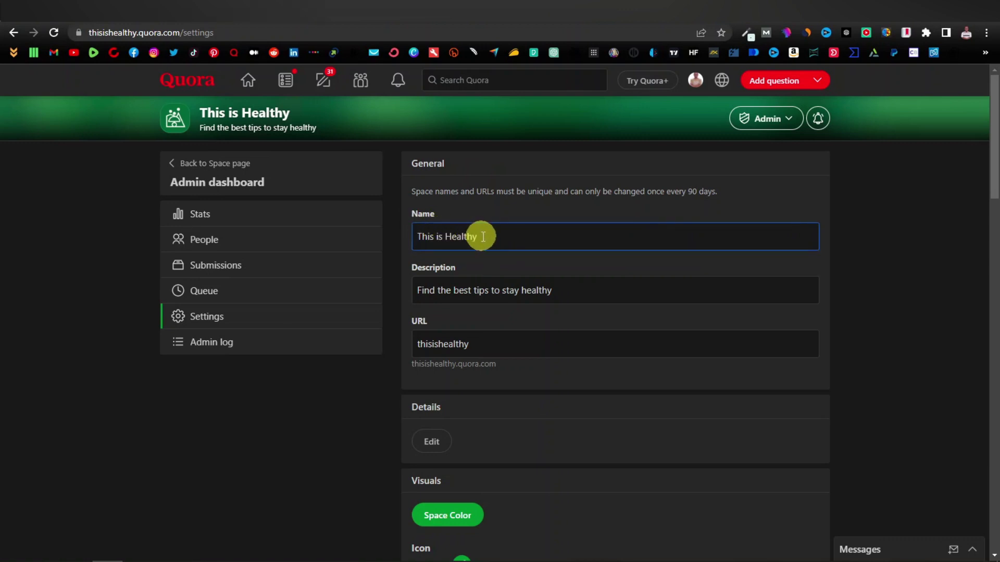
pyautogui.click(479, 290)
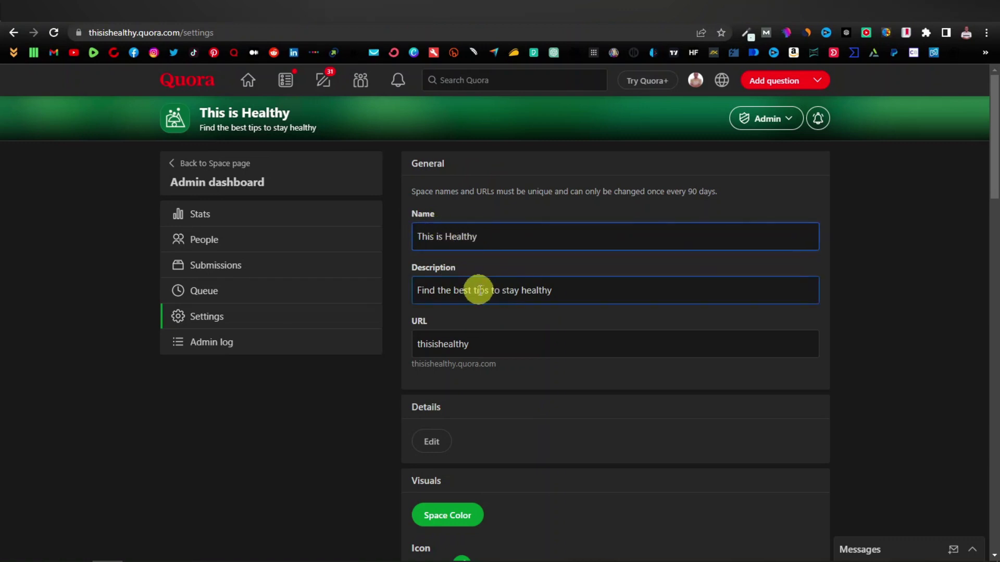
pyautogui.scroll(-1, 475, 300)
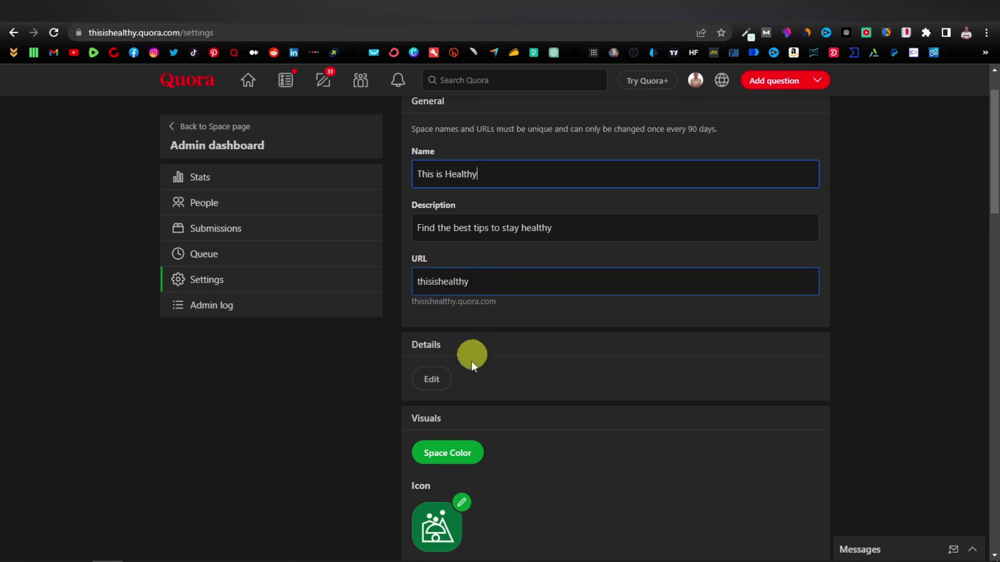
pyautogui.scroll(-2, 472, 352)
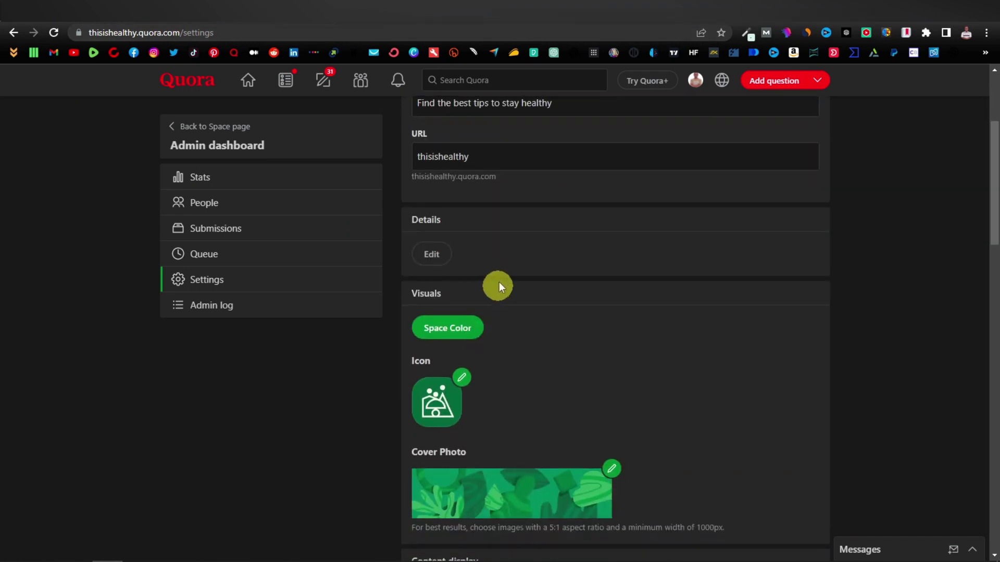
pyautogui.click(436, 255)
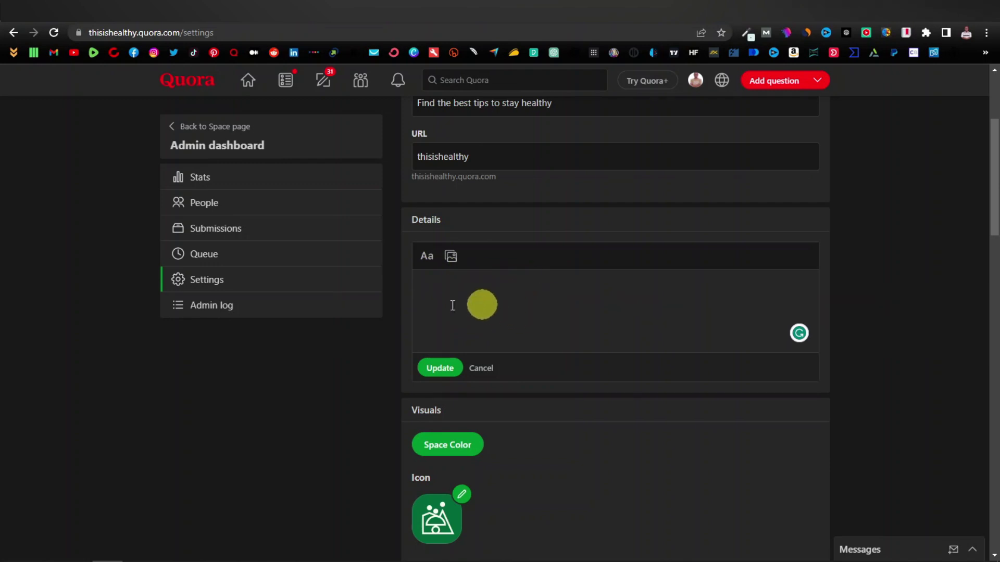
pyautogui.click(447, 289)
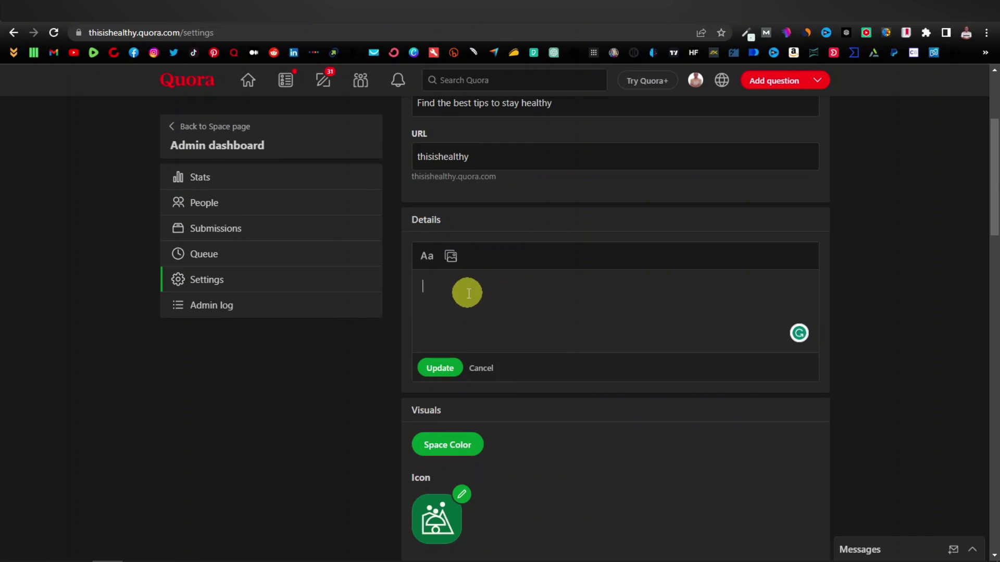
pyautogui.click(492, 371)
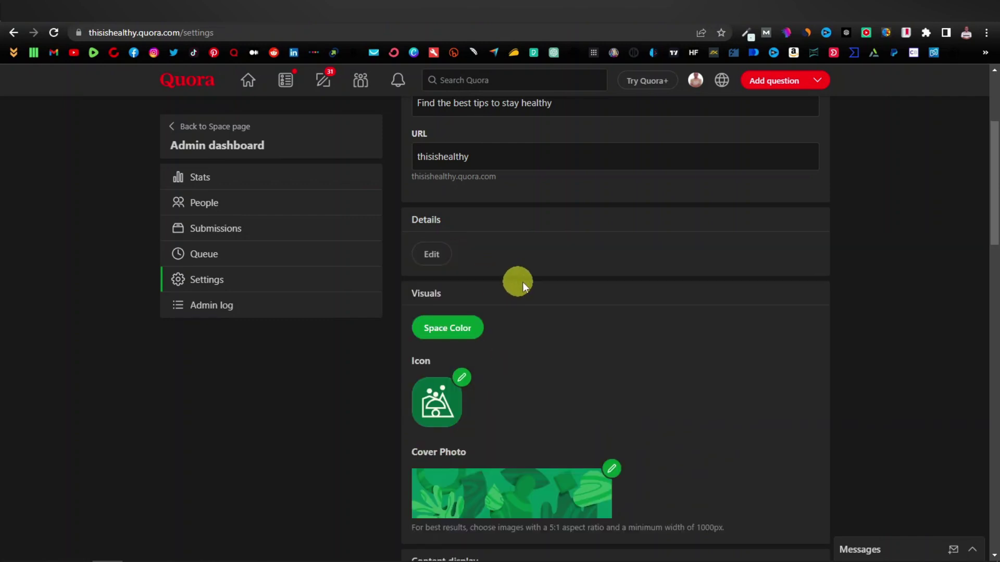
# Step: Switch to Canva and start a new blank Logo design from the suggested design types
pyautogui.scroll(-2, 502, 339)
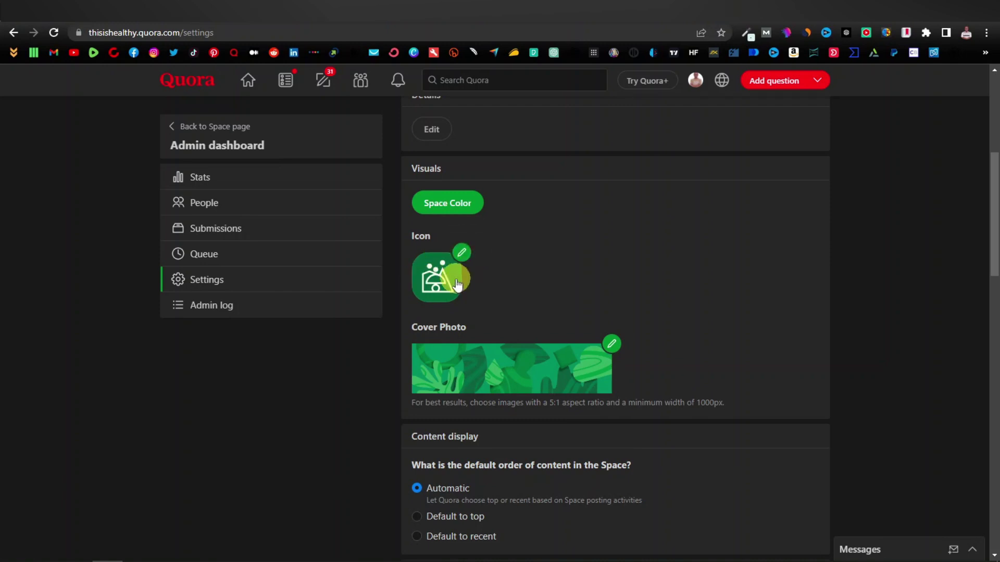
pyautogui.hotkey('ctrl', 'Tab')
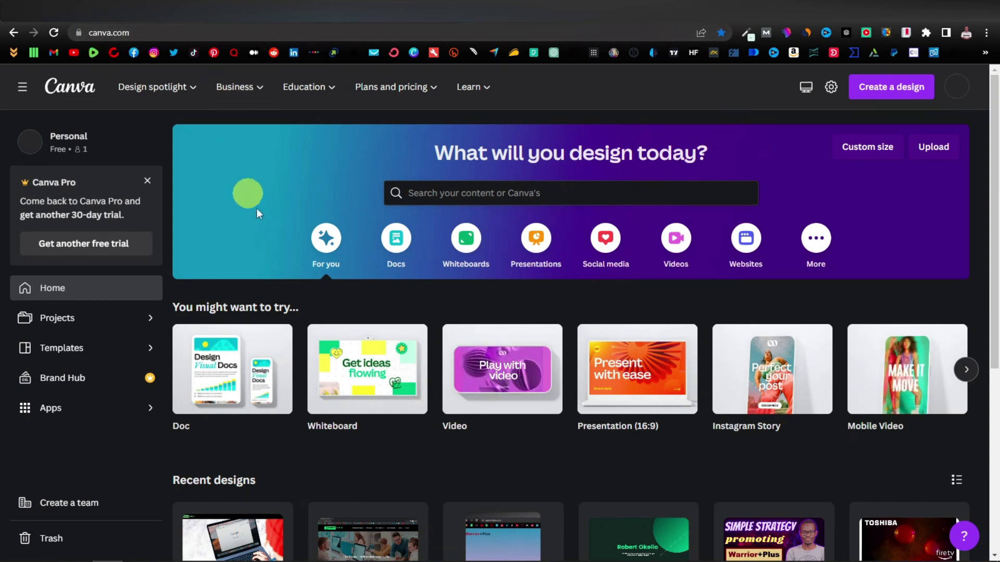
pyautogui.click(967, 371)
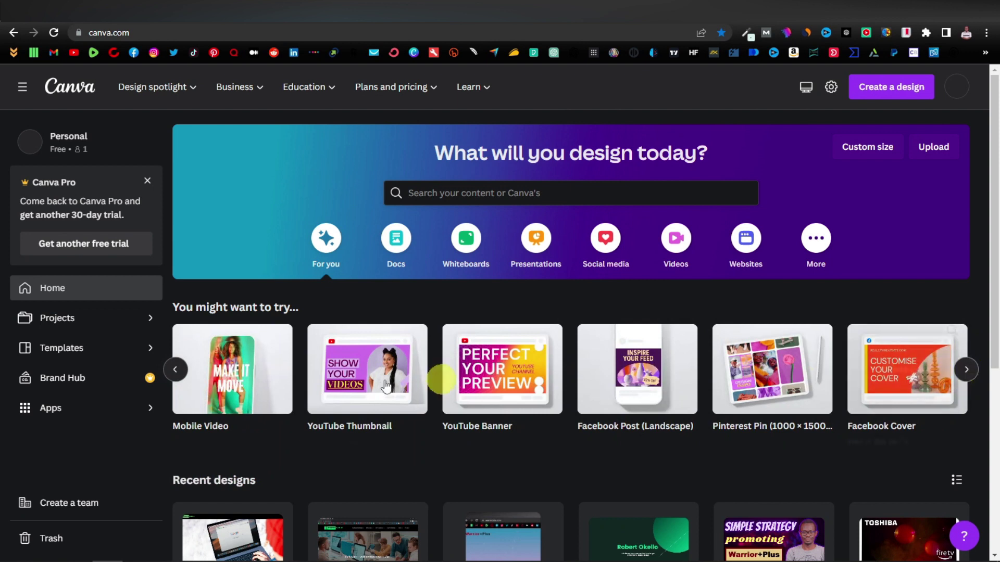
pyautogui.click(966, 370)
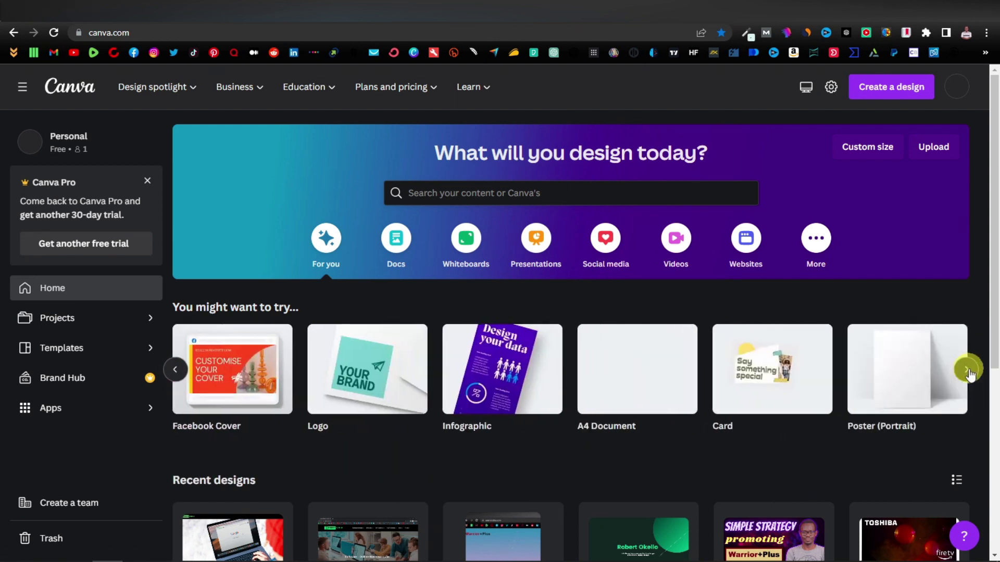
pyautogui.click(367, 373)
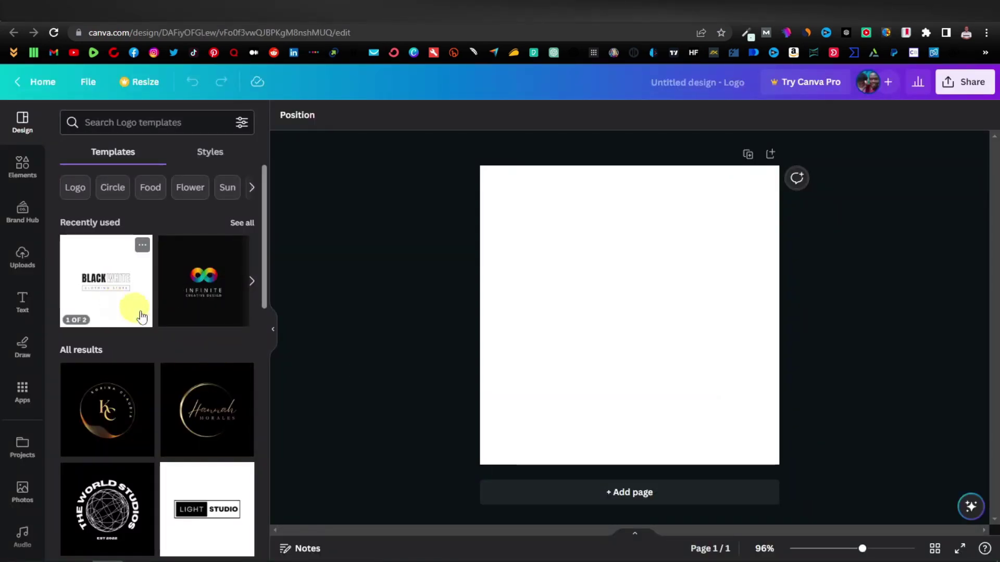
# Step: Look through the suggested logo templates for a design that suits the Space's icon
pyautogui.scroll(-1, 139, 323)
pyautogui.scroll(-4, 146, 328)
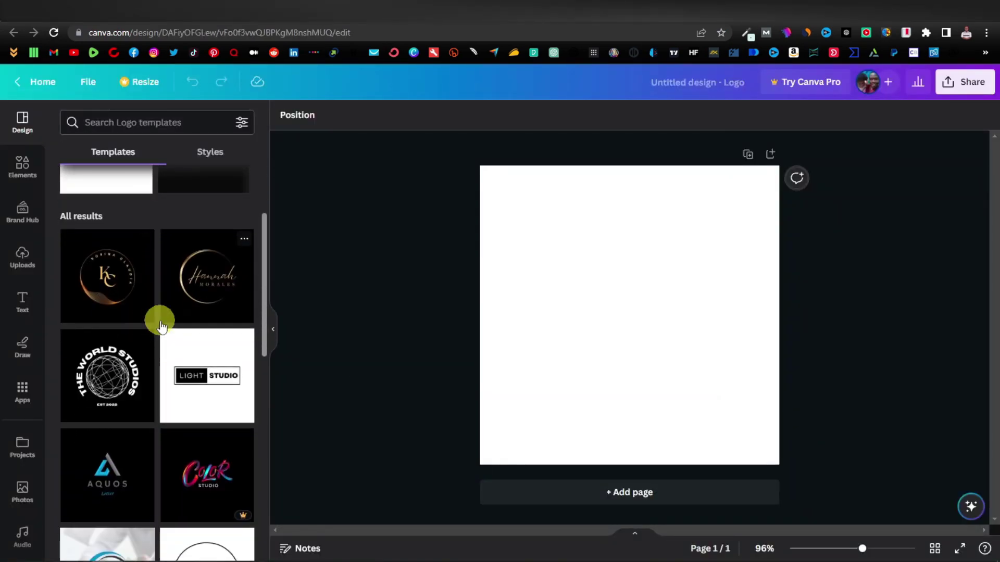
pyautogui.scroll(-4, 161, 327)
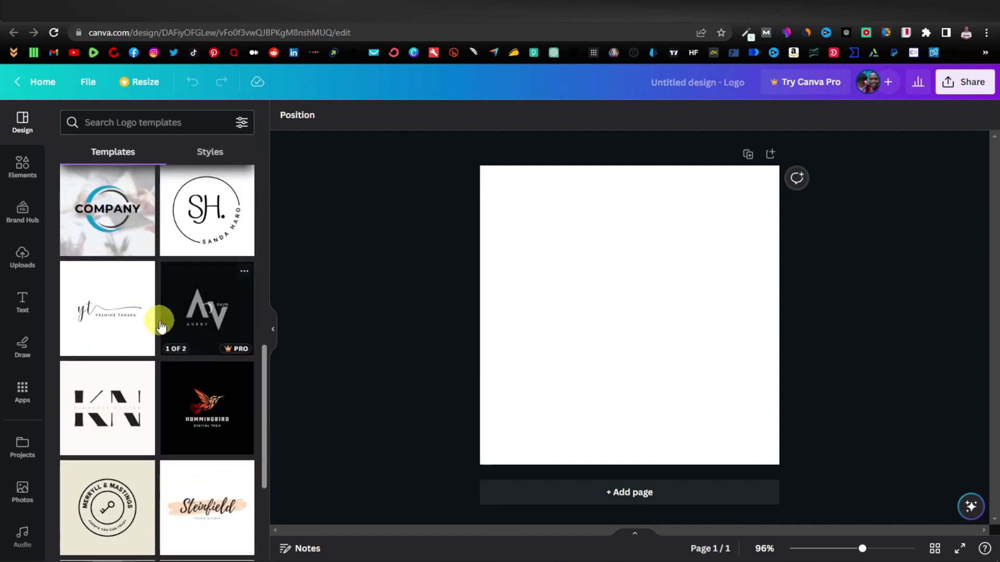
pyautogui.scroll(-5, 160, 325)
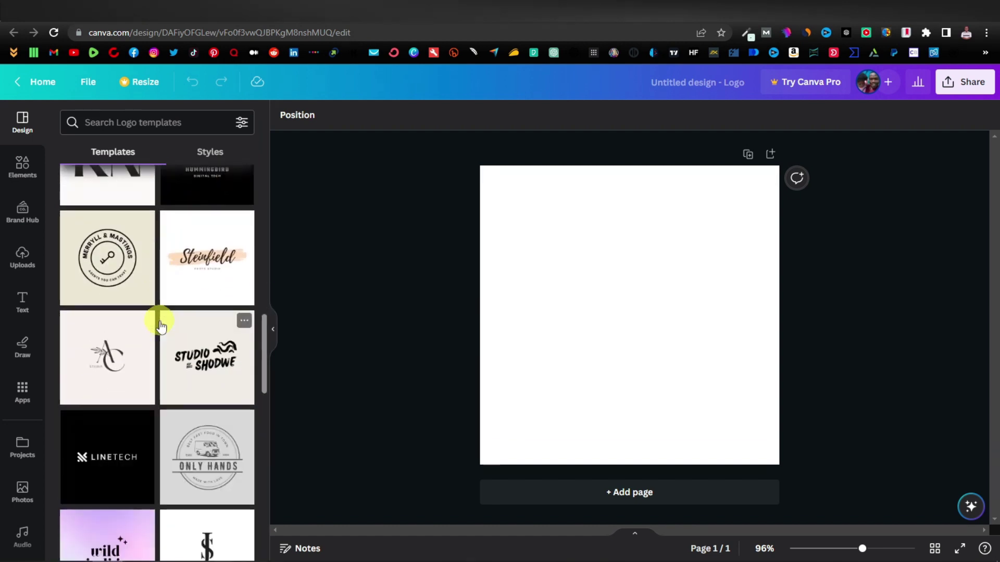
pyautogui.scroll(-6, 161, 326)
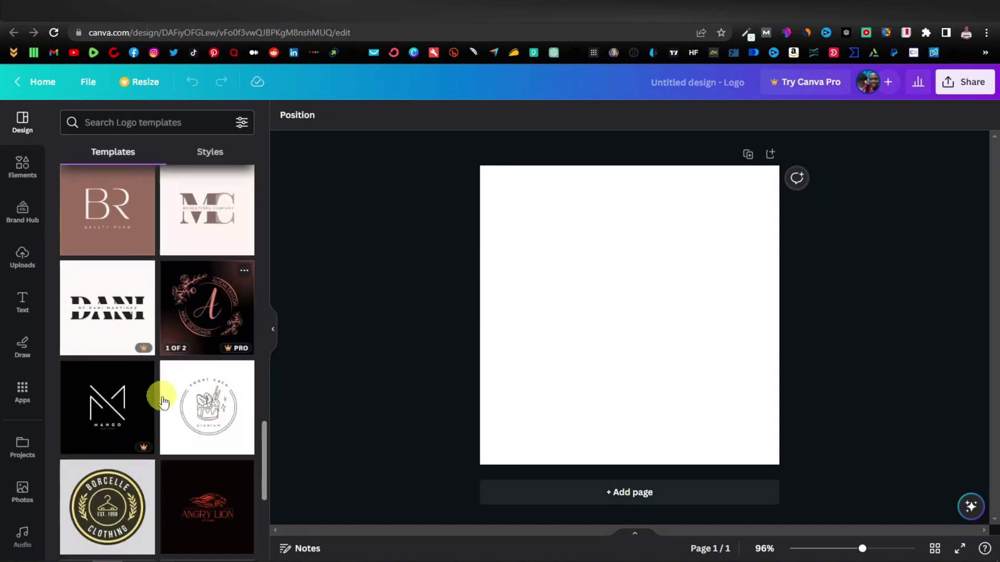
pyautogui.scroll(-2, 158, 399)
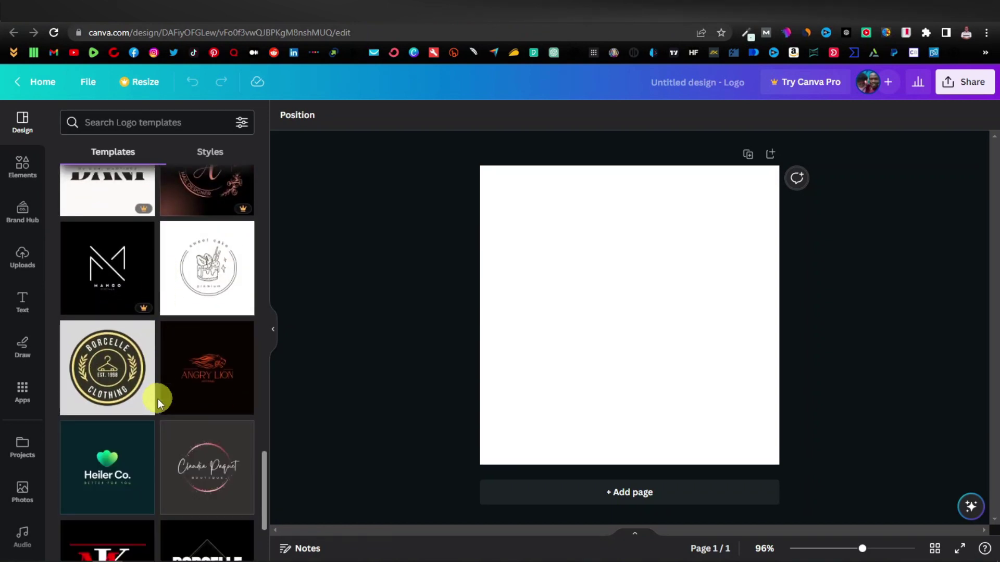
# Step: Search the logo templates for "health" and apply the round "Fitness & Coaching" kettlebell design to the blank page
pyautogui.click(139, 121)
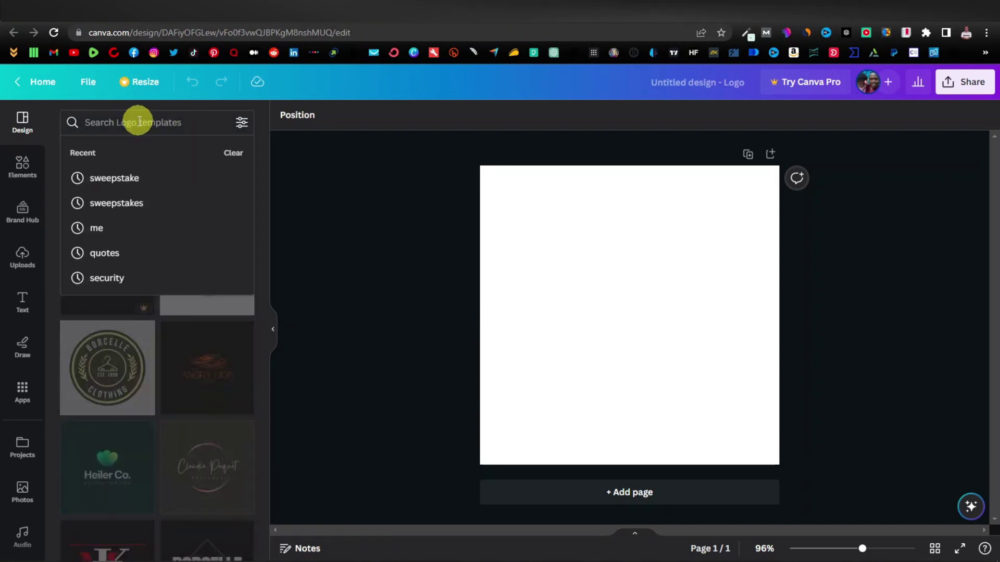
pyautogui.write('health')
pyautogui.press('Return')
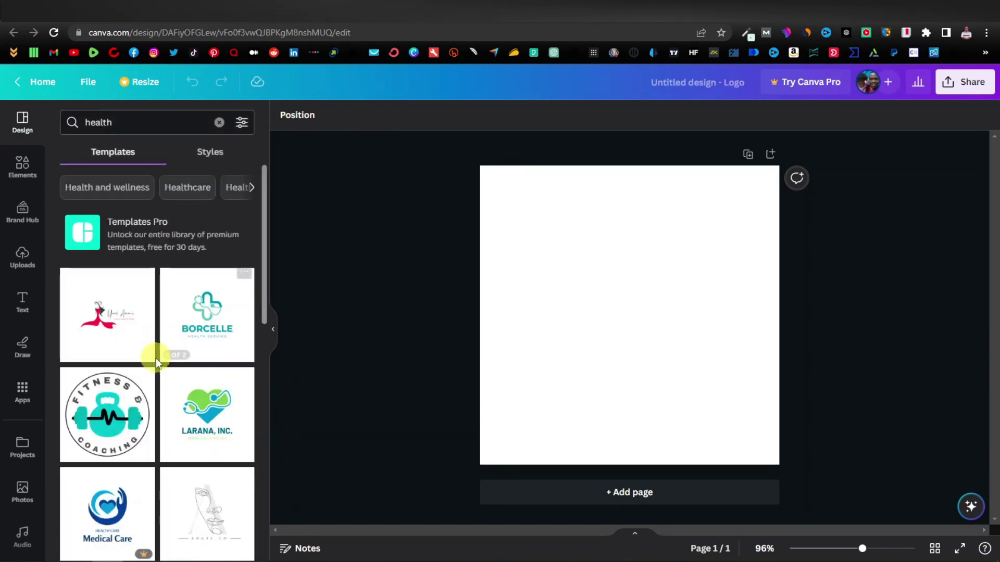
pyautogui.scroll(-4, 125, 348)
pyautogui.scroll(-5, 125, 348)
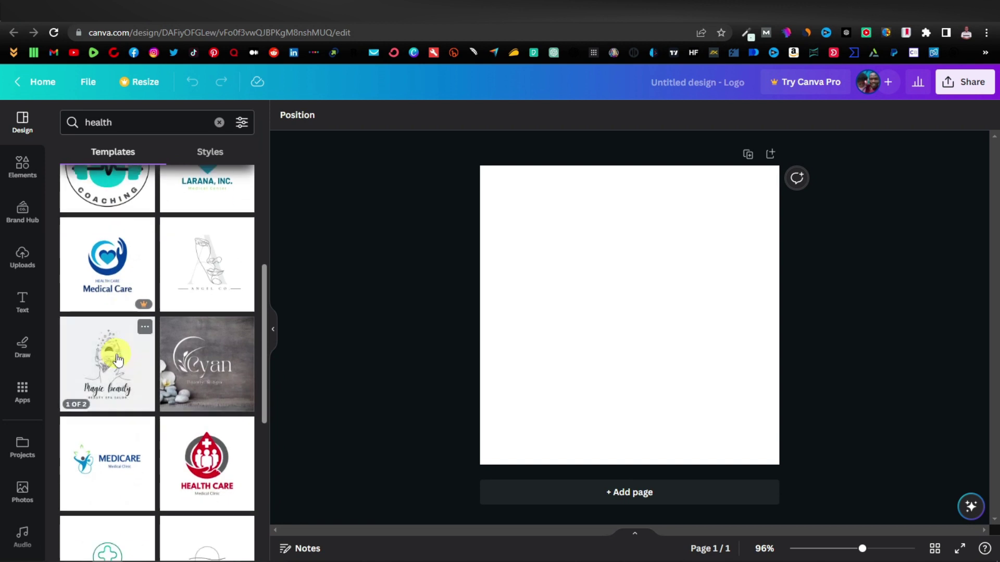
pyautogui.scroll(-4, 122, 363)
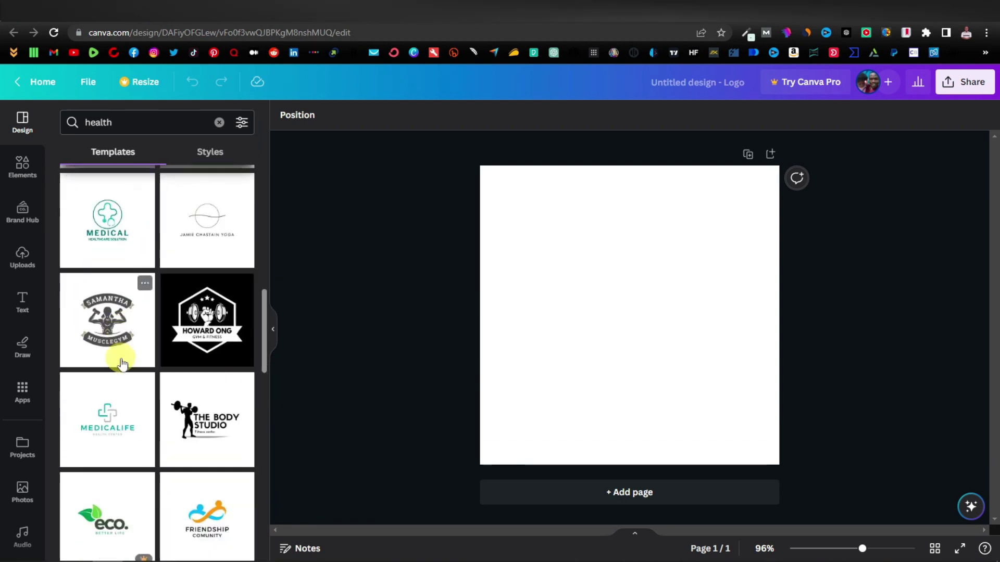
pyautogui.scroll(-2, 121, 362)
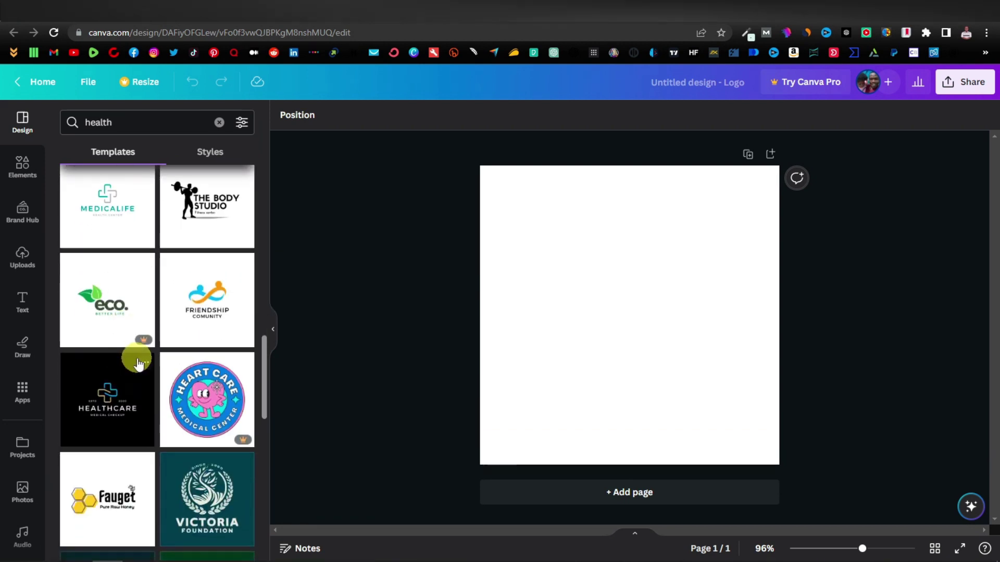
pyautogui.scroll(-3, 125, 367)
pyautogui.scroll(3, 134, 375)
pyautogui.scroll(10, 137, 379)
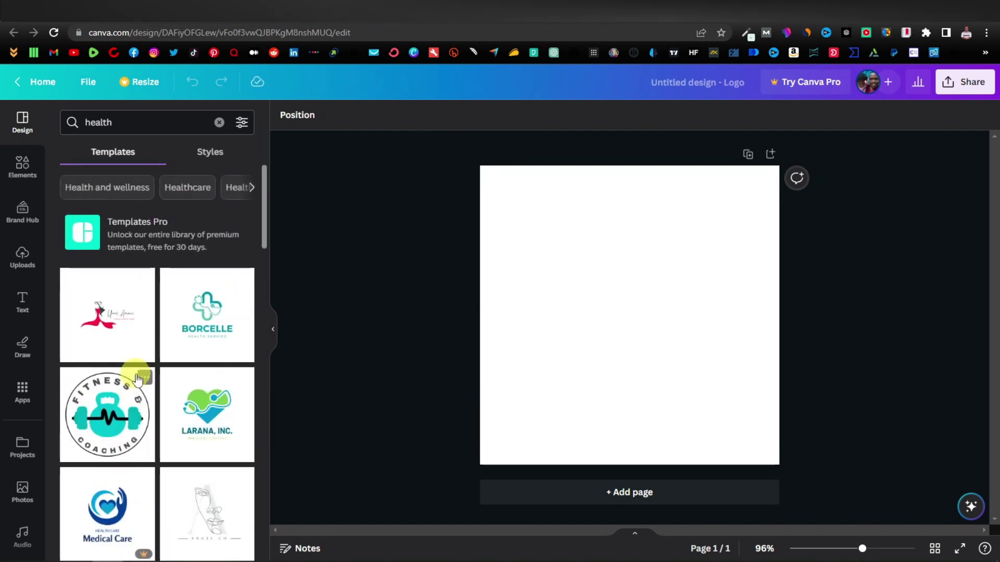
pyautogui.click(125, 404)
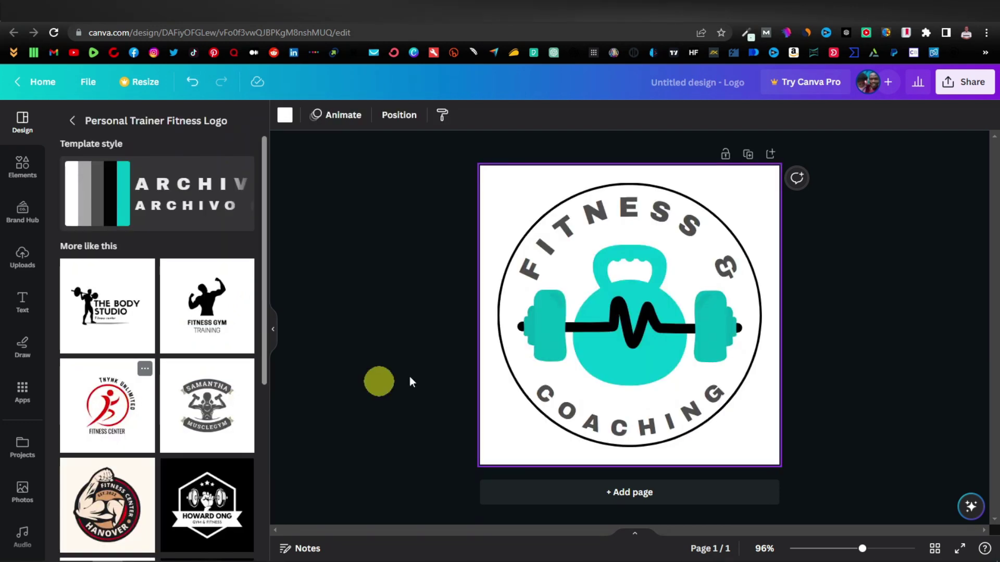
# Step: Replace the curved "FITNESS &" text of the logo with "This is healthy"
pyautogui.doubleClick(632, 217)
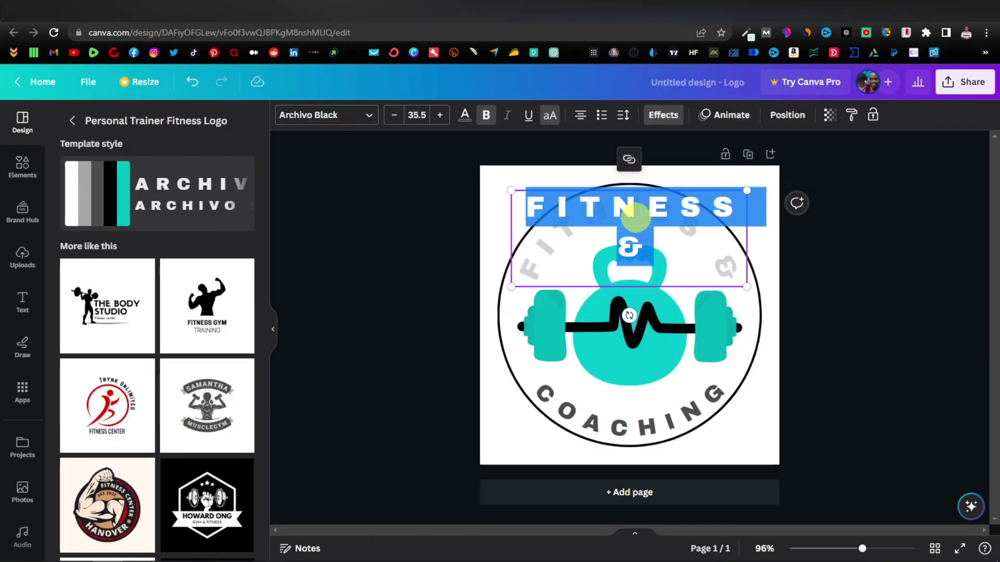
pyautogui.write('This is healthy')
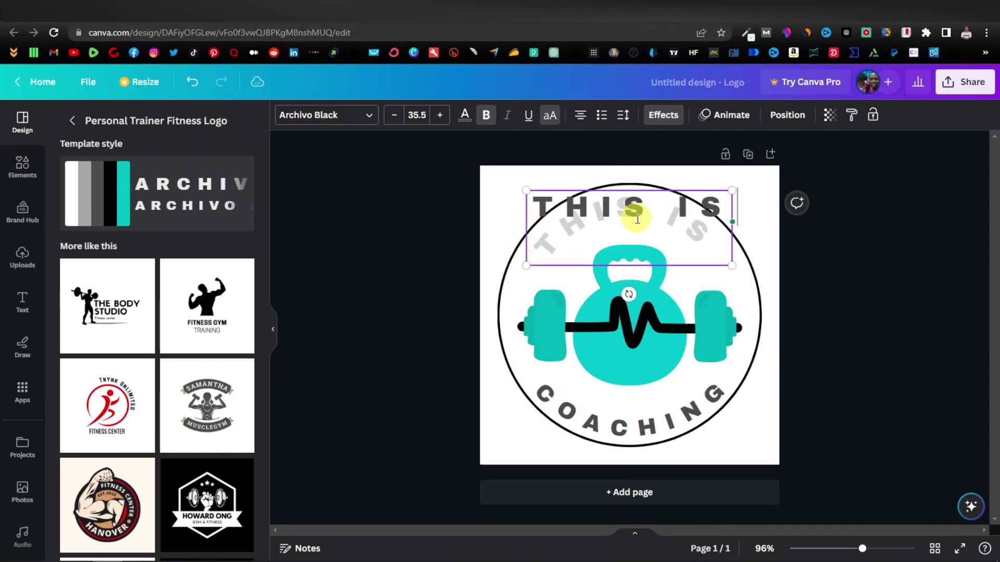
pyautogui.click(614, 311)
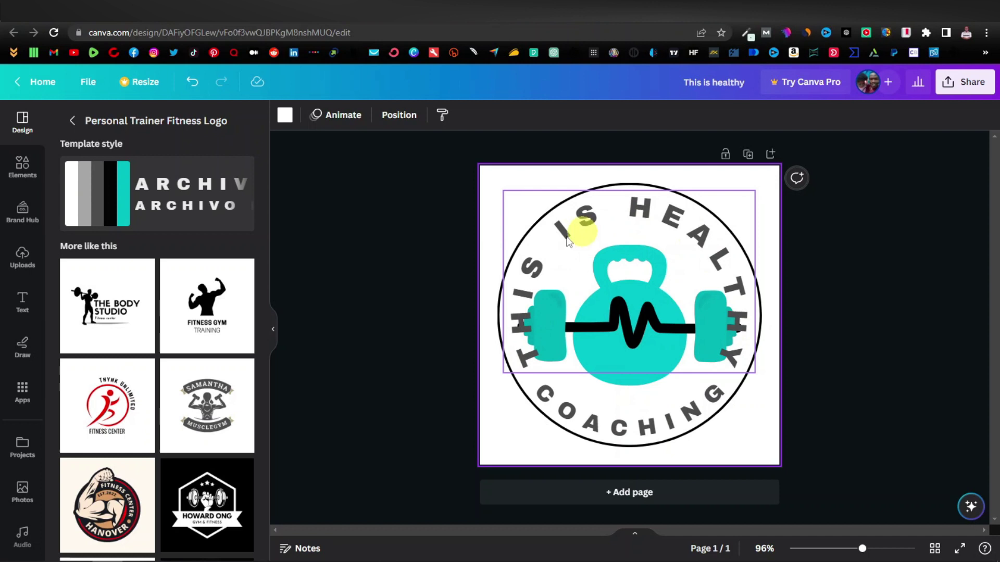
# Step: Delete the curved "COACHING" text from the lower part of the logo
pyautogui.click(655, 414)
pyautogui.click(655, 413)
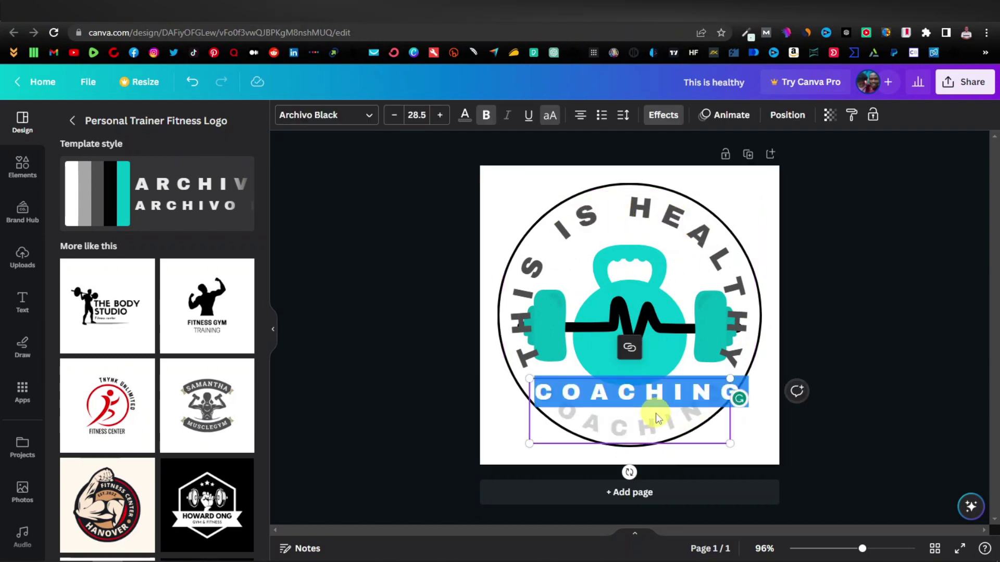
pyautogui.press('Escape')
pyautogui.click(628, 347)
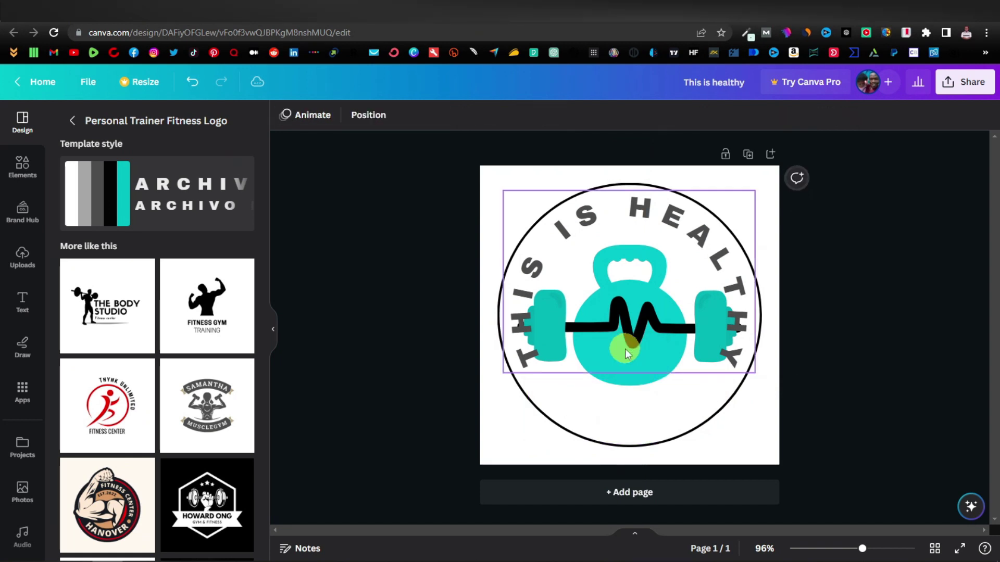
# Step: Try to shrink the curved "This is healthy" text from its corner, and undo the resize
pyautogui.click(640, 339)
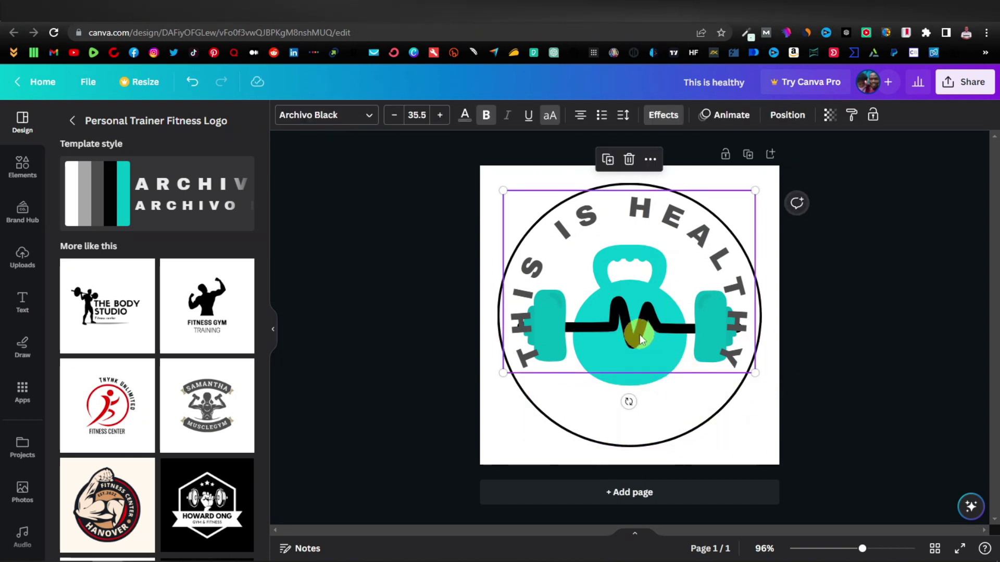
pyautogui.moveTo(503, 373); pyautogui.dragTo(521, 359)
pyautogui.click(192, 83)
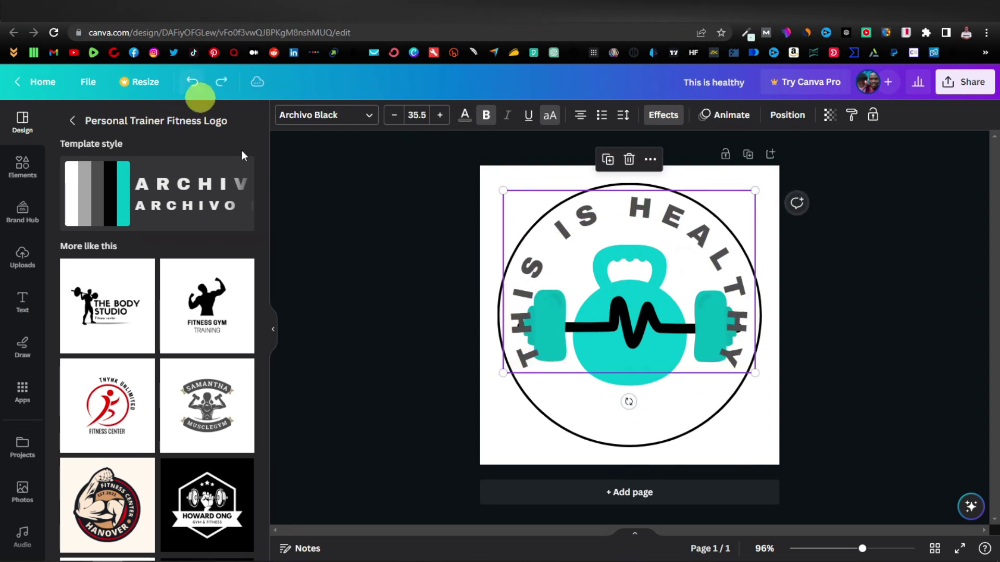
# Step: Move the curved "This is healthy" text up, clear of the dumbbell artwork beneath it
pyautogui.click(614, 305)
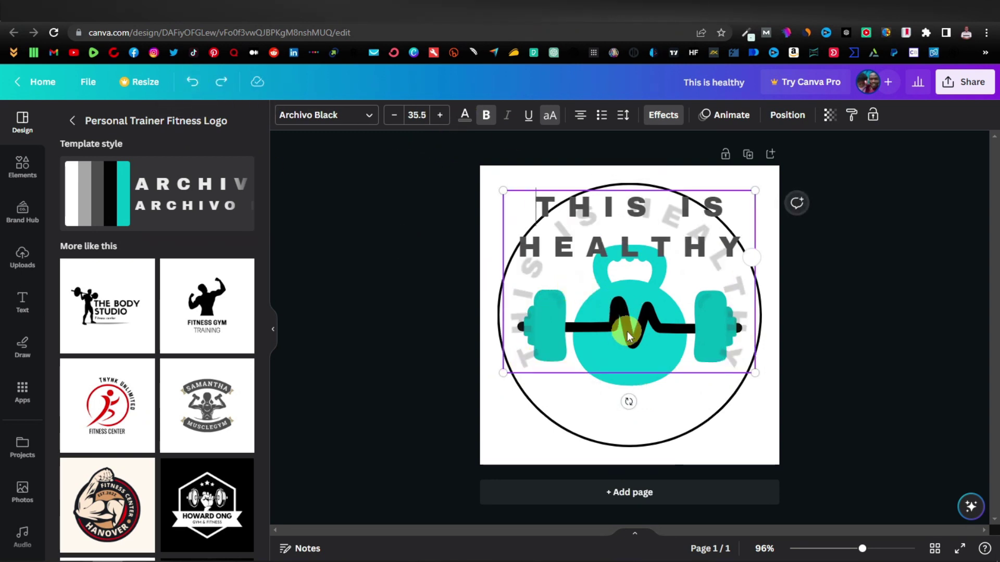
pyautogui.click(628, 378)
pyautogui.click(617, 362)
pyautogui.moveTo(617, 363); pyautogui.dragTo(622, 294)
# Step: Shrink the dumbbell and the kettlebell, and centre the dumbbell across the kettlebell inside the circle
pyautogui.click(558, 356)
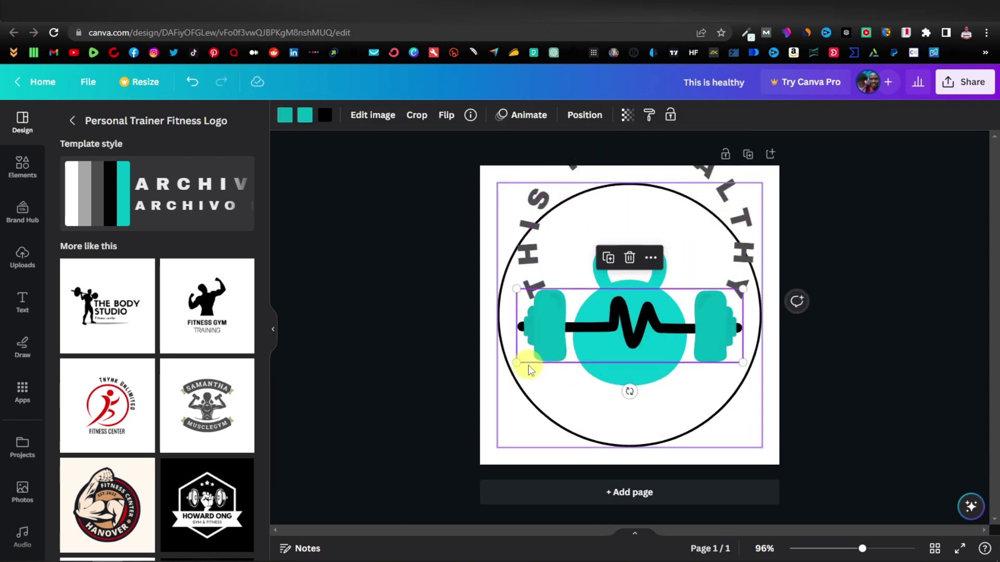
pyautogui.moveTo(518, 361); pyautogui.dragTo(566, 345)
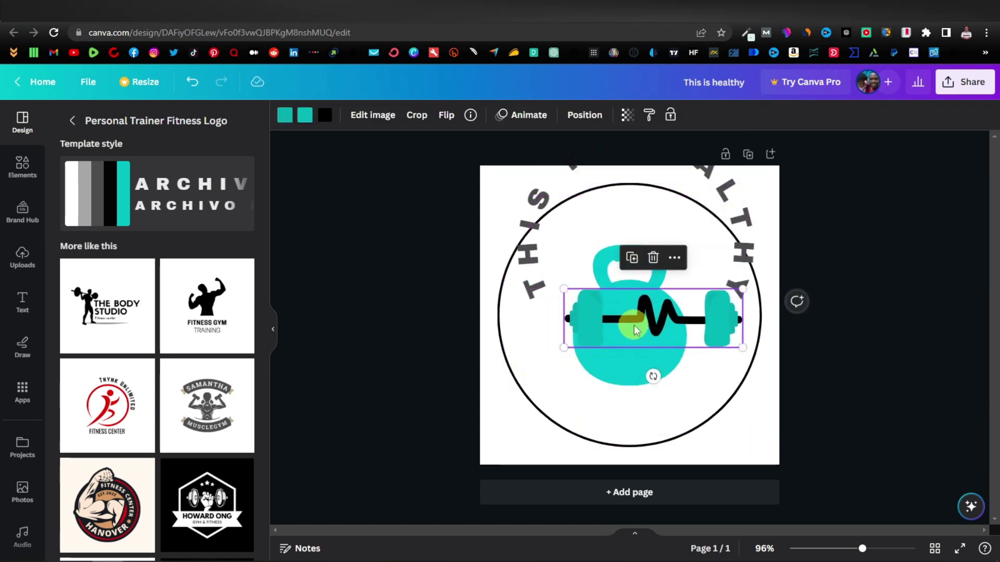
pyautogui.moveTo(634, 324); pyautogui.dragTo(614, 330)
pyautogui.click(615, 374)
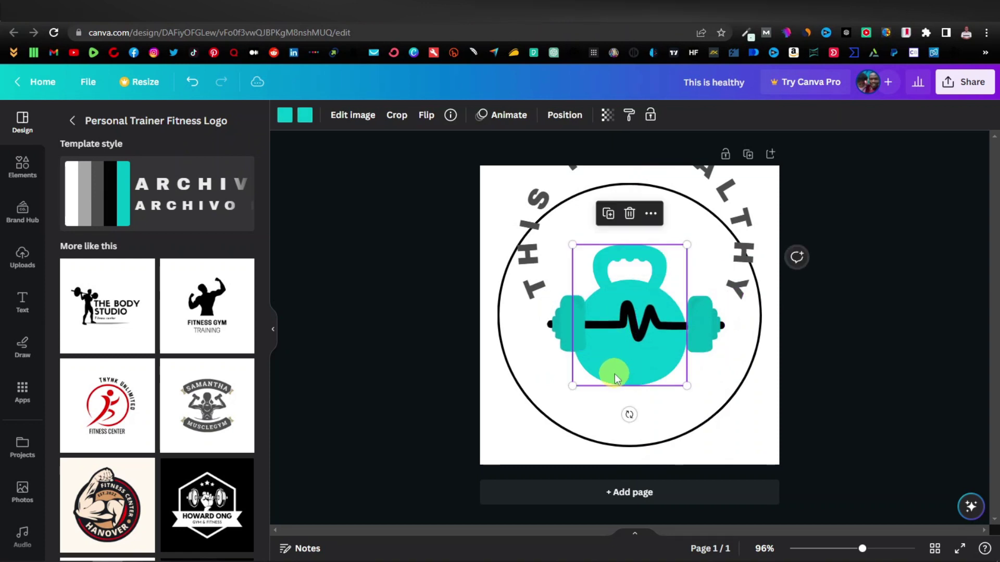
pyautogui.moveTo(575, 384)
pyautogui.mouseDown()
pyautogui.moveTo(590, 373)
pyautogui.moveTo(584, 367)
pyautogui.moveTo(634, 357)
pyautogui.moveTo(642, 328)
pyautogui.mouseUp()
# Step: Move the curved "This is healthy" text back down so it fits inside the circle around the kettlebell
pyautogui.click(535, 283)
pyautogui.moveTo(550, 227); pyautogui.dragTo(540, 301)
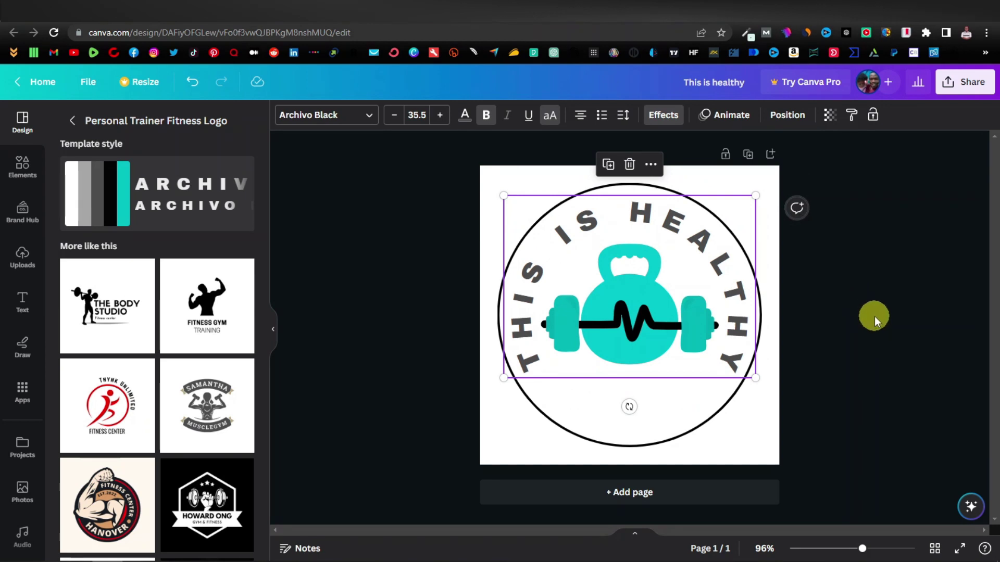
pyautogui.click(757, 434)
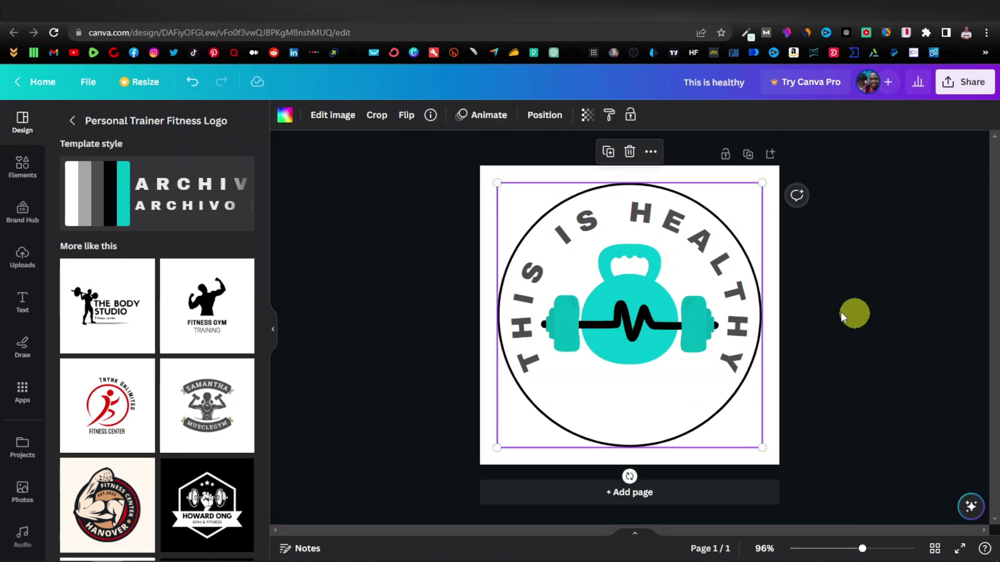
# Step: Download the logo design as a JPG file
pyautogui.click(967, 91)
pyautogui.click(932, 398)
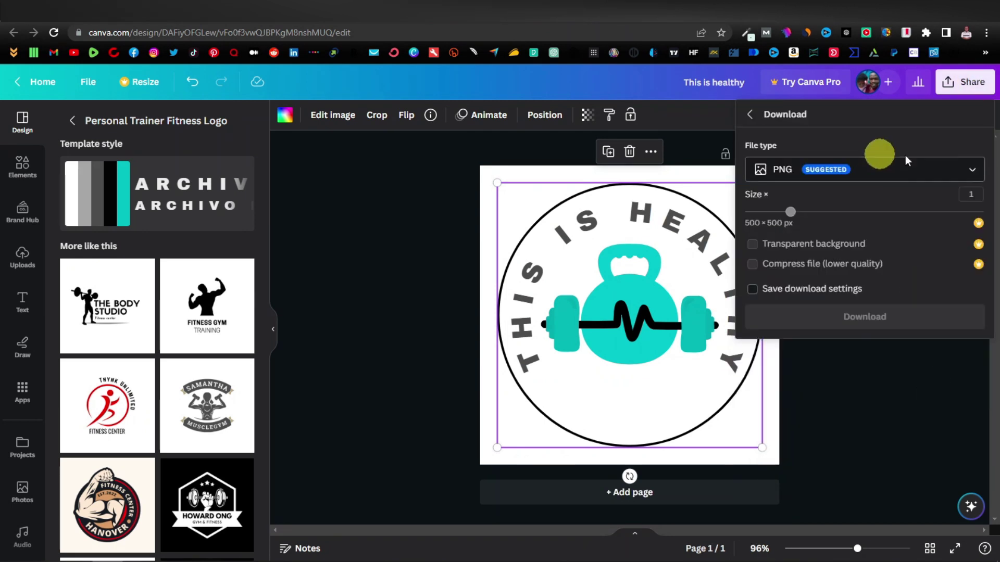
pyautogui.click(960, 170)
pyautogui.click(884, 204)
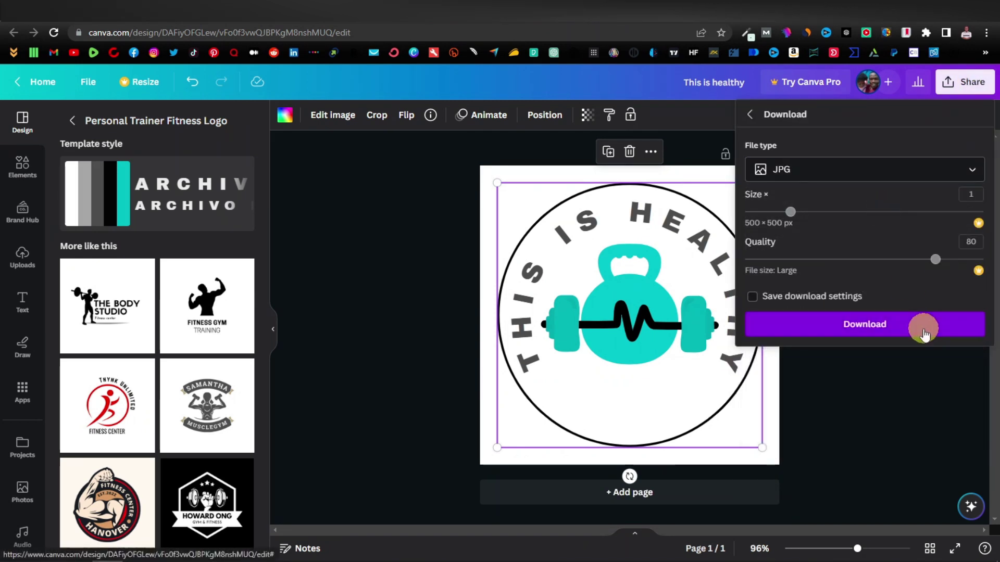
pyautogui.click(923, 331)
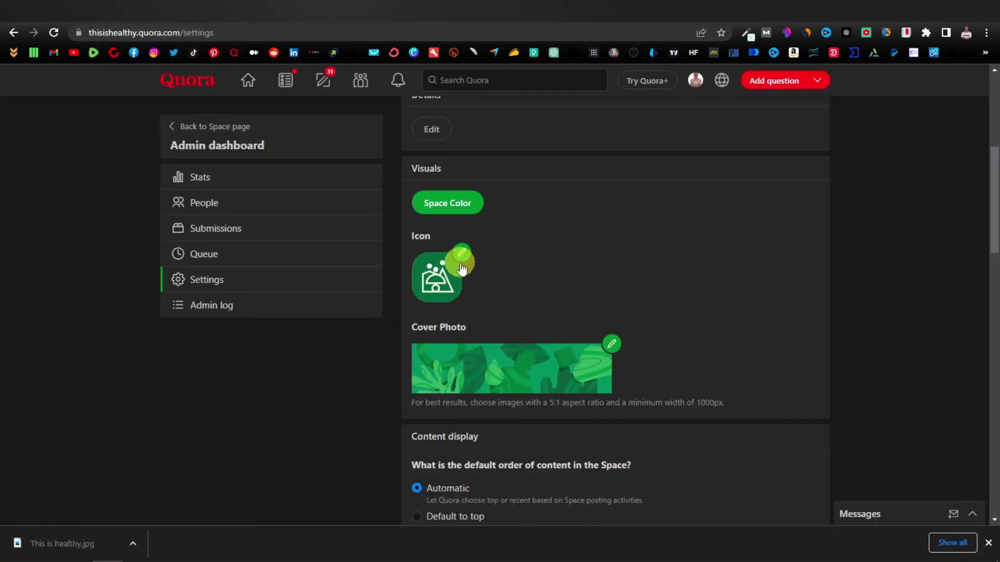
# Step: Try to replace the Space's icon in the Quora settings with the downloaded "This is healthy.jpg"
pyautogui.click(461, 257)
pyautogui.doubleClick(423, 268)
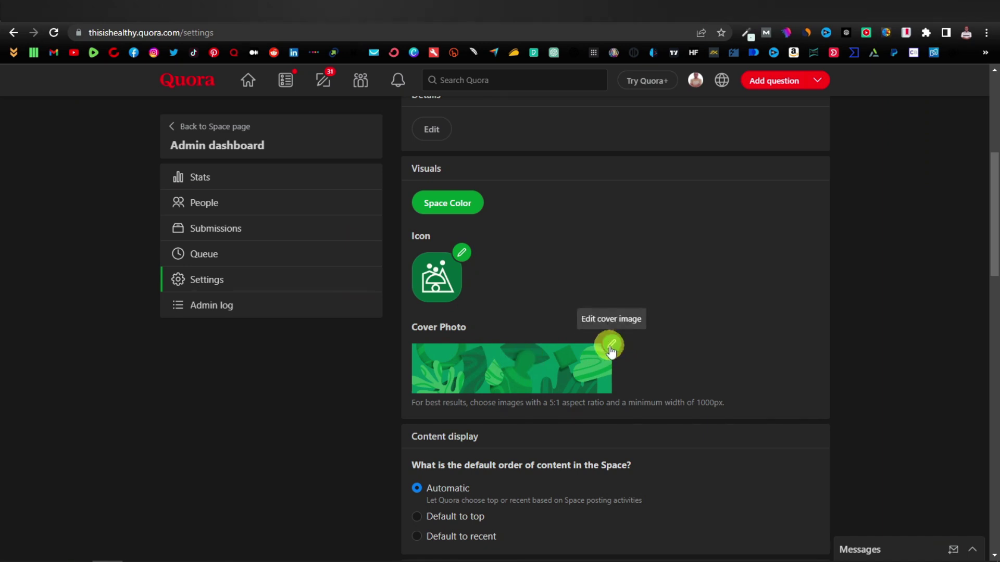
# Step: Switch to Canva, search the templates for "quora cover photo" and look through the designs offered
pyautogui.hotkey('ctrl', 'Tab')
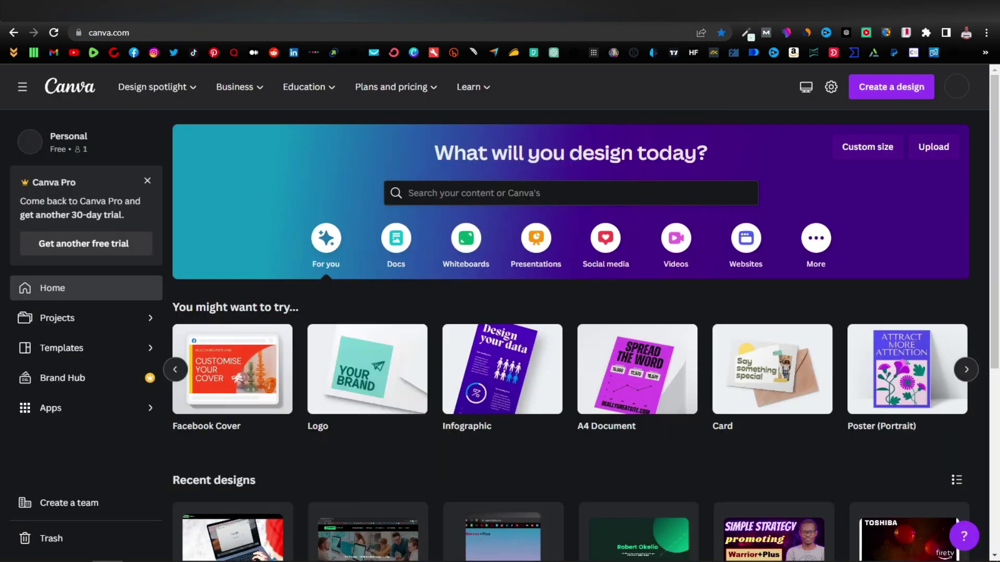
pyautogui.click(510, 197)
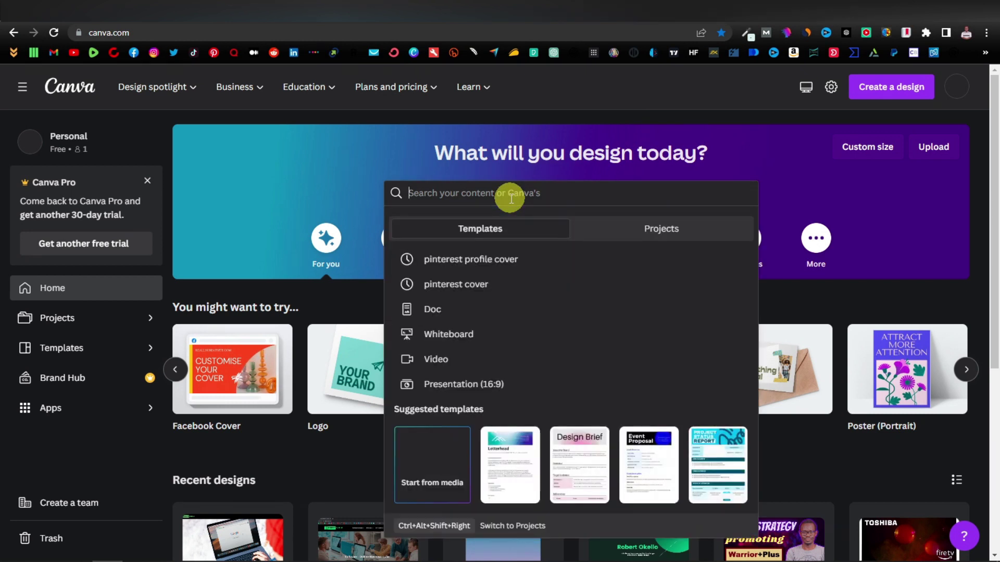
pyautogui.write('quora c')
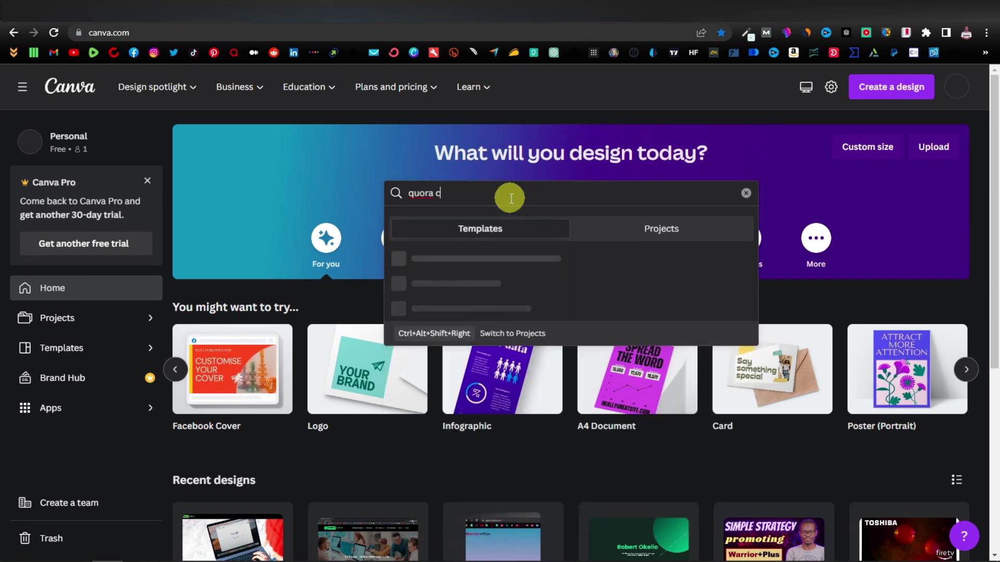
pyautogui.write('over')
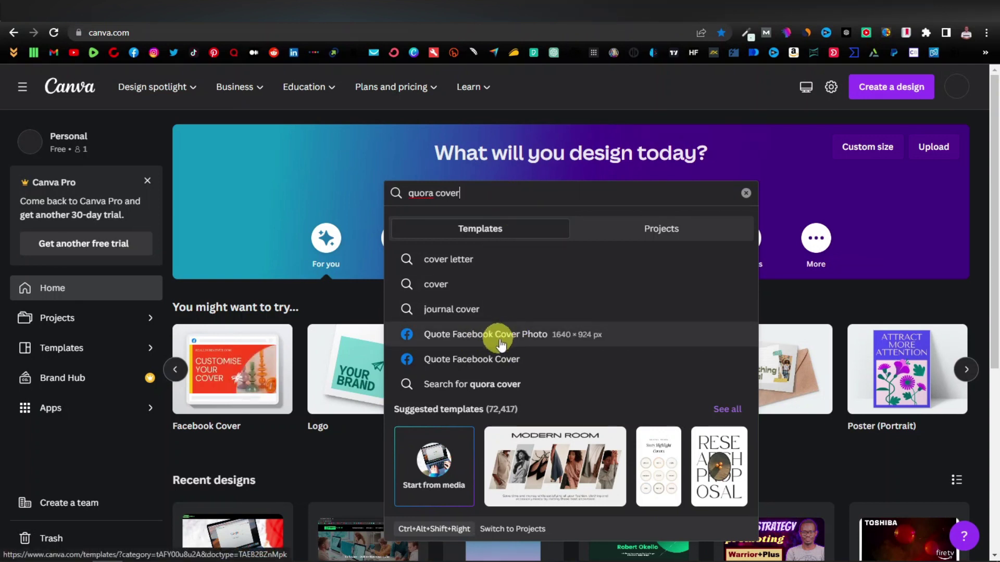
pyautogui.click(483, 195)
pyautogui.write('photo')
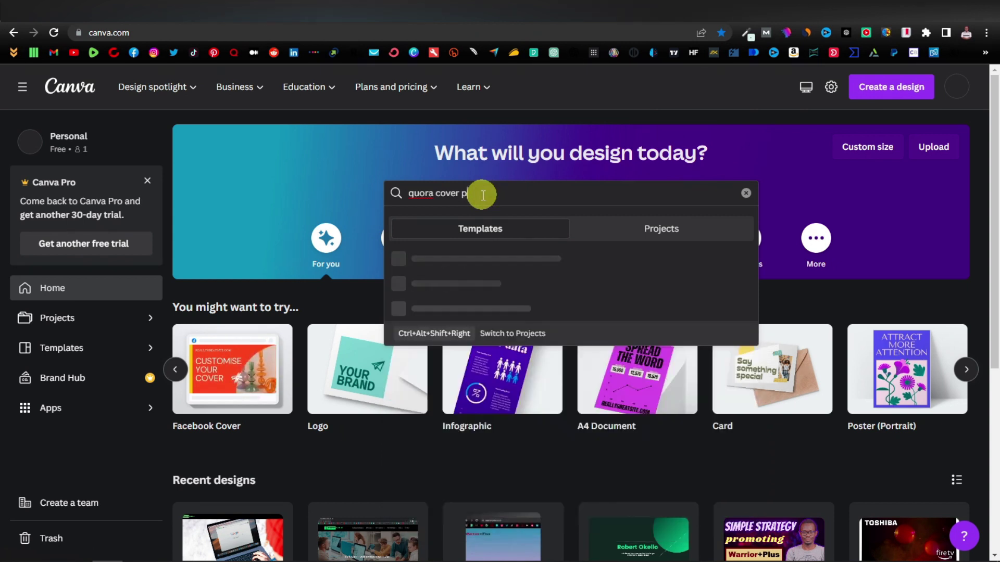
pyautogui.press('Return')
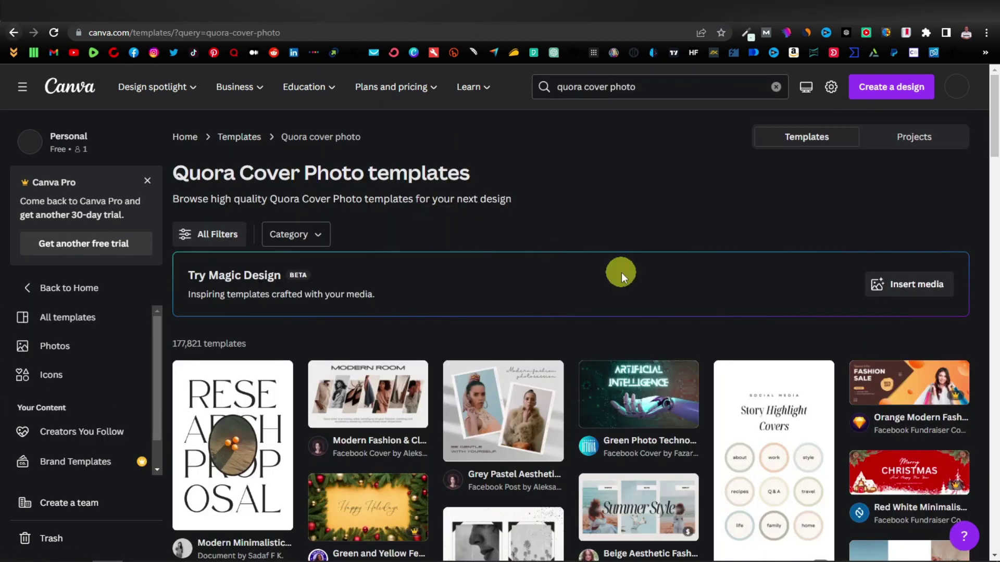
pyautogui.scroll(-10, 574, 408)
pyautogui.scroll(10, 574, 408)
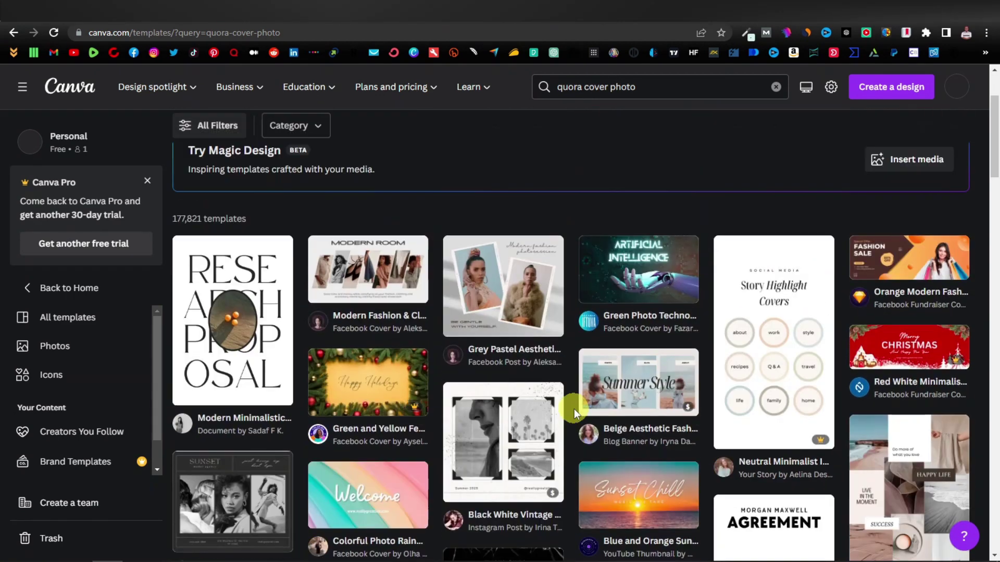
# Step: Return to Canva's home page, search for "facebook cover photo" instead and look through the templates for a health-themed cover
pyautogui.click(76, 81)
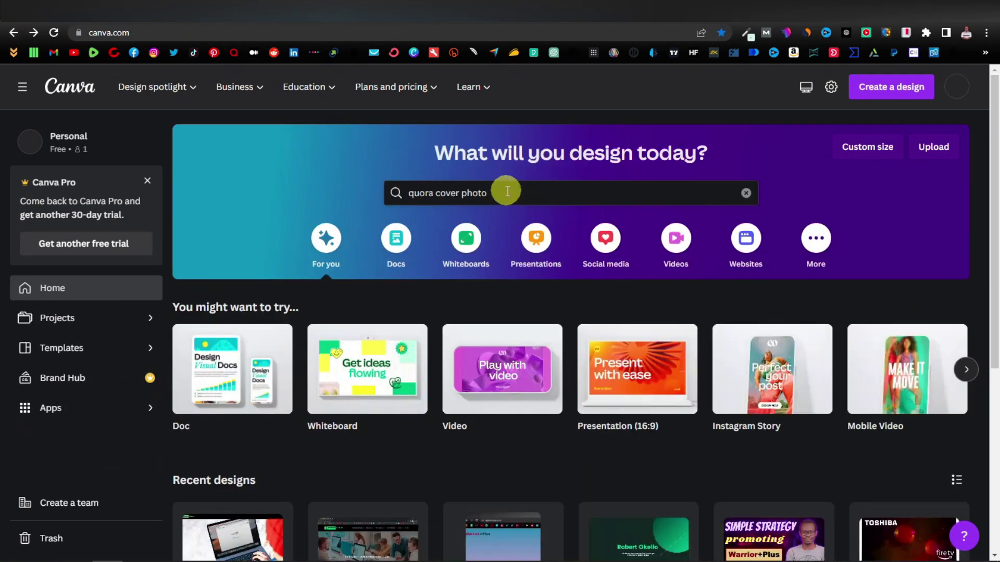
pyautogui.click(507, 191)
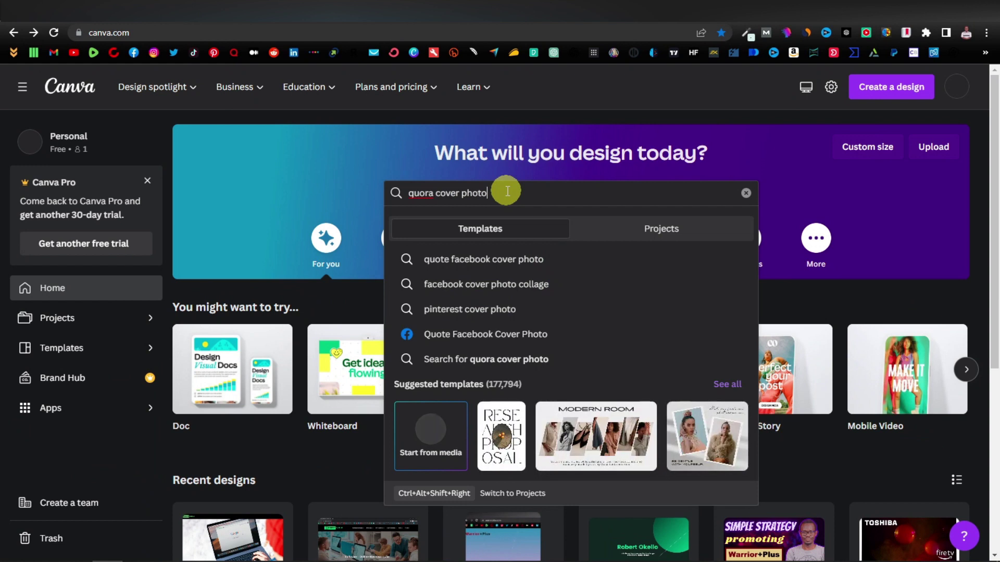
pyautogui.doubleClick(419, 193)
pyautogui.write('facebook')
pyautogui.press('Return')
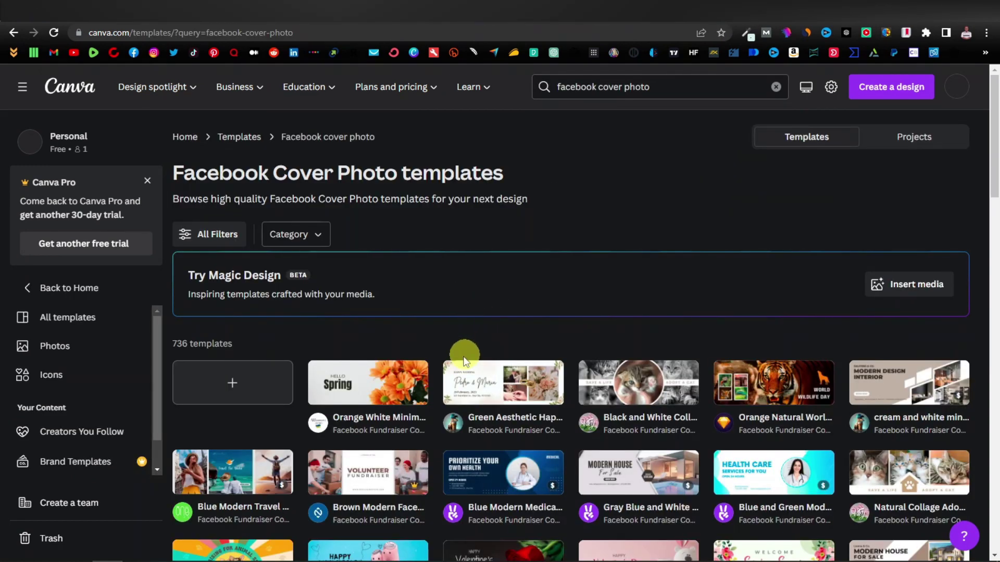
pyautogui.scroll(-3, 448, 362)
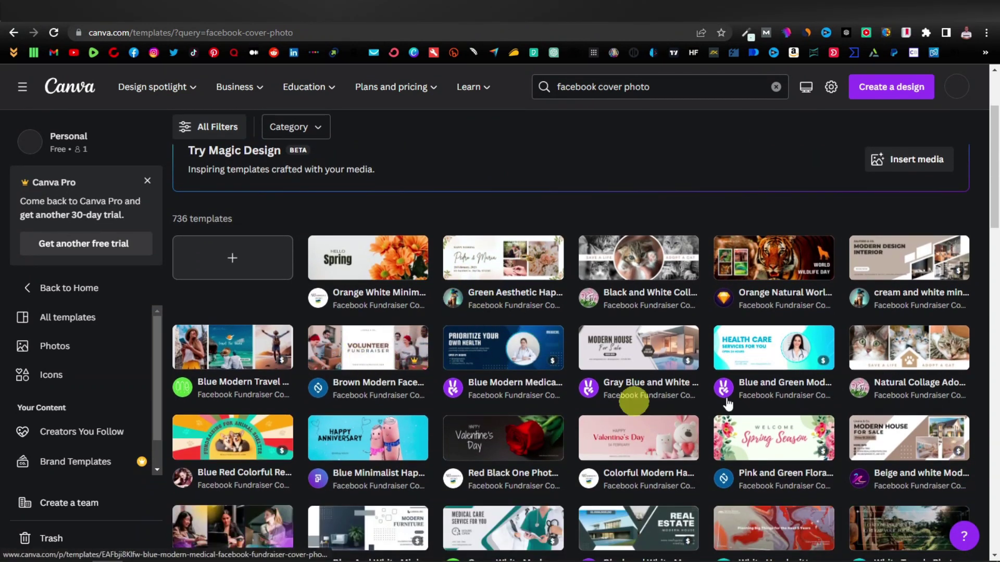
# Step: Choose the "Green Giving Tuesday-Inspired Event Facebook Fundraiser Cover Photo" template from the search results and open it for customizing
pyautogui.scroll(-2, 729, 388)
pyautogui.scroll(-3, 762, 385)
pyautogui.scroll(6, 484, 364)
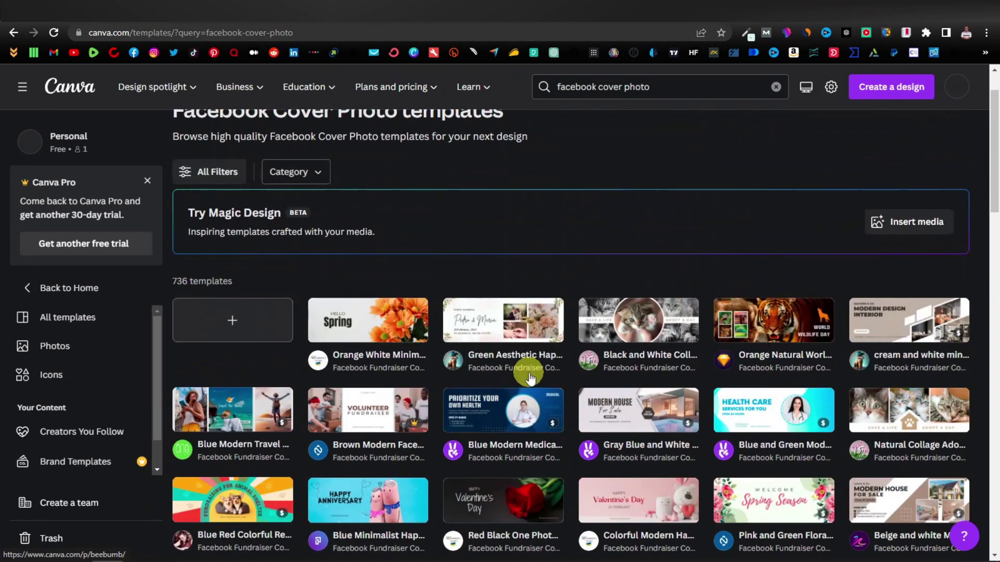
pyautogui.scroll(-3, 424, 369)
pyautogui.scroll(3, 424, 364)
pyautogui.scroll(-7, 604, 333)
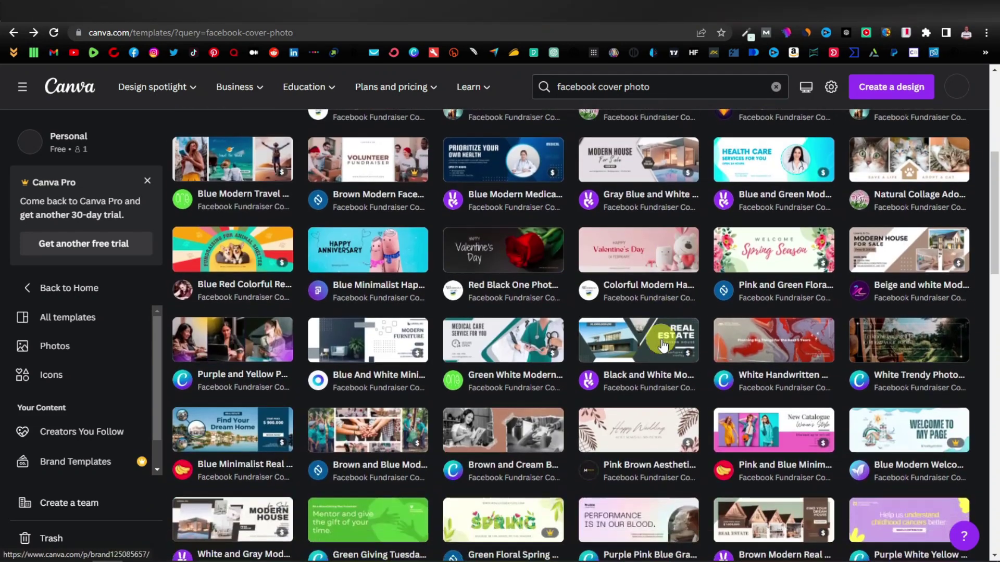
pyautogui.scroll(-3, 731, 297)
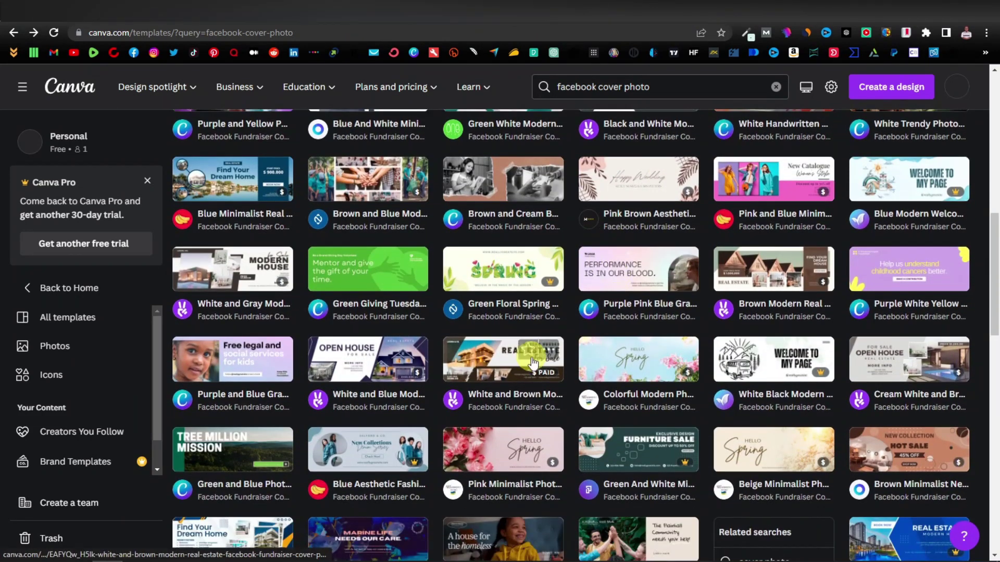
pyautogui.scroll(1, 555, 352)
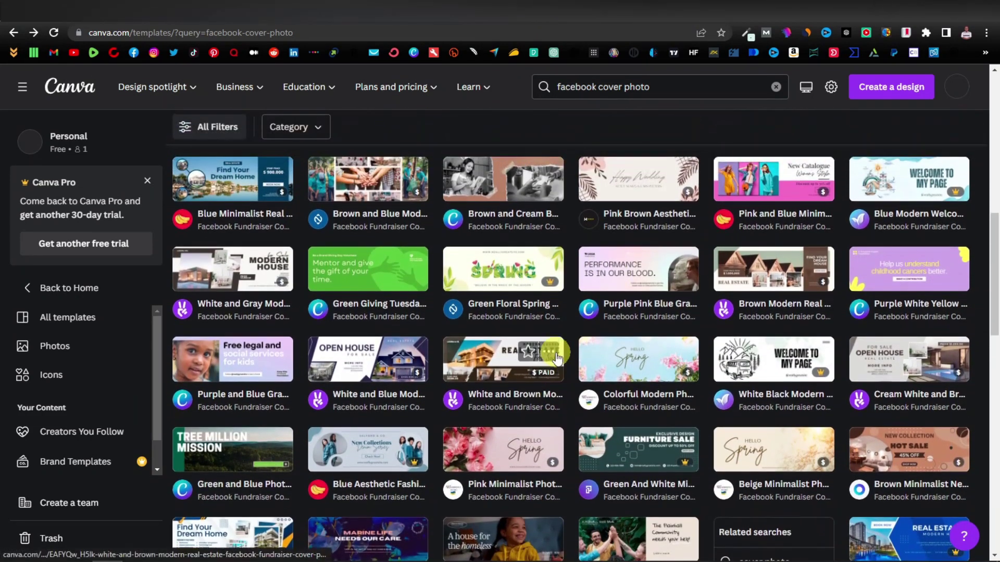
pyautogui.click(355, 268)
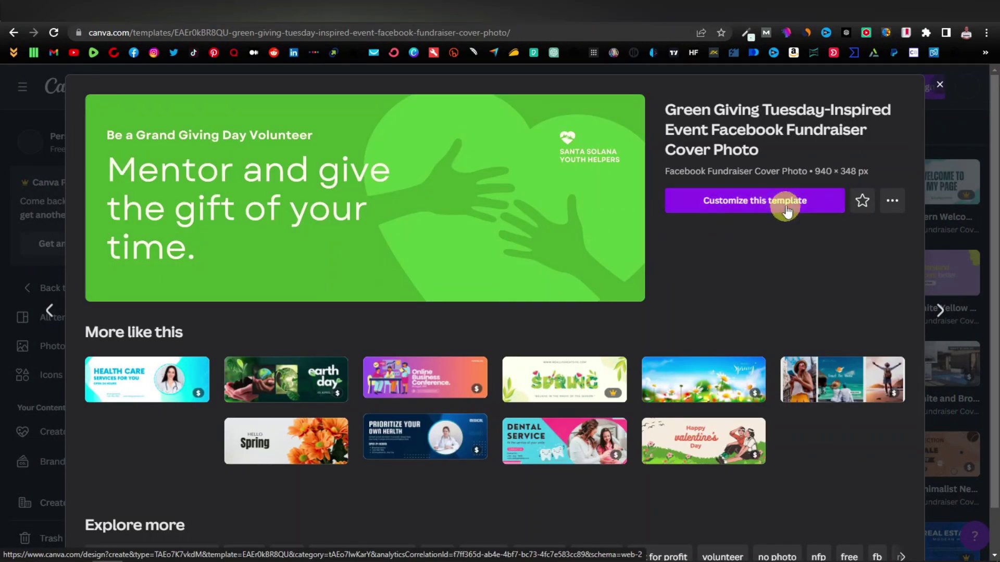
pyautogui.click(771, 203)
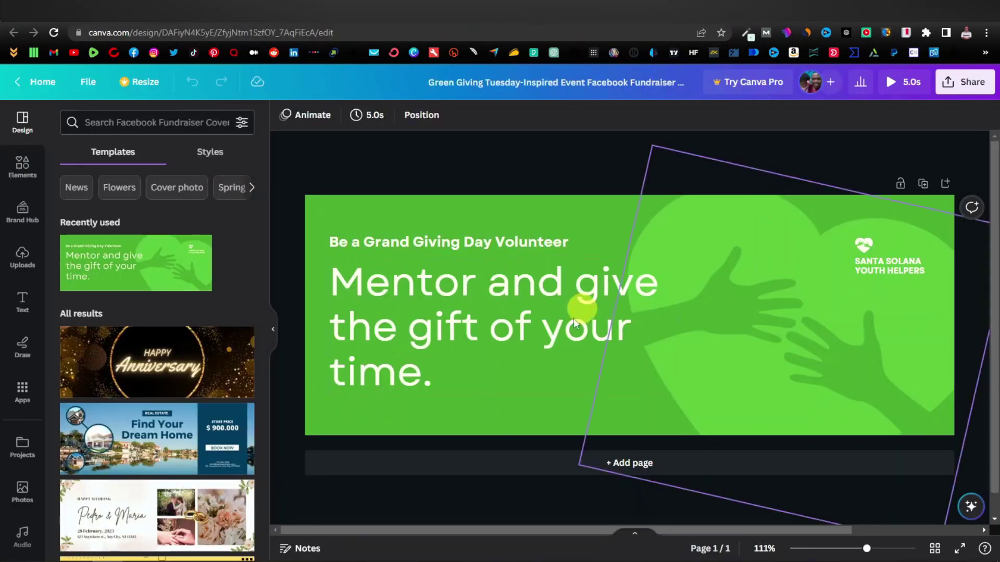
# Step: Replace the "Santa Solana Youth Helpers" text under the small heart icon with "THIS IS HEALTHY"
pyautogui.click(703, 312)
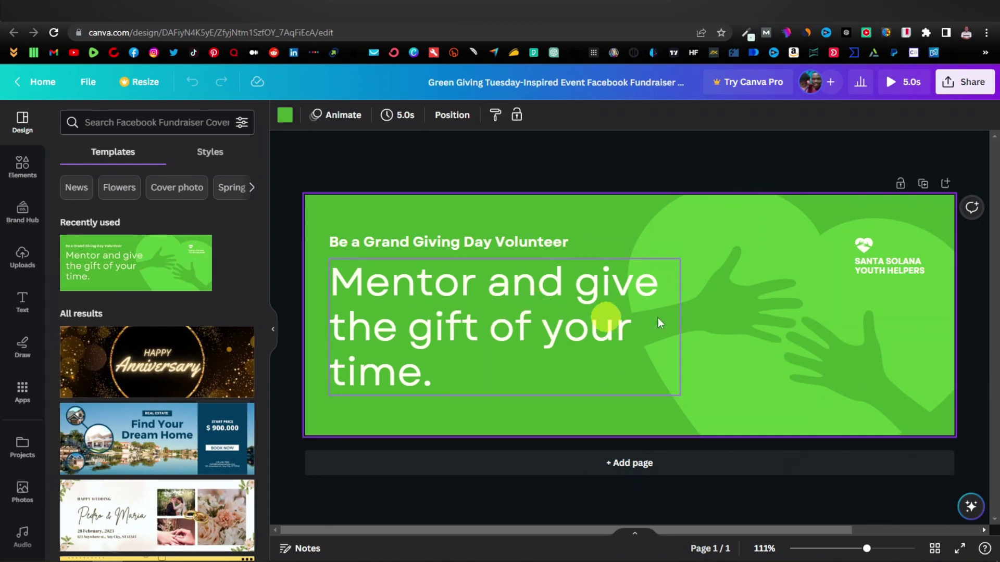
pyautogui.doubleClick(886, 265)
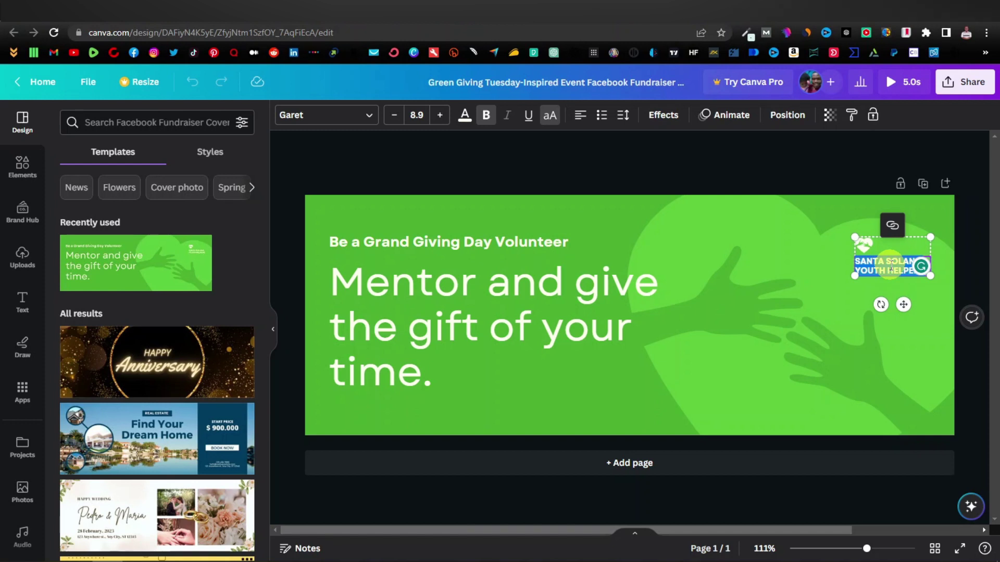
pyautogui.write('THIS IS HEALTH')
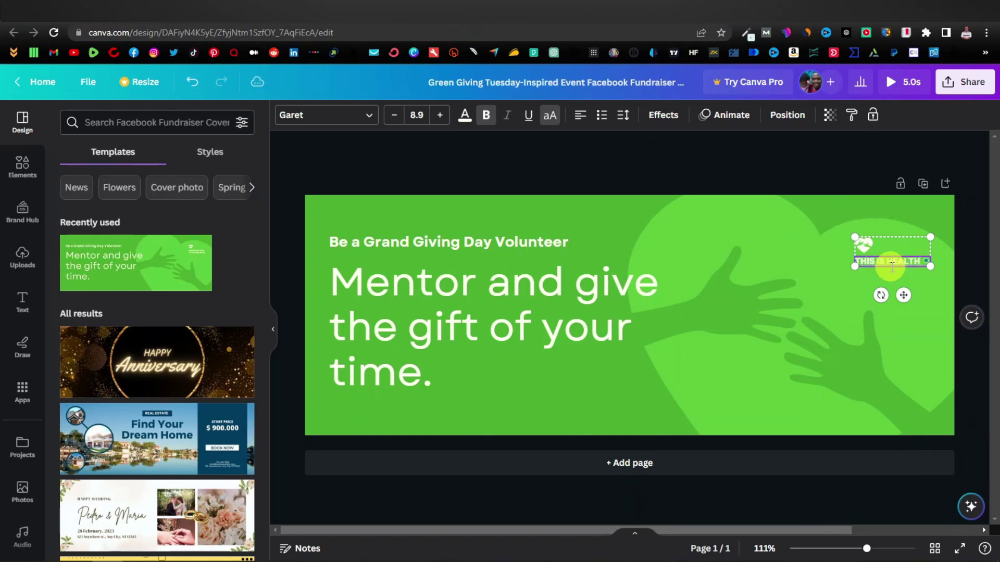
pyautogui.write('Y')
pyautogui.click(833, 278)
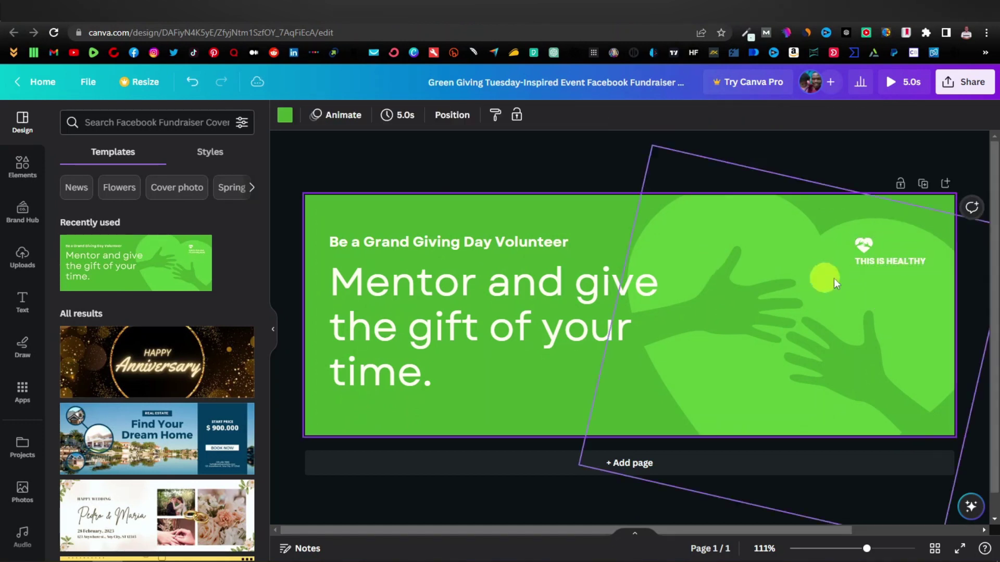
# Step: Ungroup the small heart icon from the "THIS IS HEALTHY" text and delete the icon
pyautogui.click(861, 245)
pyautogui.click(864, 213)
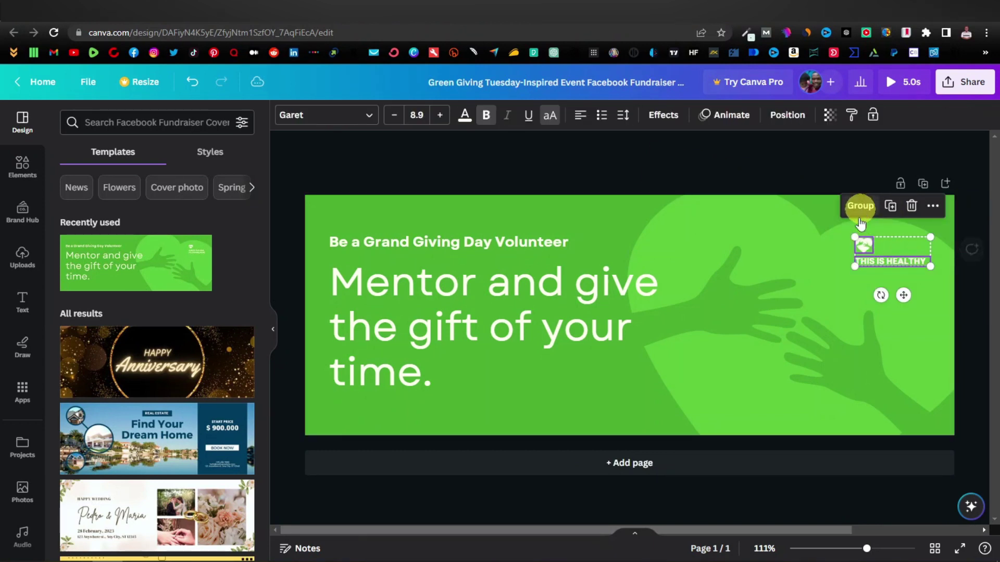
pyautogui.click(825, 278)
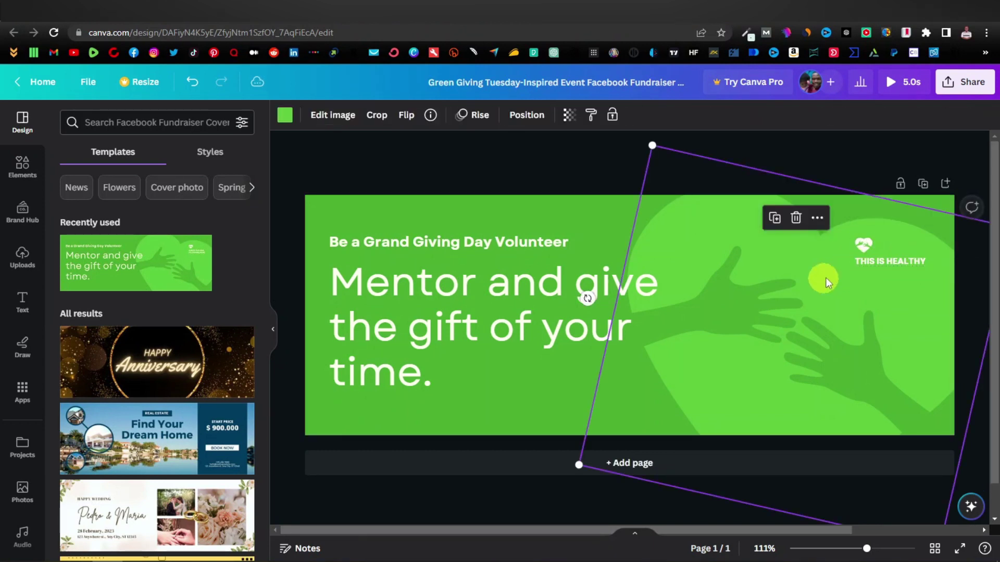
pyautogui.click(866, 242)
pyautogui.click(864, 203)
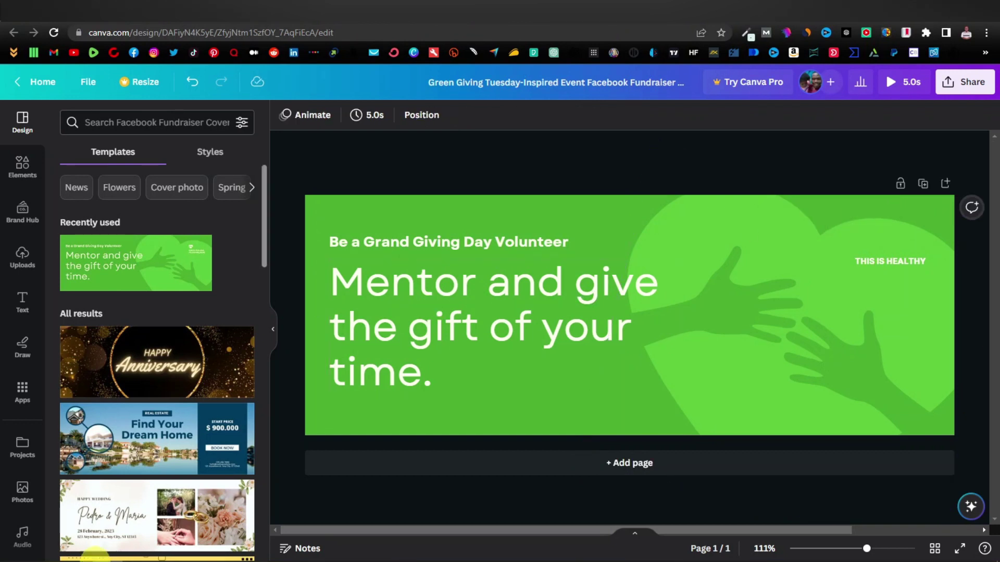
# Step: Upload "This is healthy.jpg" from the Downloads folder, add it to the cover and shrink it to sit just above the "THIS IS HEALTHY" text
pyautogui.click(93, 555)
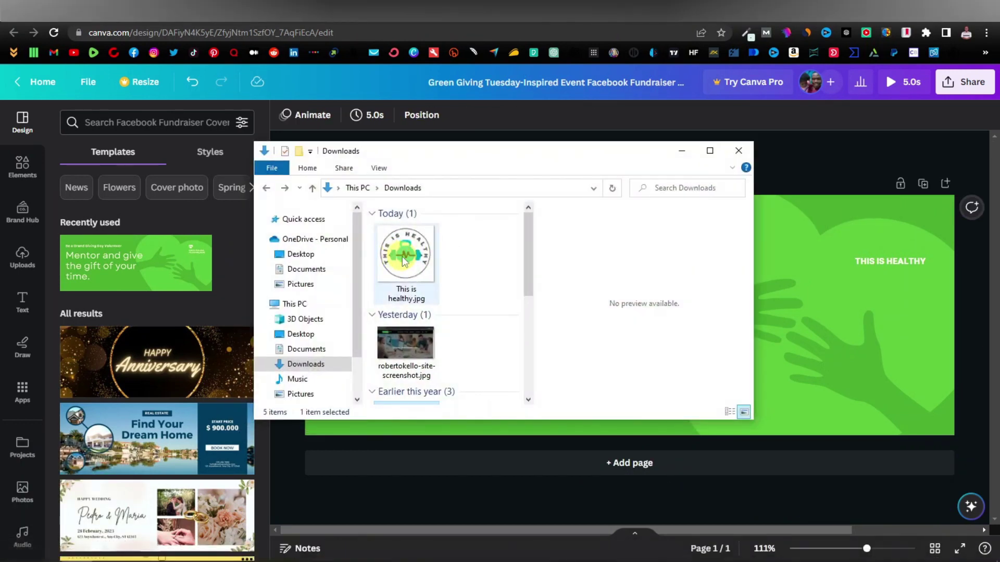
pyautogui.moveTo(402, 257); pyautogui.dragTo(145, 297)
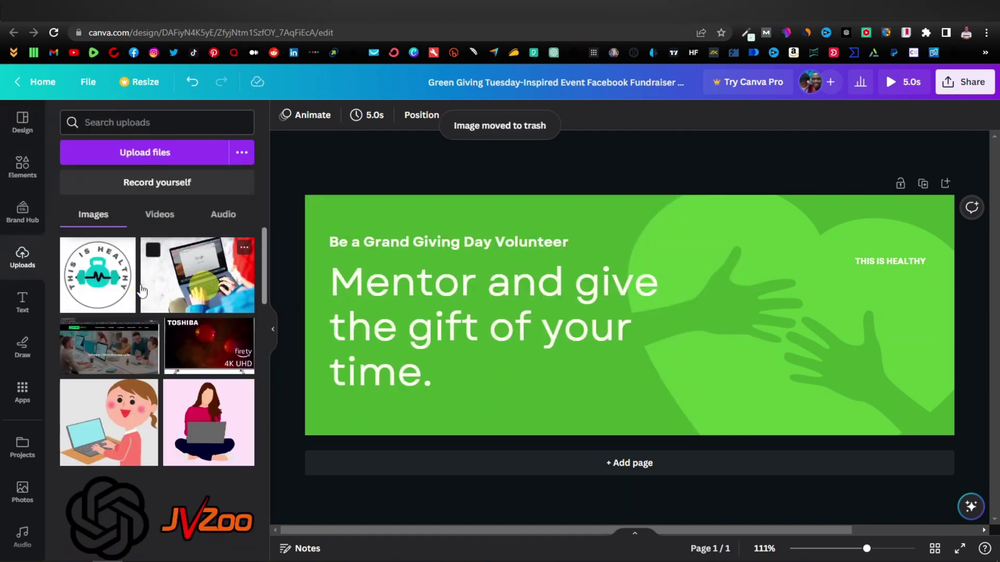
pyautogui.click(100, 278)
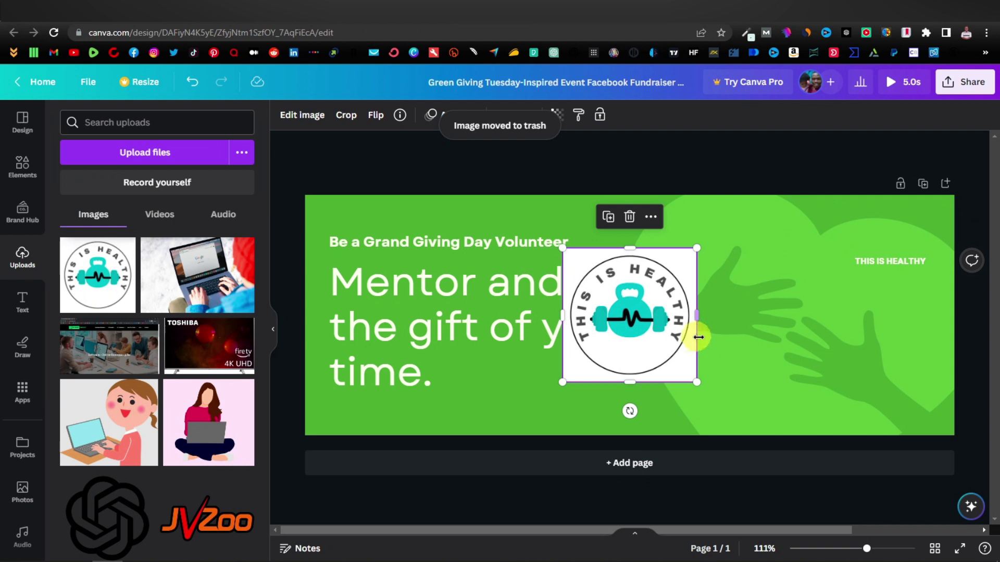
pyautogui.moveTo(566, 381)
pyautogui.mouseDown()
pyautogui.moveTo(665, 286)
pyautogui.moveTo(892, 238)
pyautogui.mouseUp()
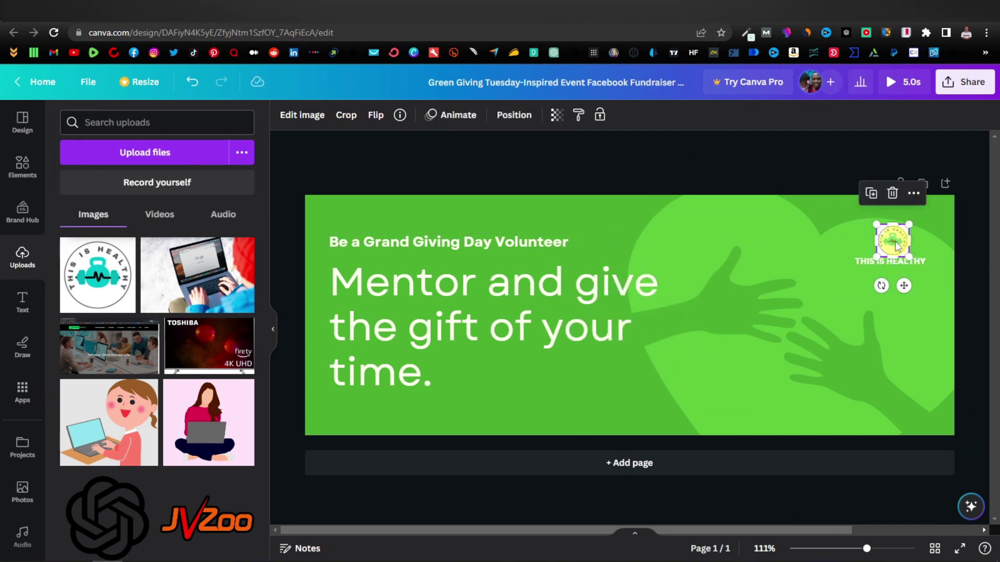
# Step: Replace the main headline with "Get the Best Tips To Stay Healthy." and delete the "Be a Grand Giving Day Volunteer" line above it
pyautogui.click(525, 297)
pyautogui.click(424, 345)
pyautogui.click(421, 367)
pyautogui.moveTo(423, 375); pyautogui.dragTo(335, 280)
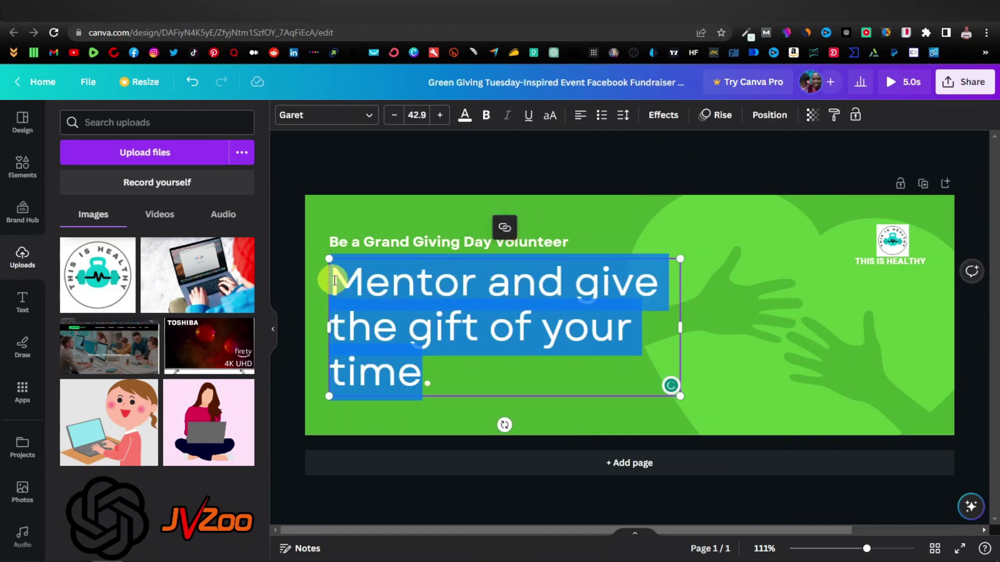
pyautogui.write('Tips T')
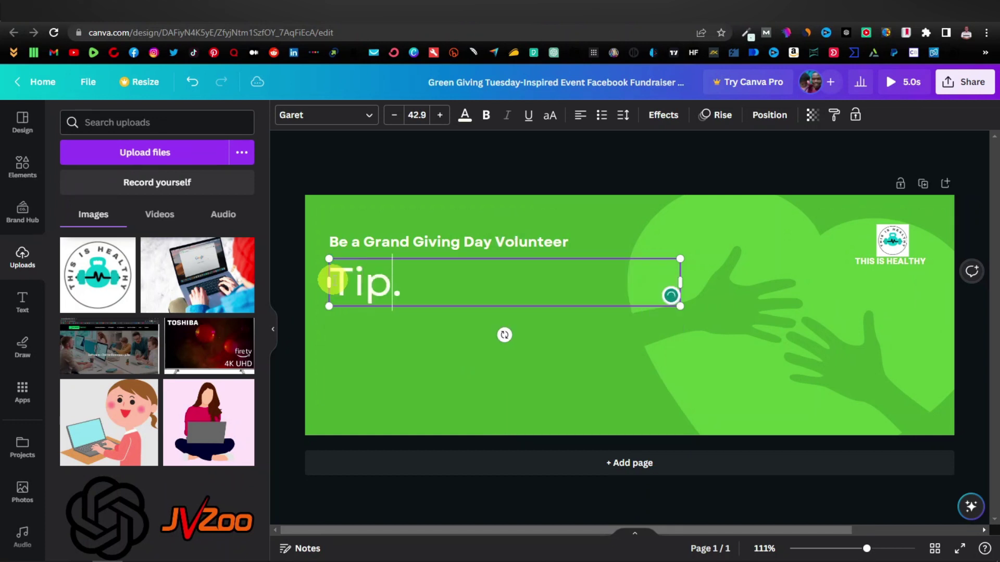
pyautogui.write('o ')
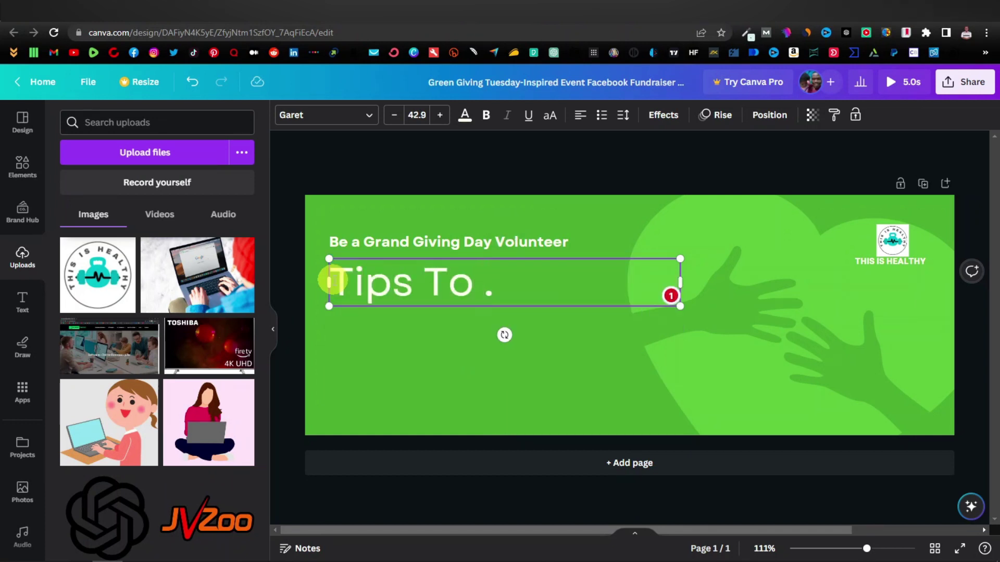
pyautogui.write('Stay Healthy')
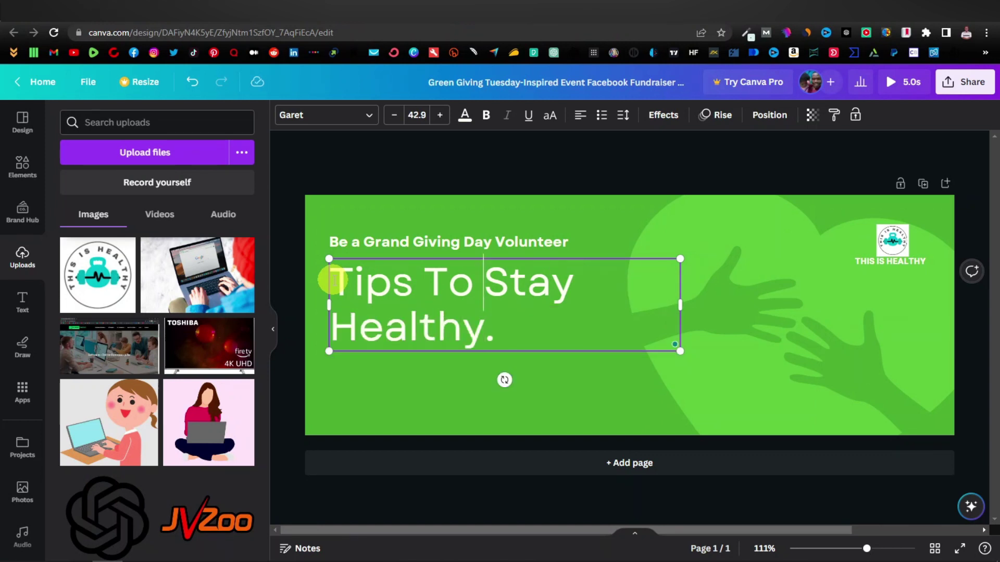
pyautogui.write('G')
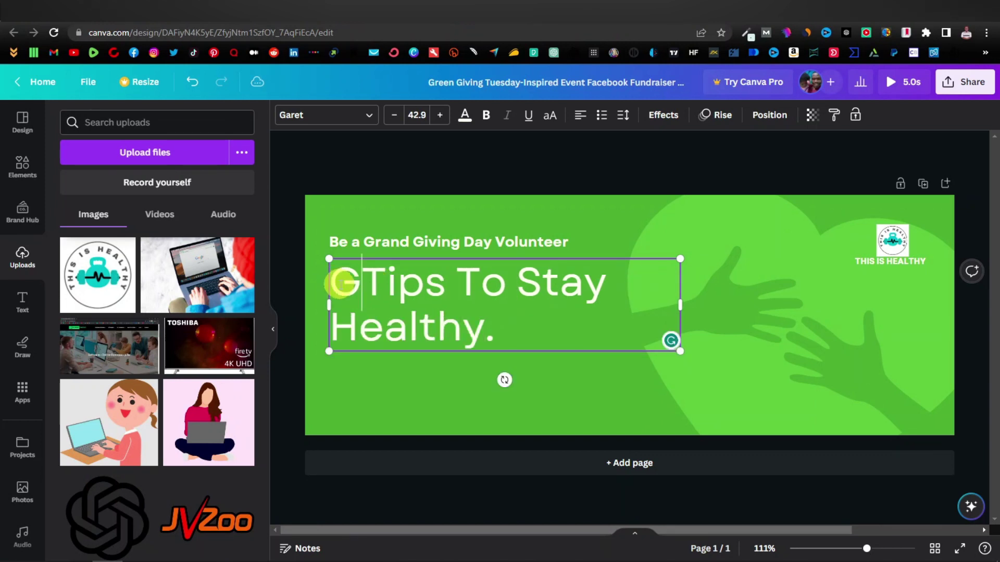
pyautogui.write('et the Bes')
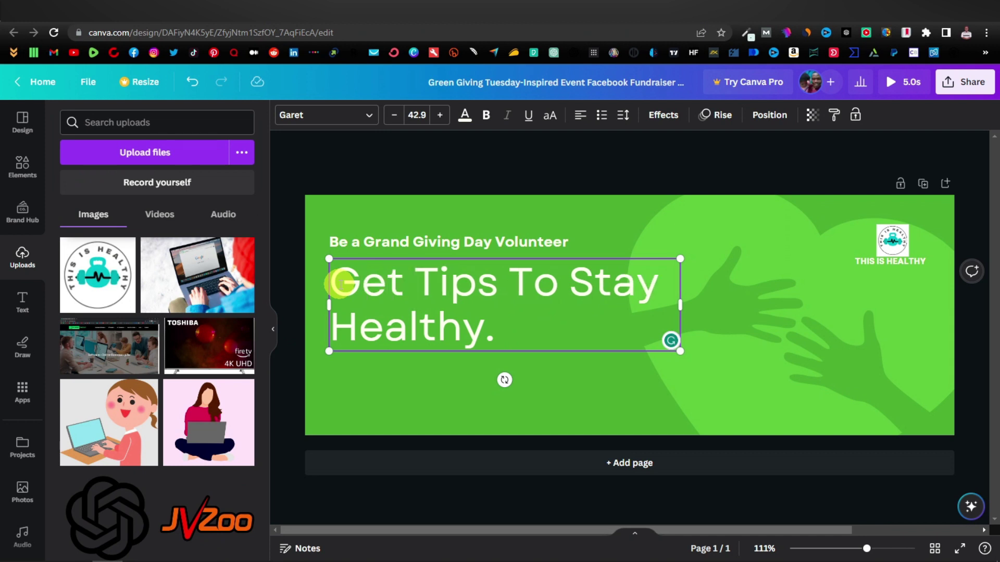
pyautogui.write('t')
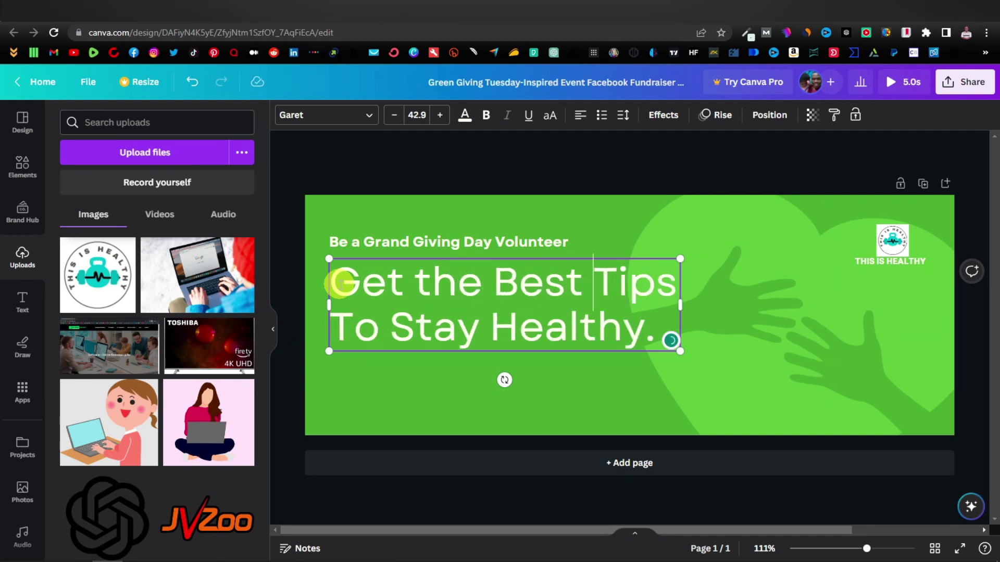
pyautogui.click(555, 245)
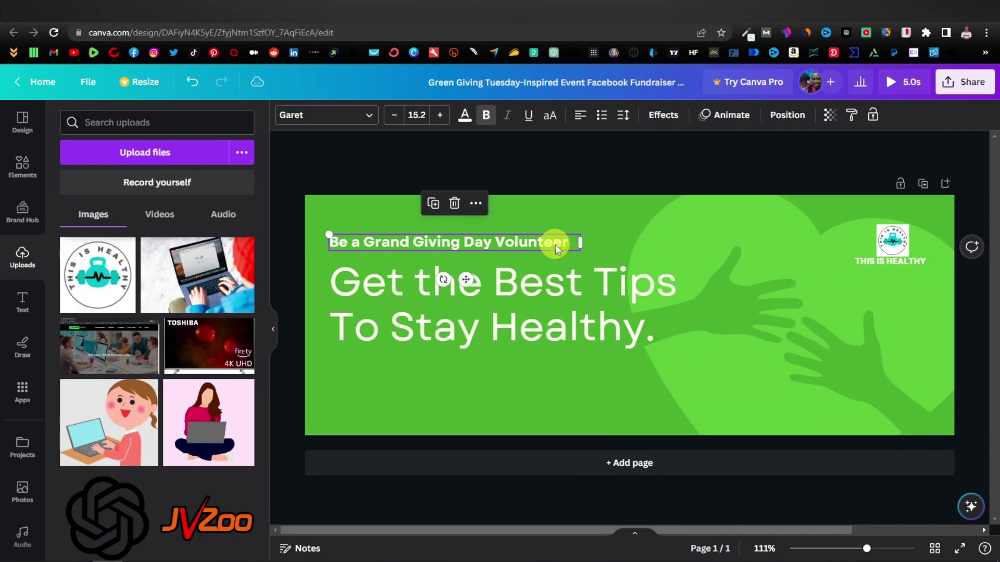
pyautogui.press('Delete')
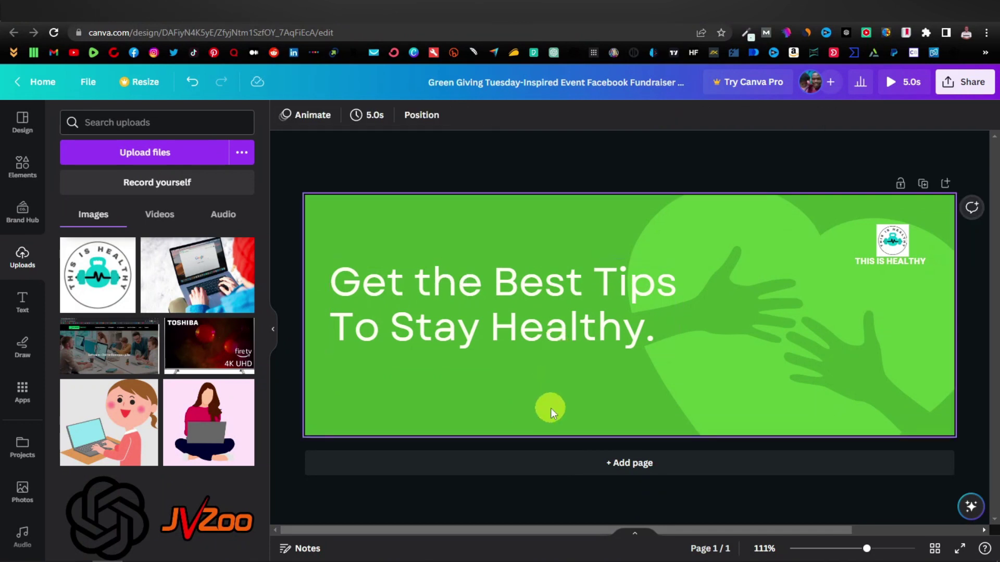
# Step: Download the finished cover design as a JPG file
pyautogui.click(965, 85)
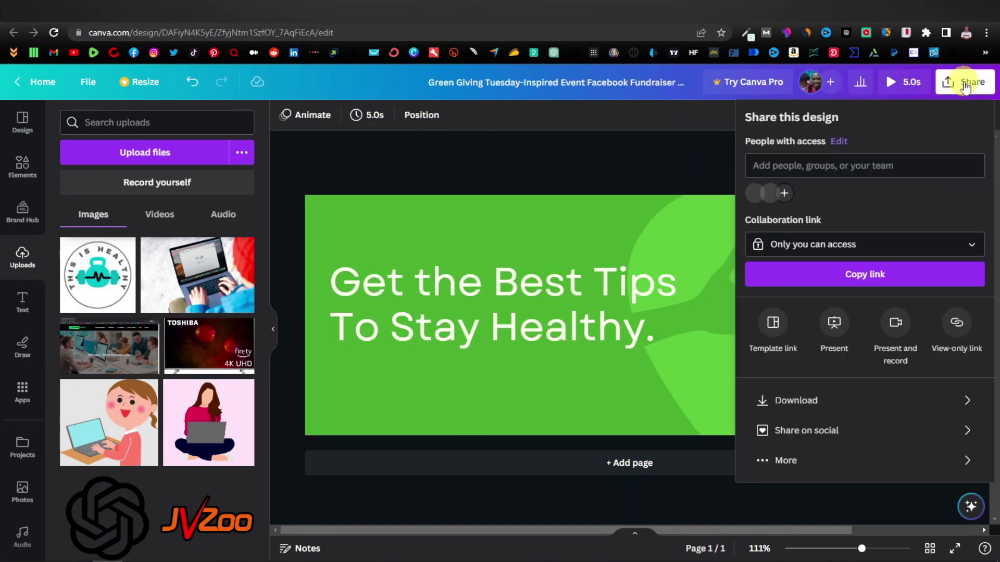
pyautogui.click(960, 397)
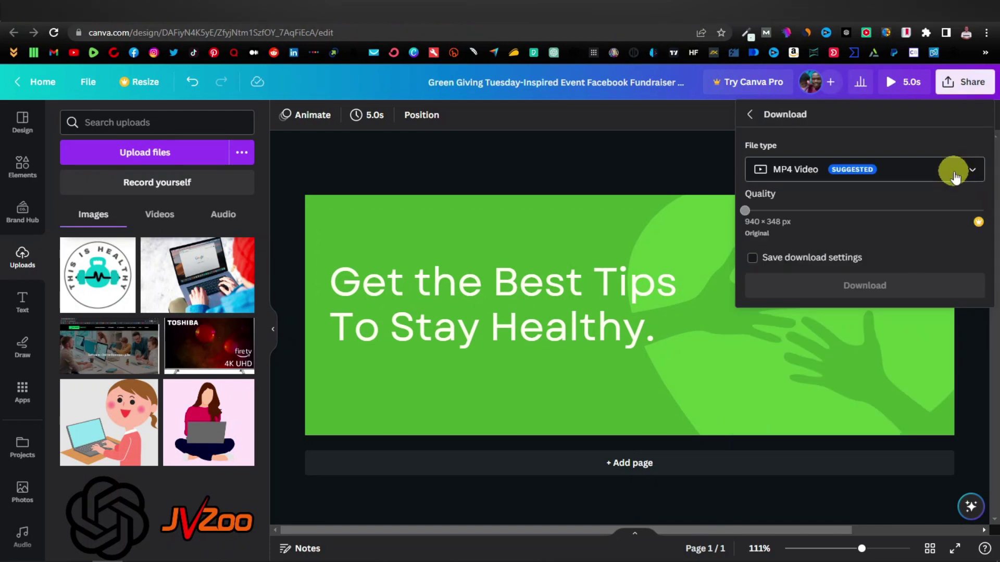
pyautogui.click(971, 169)
pyautogui.click(854, 214)
pyautogui.click(936, 369)
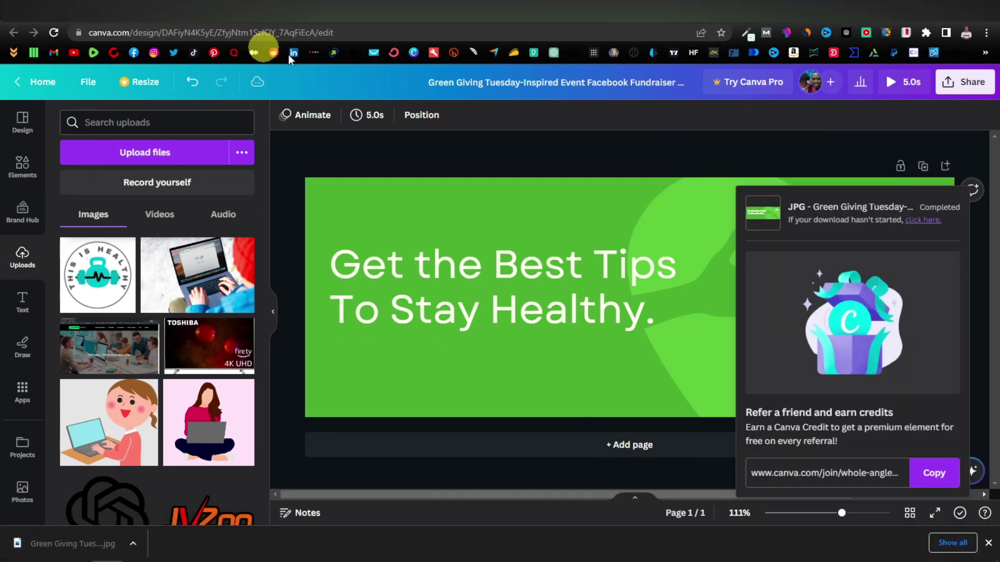
# Step: Switch to the Space's settings in Quora and replace the cover photo with the downloaded Green Giving Tuesday JPG
pyautogui.click(161, 10)
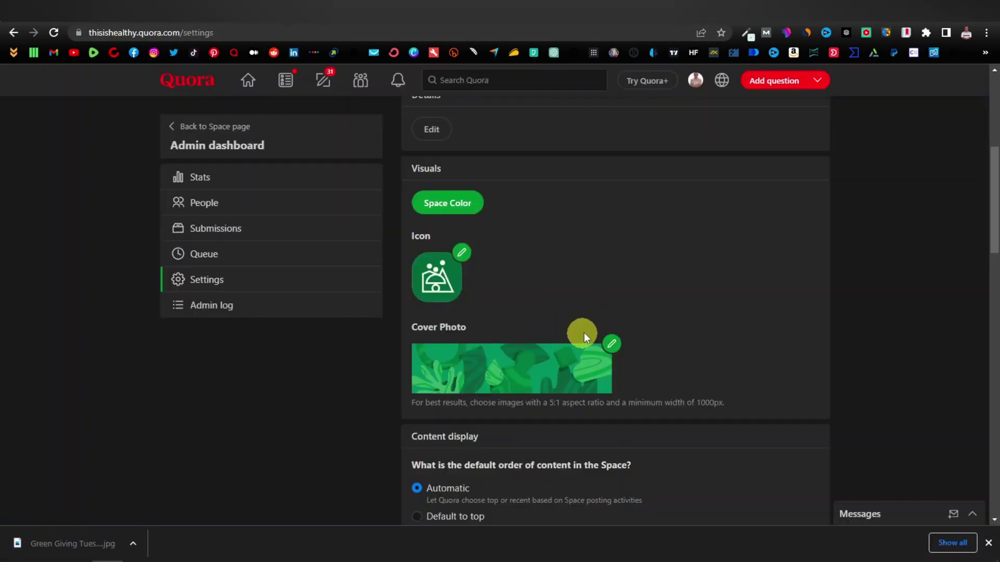
pyautogui.click(613, 346)
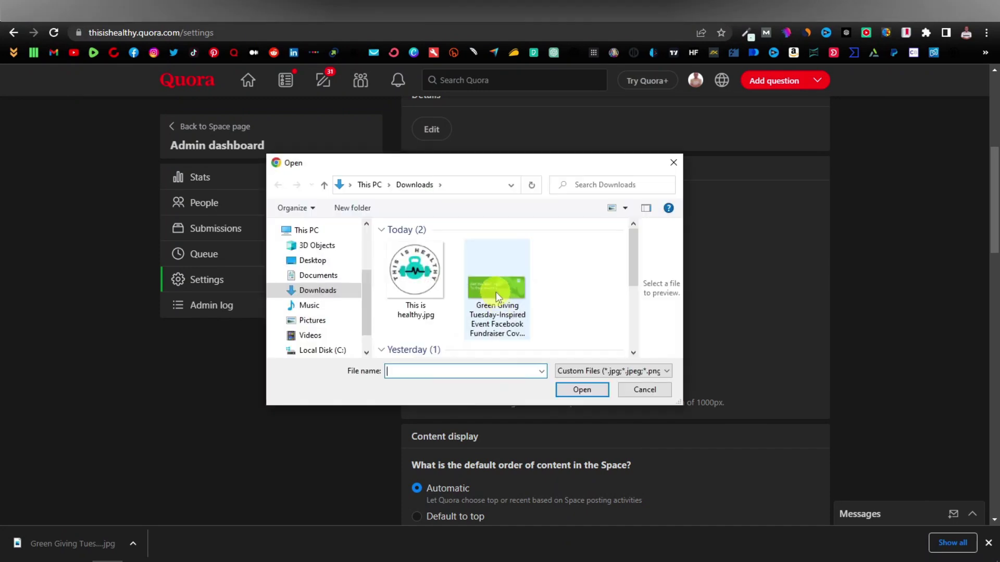
pyautogui.doubleClick(495, 291)
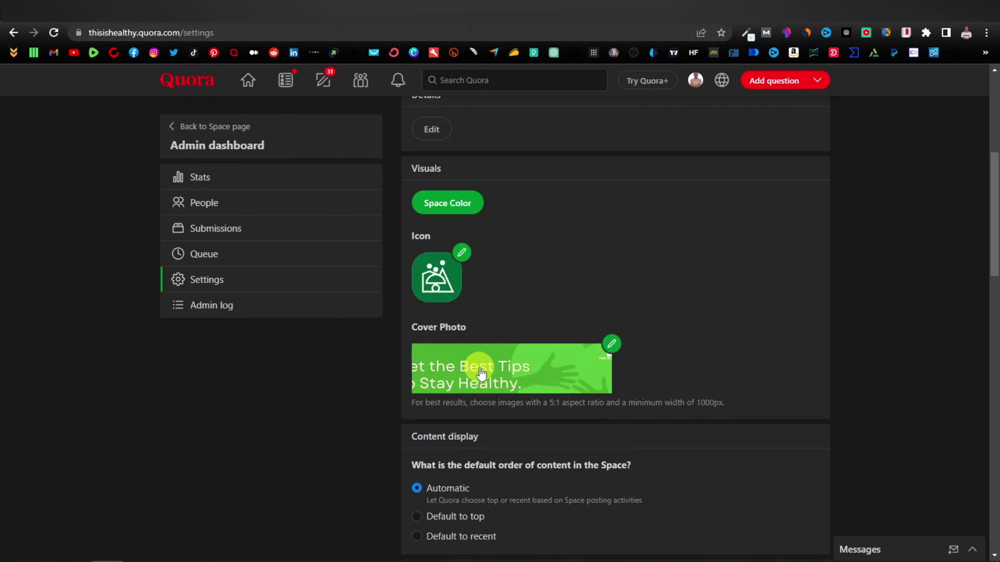
# Step: Compare the original cover design in Canva with how the cover photo is cropped in the Quora settings
pyautogui.hotkey('ctrl', 'Tab')
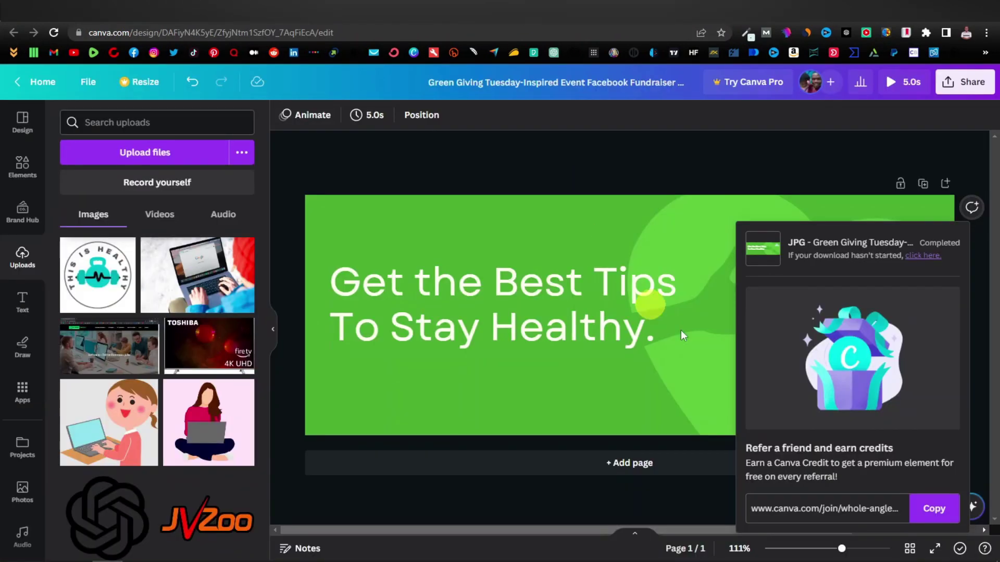
pyautogui.click(474, 386)
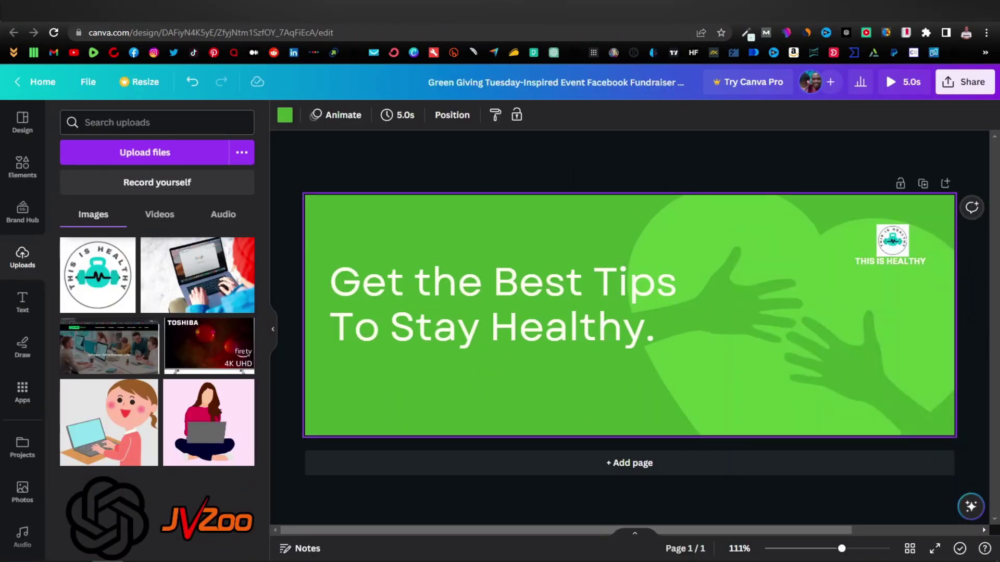
pyautogui.hotkey('ctrl', 'shift', 'Tab')
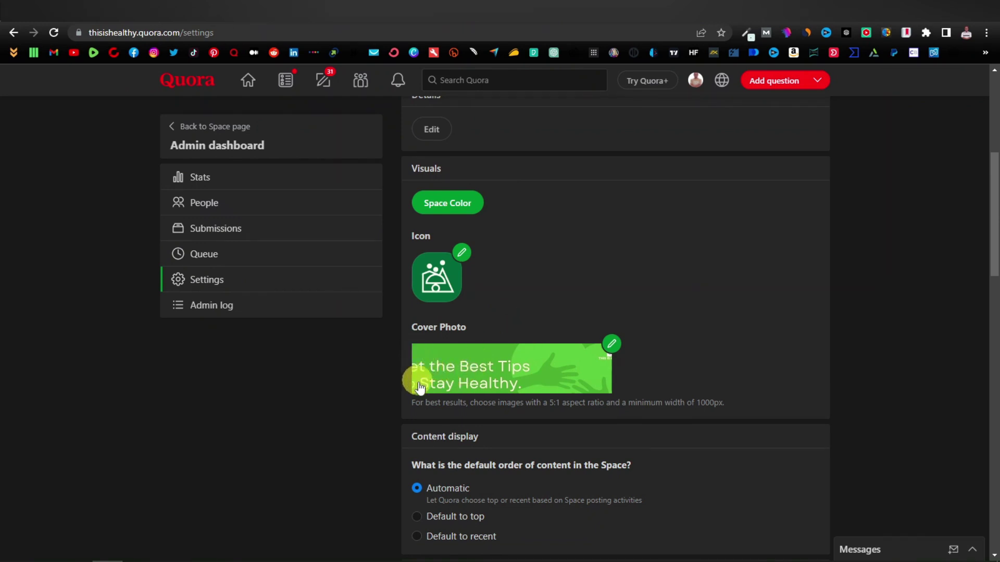
# Step: Switch to the cover design in Canva, centre the headline on the banner, and place the logo and "THIS IS HEALTHY" text below it
pyautogui.hotkey('ctrl', 'Tab')
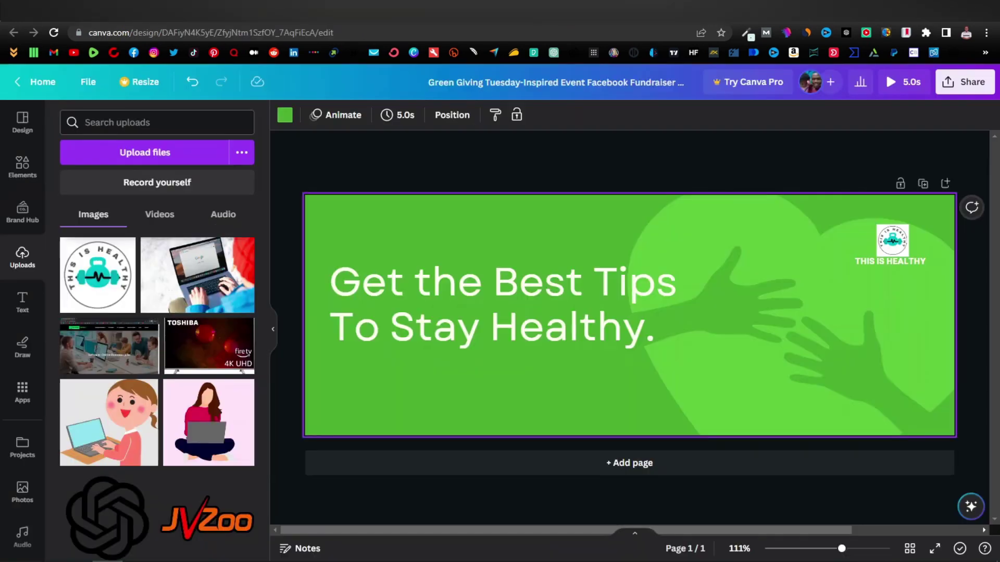
pyautogui.moveTo(507, 303); pyautogui.dragTo(632, 302)
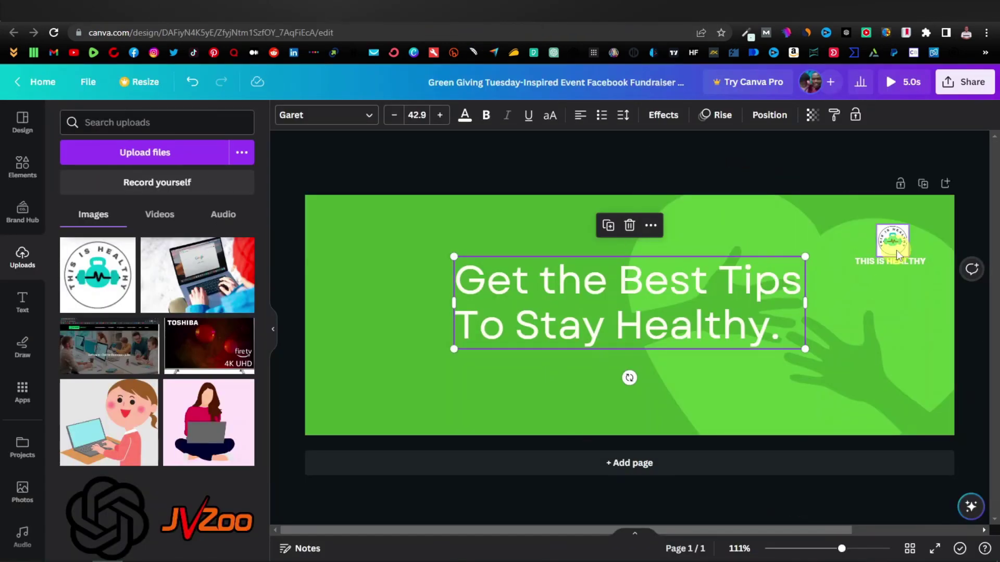
pyautogui.moveTo(895, 236); pyautogui.dragTo(626, 385)
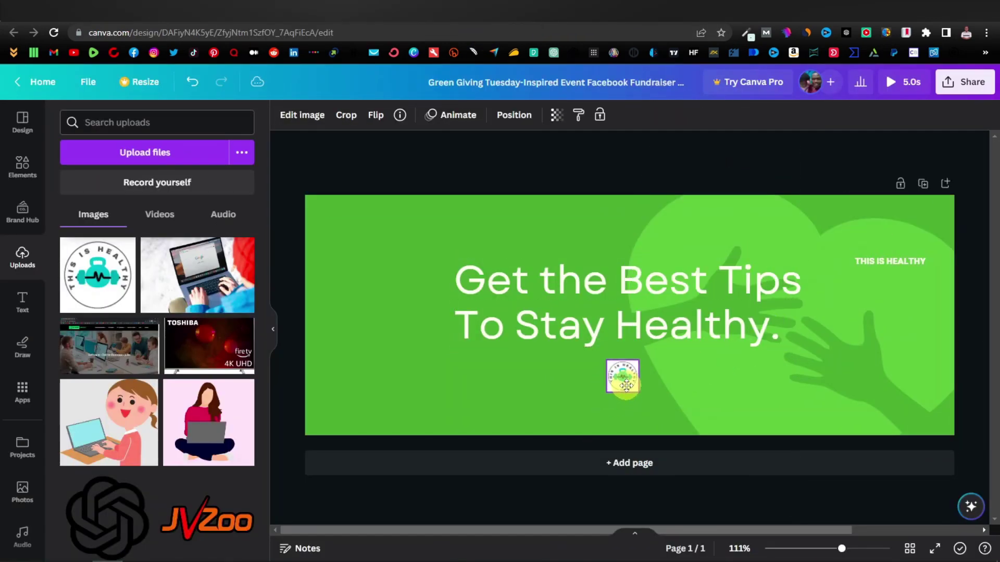
pyautogui.moveTo(899, 262)
pyautogui.mouseDown()
pyautogui.moveTo(876, 285)
pyautogui.moveTo(698, 382)
pyautogui.moveTo(693, 375)
pyautogui.mouseUp()
pyautogui.moveTo(621, 376); pyautogui.dragTo(593, 368)
pyautogui.moveTo(672, 375); pyautogui.dragTo(645, 375)
# Step: Shrink the headline and align the "THIS IS HEALTHY" text beside the logo just beneath it
pyautogui.click(711, 304)
pyautogui.moveTo(803, 350); pyautogui.dragTo(746, 321)
pyautogui.moveTo(651, 370); pyautogui.dragTo(647, 354)
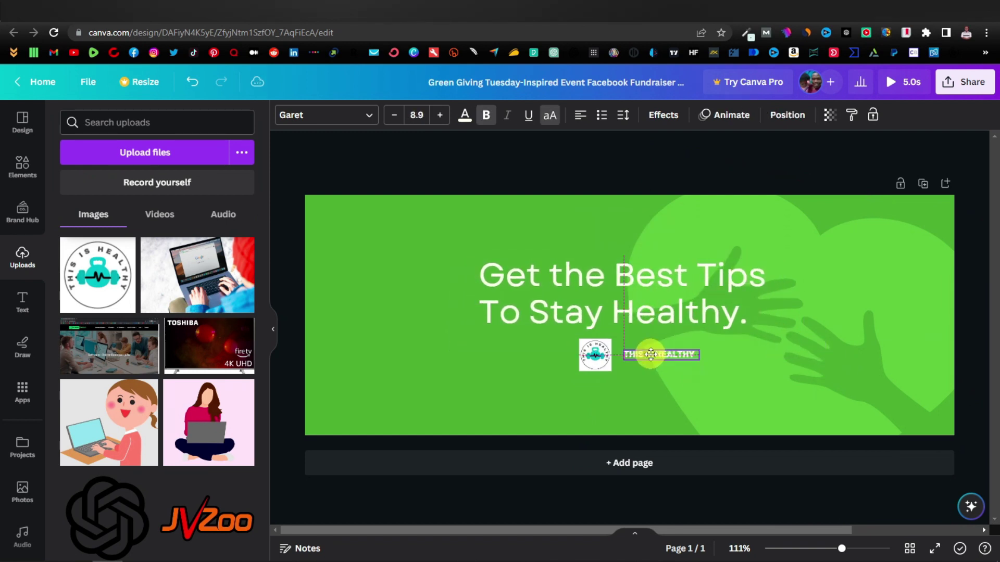
pyautogui.click(623, 159)
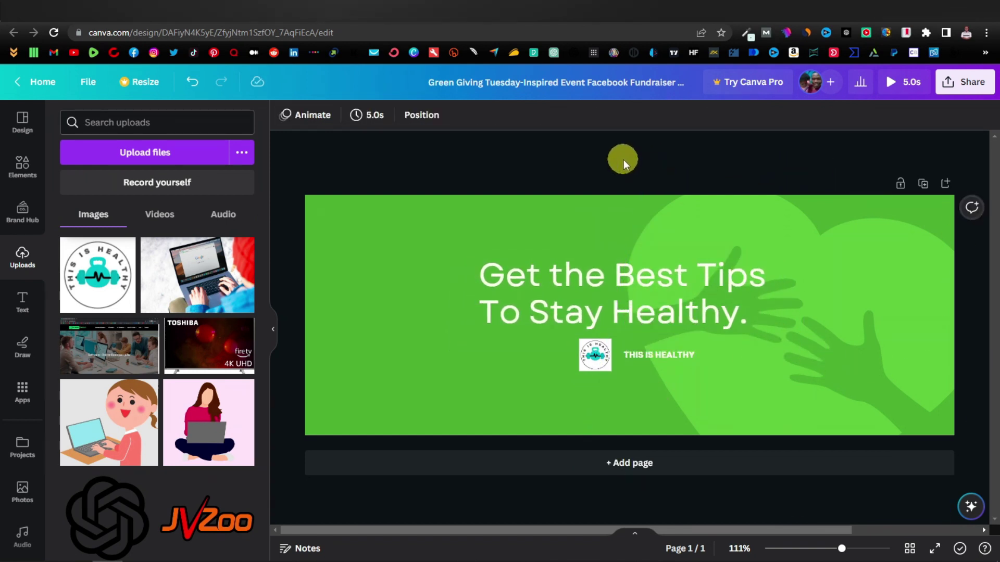
# Step: Download the revised cover design and upload that Green Giving Tuesday JPG as the Space's cover photo in Quora's settings
pyautogui.click(977, 87)
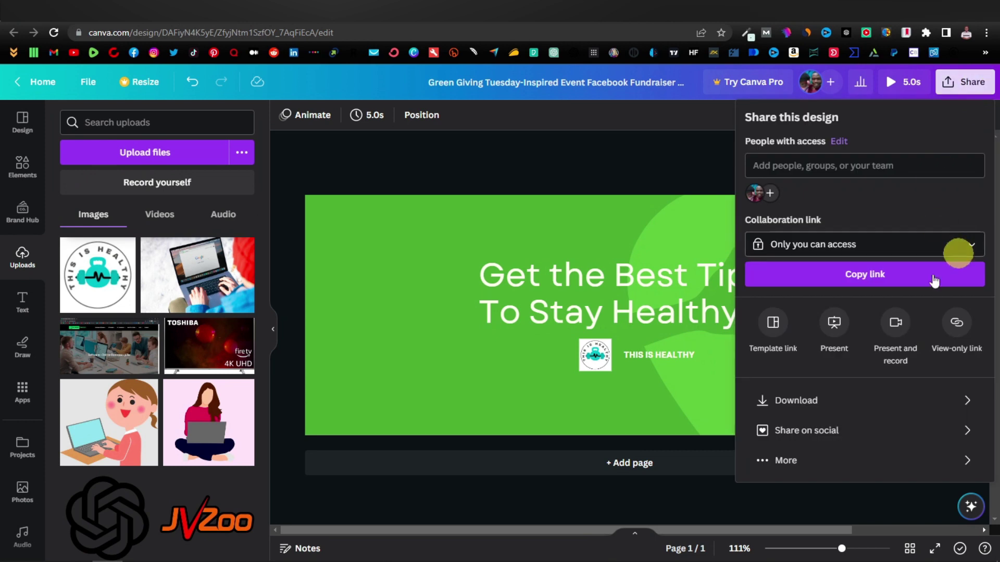
pyautogui.click(937, 399)
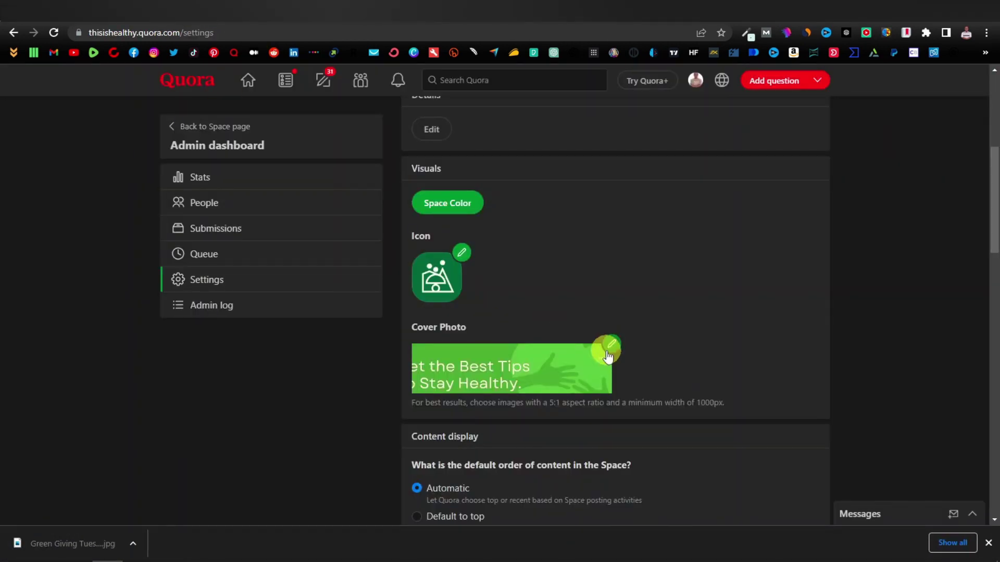
pyautogui.click(610, 343)
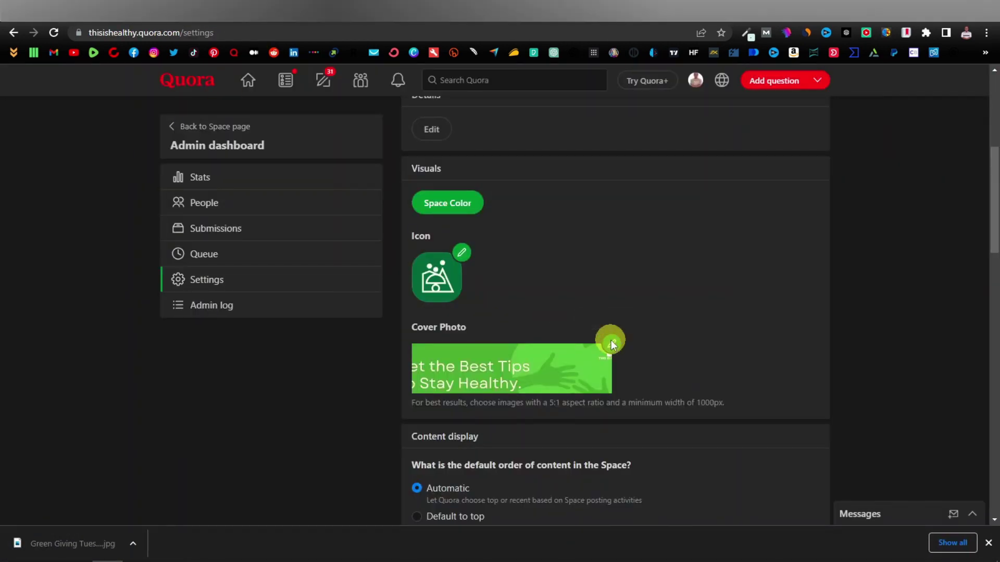
pyautogui.doubleClick(519, 308)
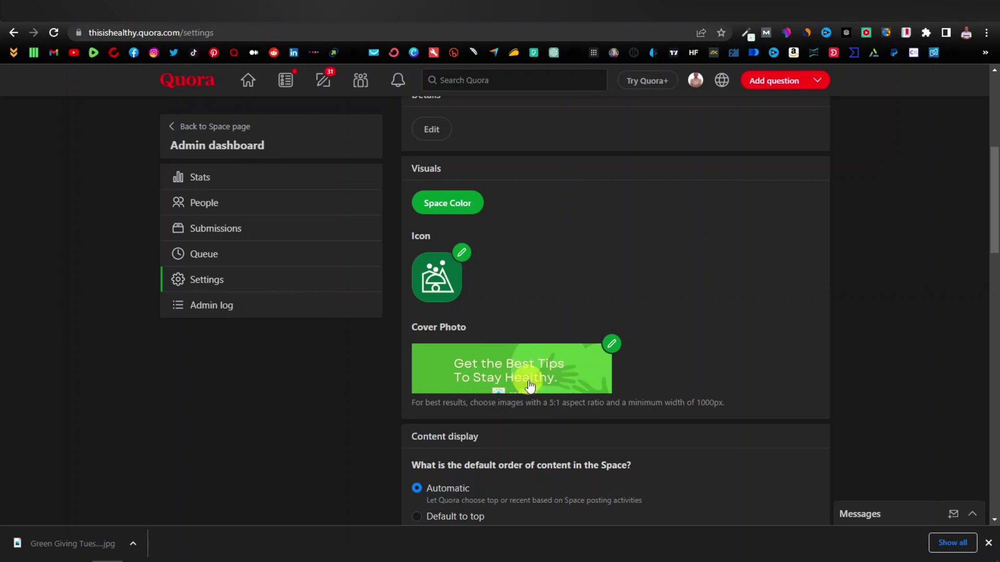
# Step: Review the Space's settings and the This is Healthy page with its new cover photo and logo
pyautogui.scroll(-2, 527, 343)
pyautogui.scroll(2, 526, 300)
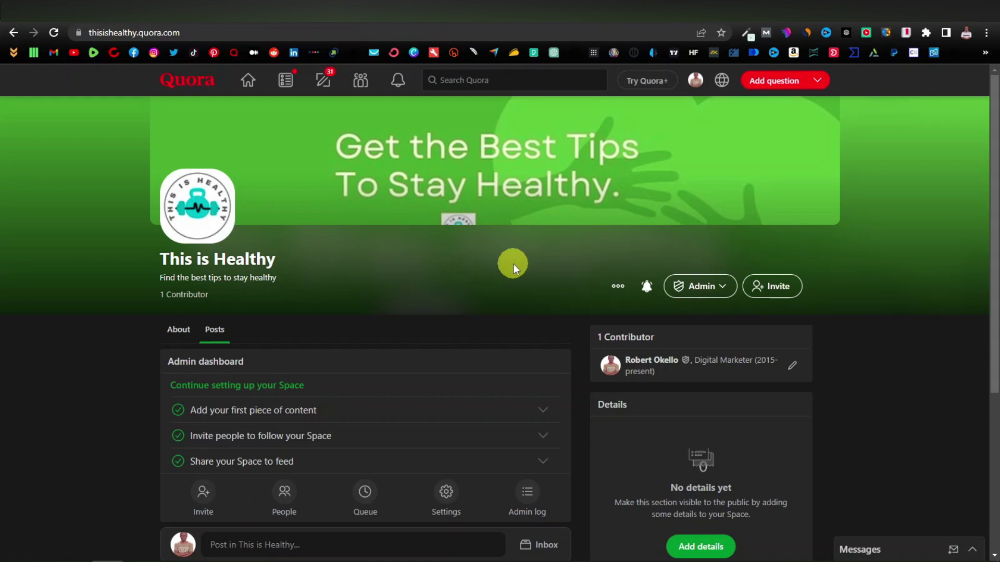
pyautogui.scroll(-4, 513, 263)
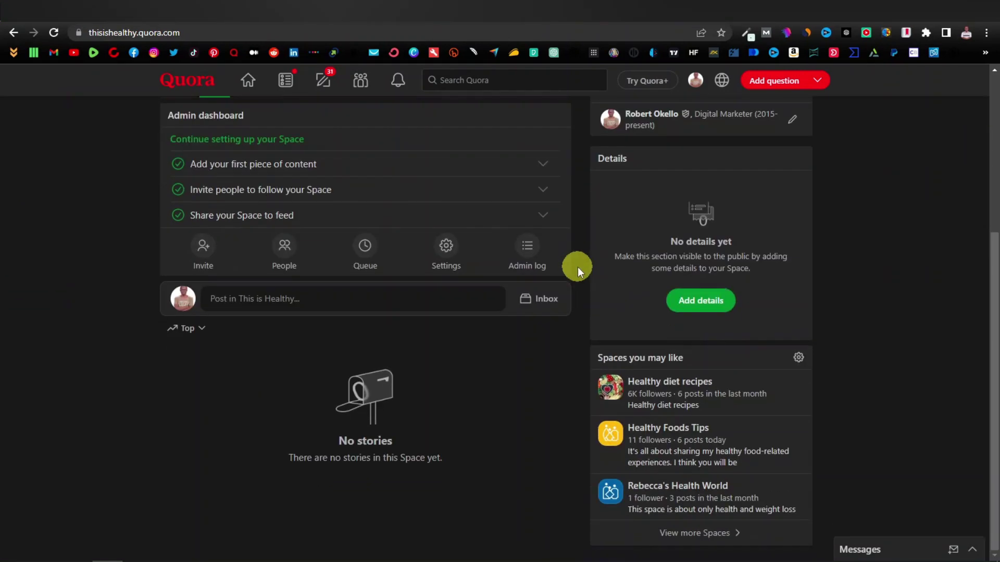
pyautogui.scroll(4, 577, 267)
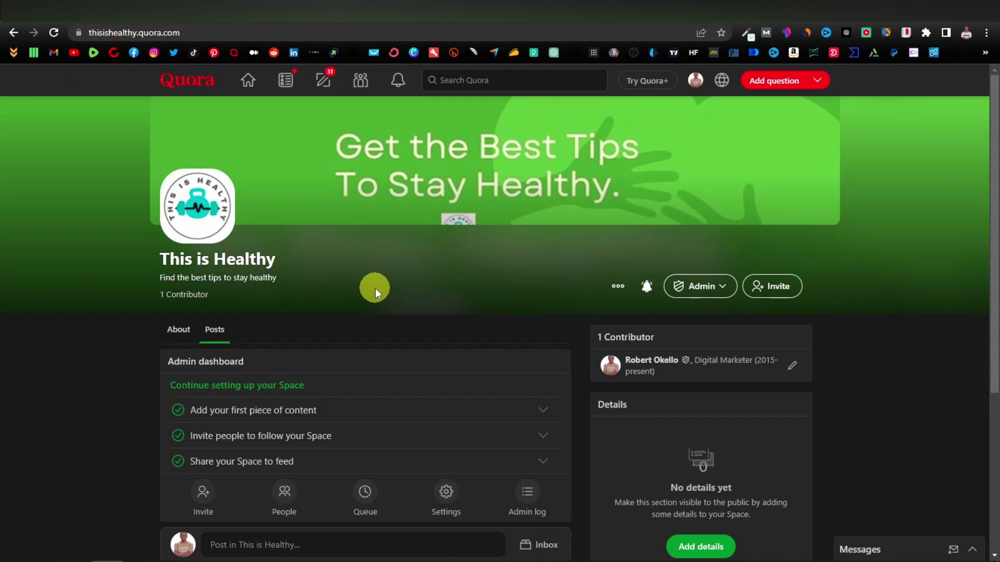
# Step: Search Quora for "health" and copy the question "What is the best way to stay healthy?" from the results
pyautogui.click(501, 80)
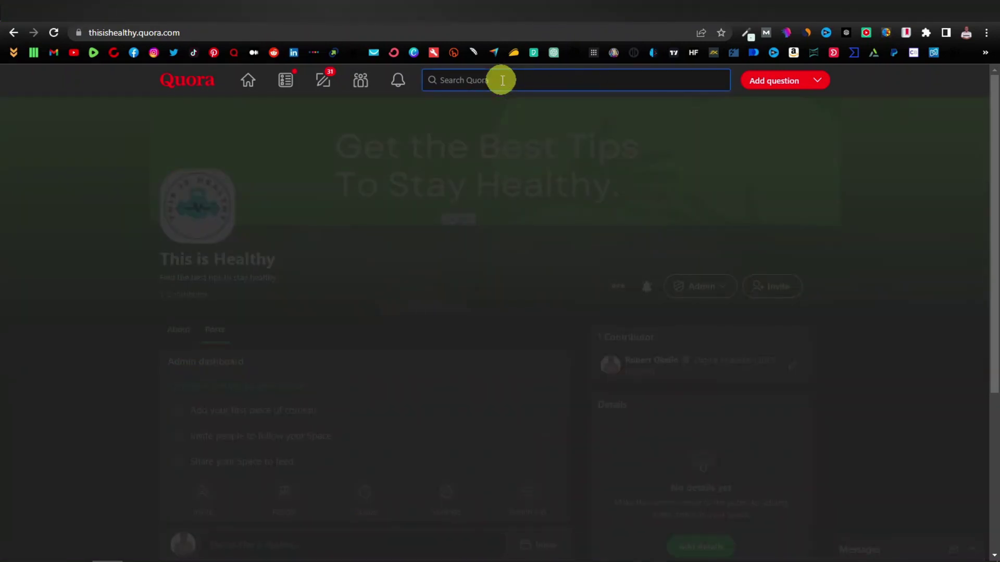
pyautogui.write('health')
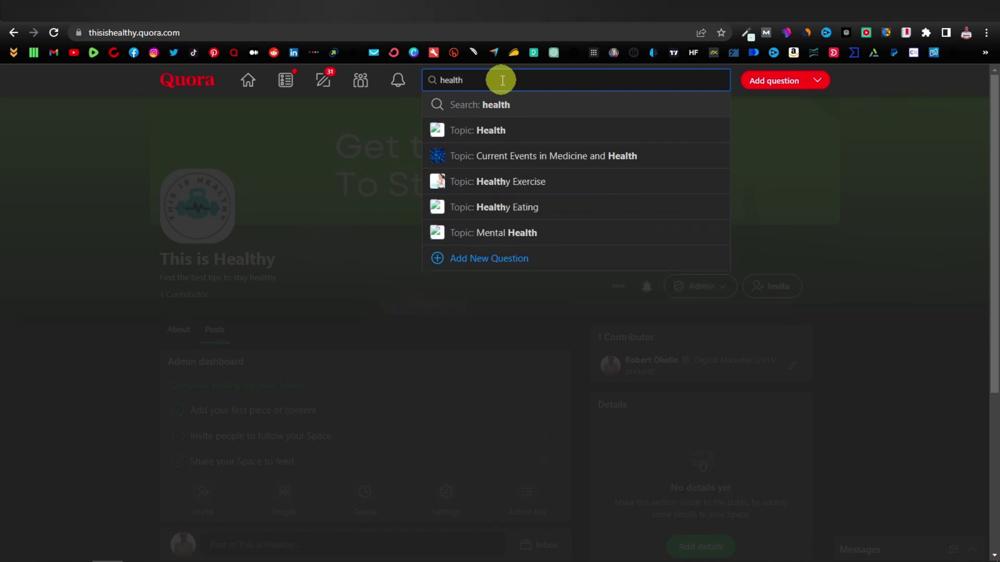
pyautogui.press('Return')
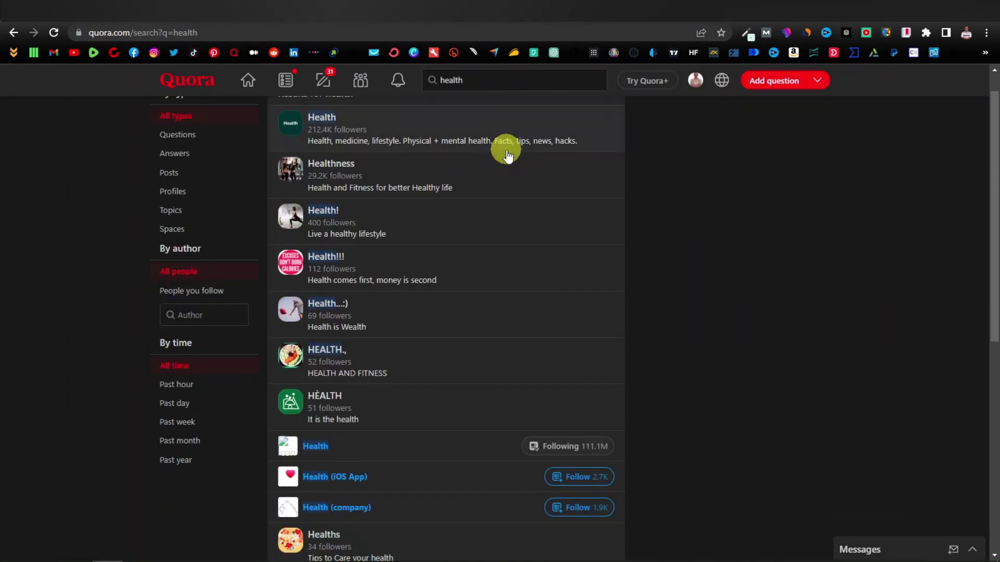
pyautogui.scroll(-15, 508, 161)
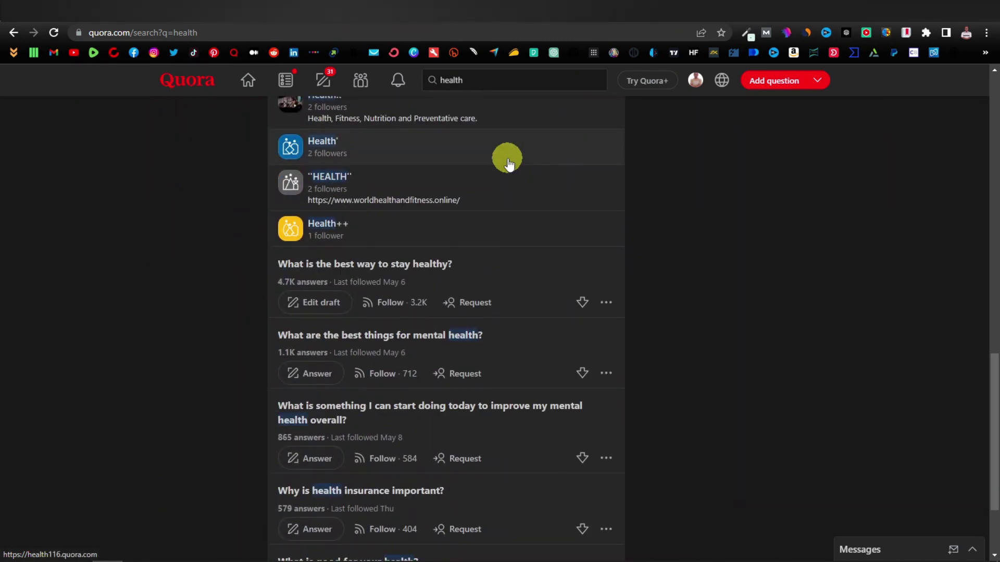
pyautogui.scroll(-3, 509, 161)
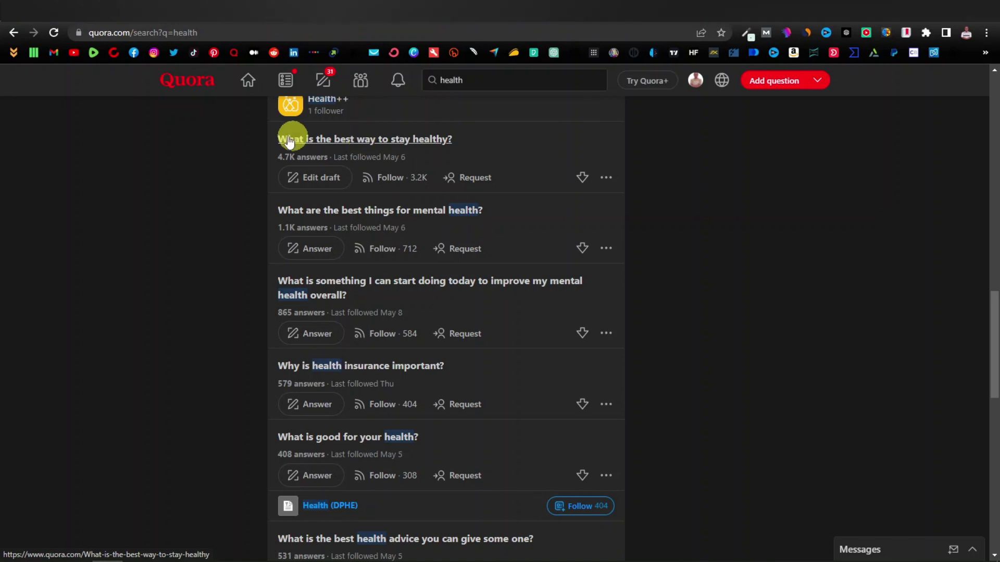
pyautogui.moveTo(274, 136); pyautogui.dragTo(459, 145)
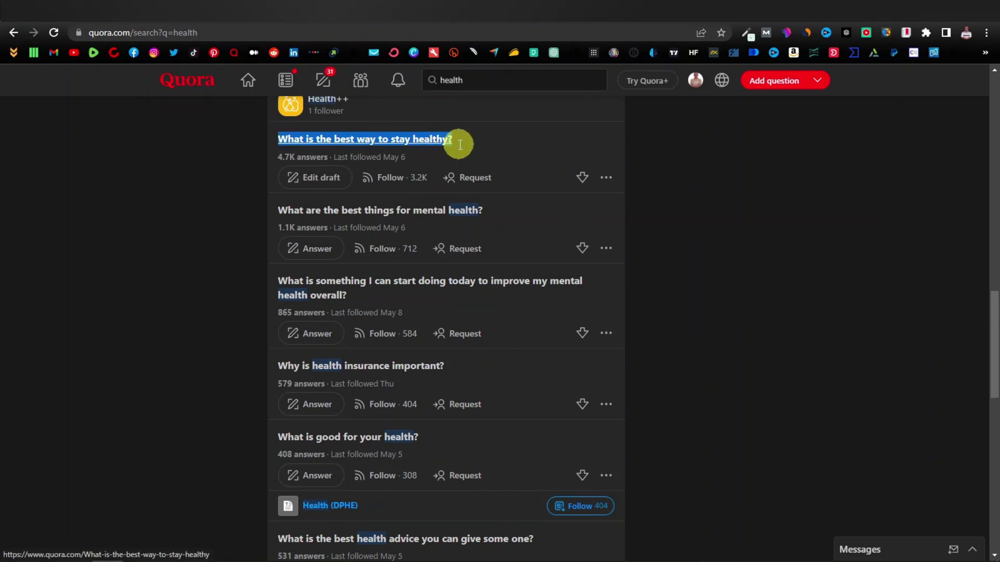
pyautogui.rightClick(389, 142)
pyautogui.click(440, 239)
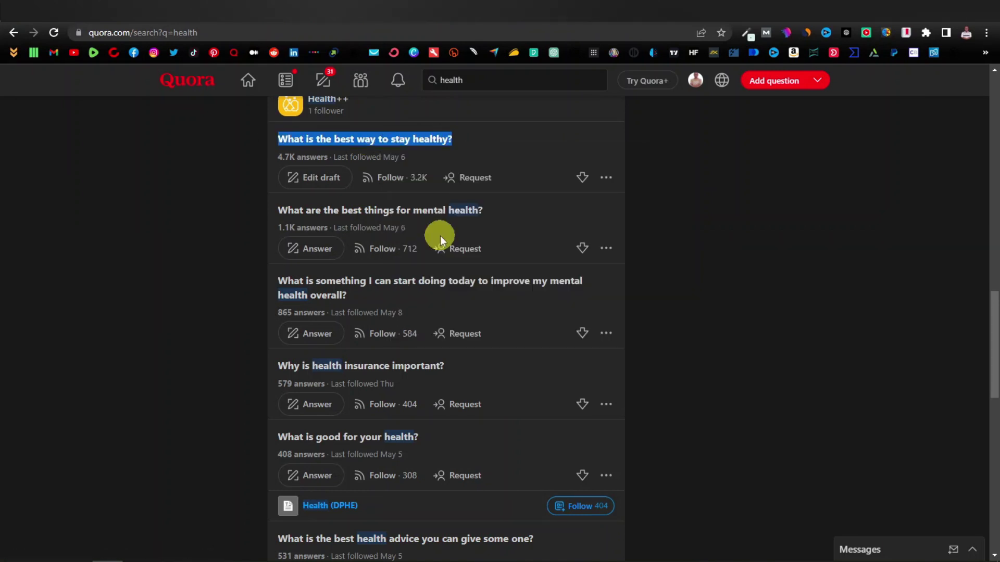
# Step: Switch to ChatGPT and submit the copied question "What is the best way to stay healthy?" as a message
pyautogui.hotkey('ctrl', 'Tab')
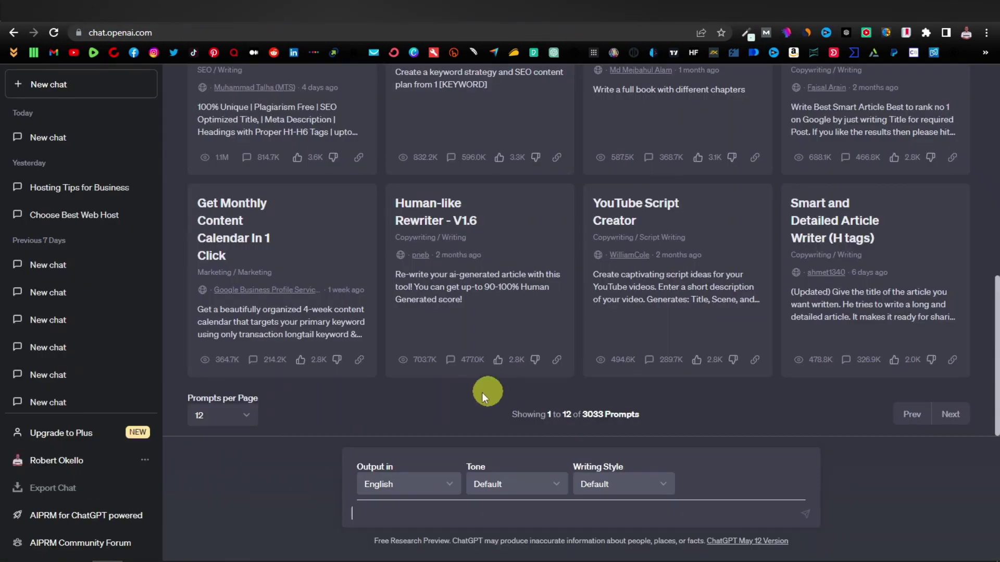
pyautogui.rightClick(376, 516)
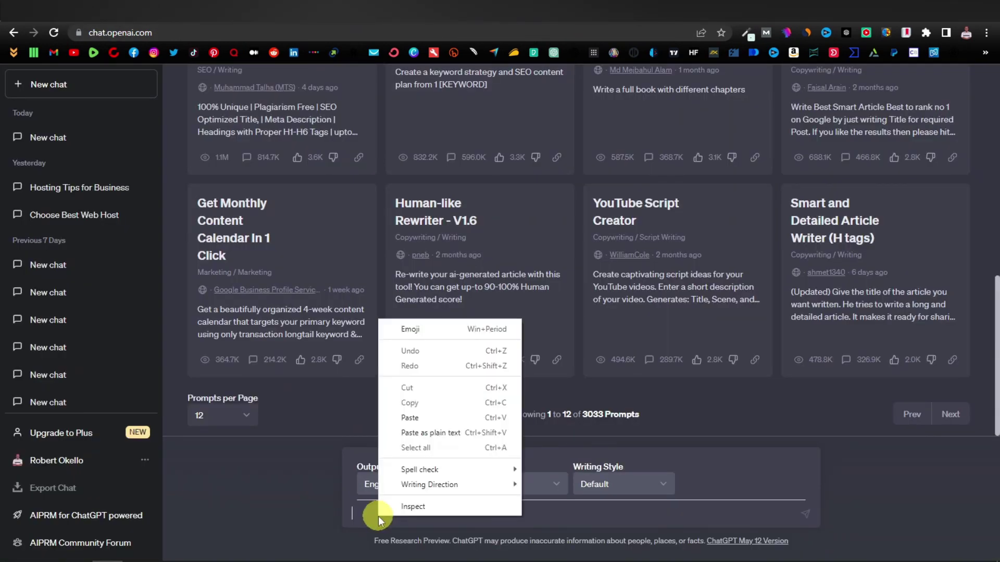
pyautogui.click(415, 415)
pyautogui.press('Return')
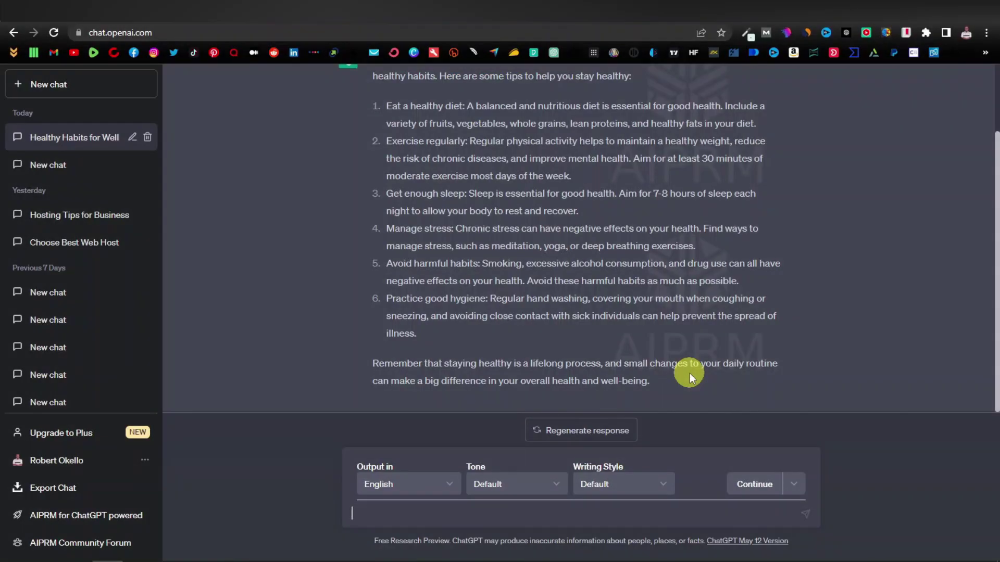
# Step: Read through ChatGPT's answer on staying healthy and copy its full text, from the opening sentence to the closing remark
pyautogui.scroll(2, 672, 374)
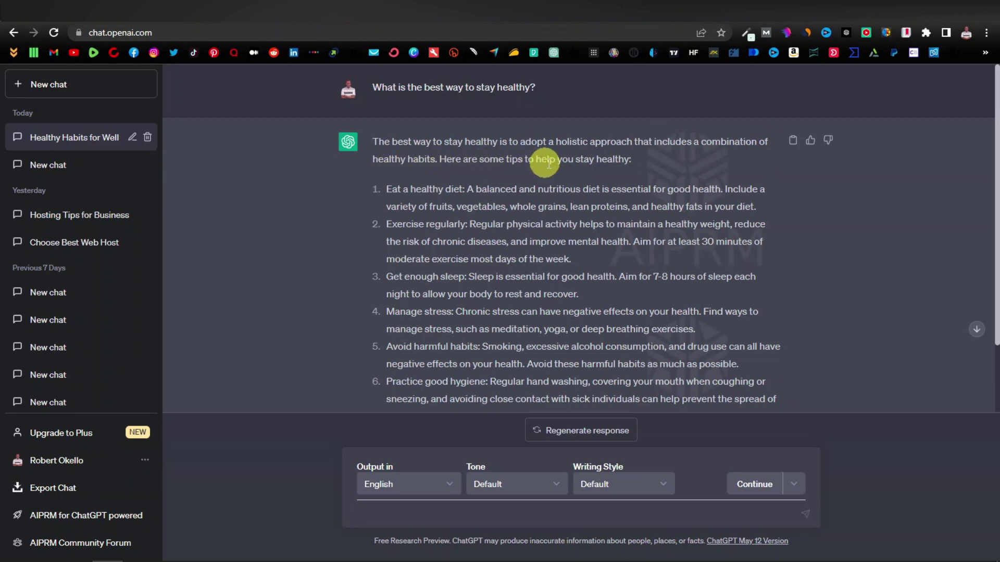
pyautogui.scroll(-2, 400, 188)
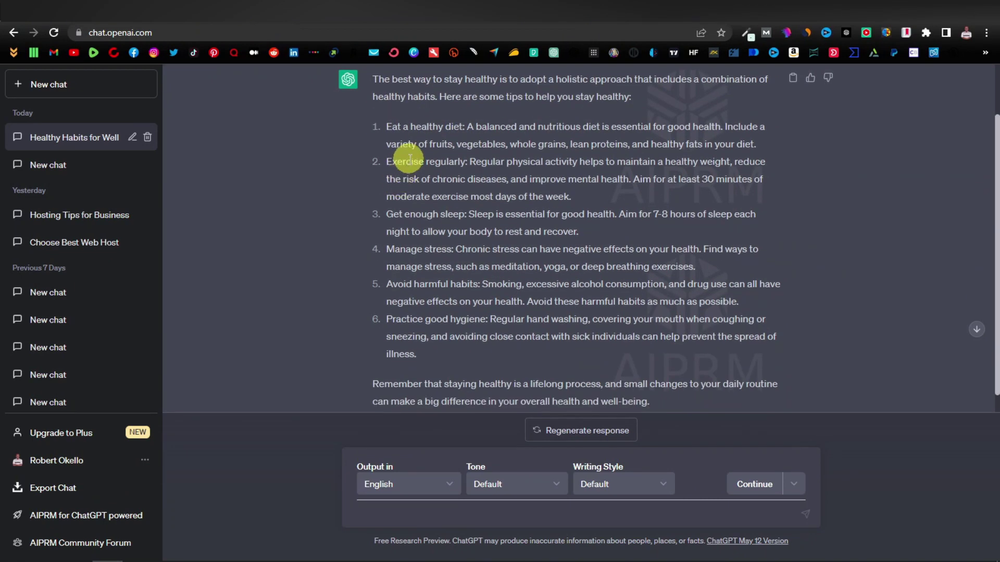
pyautogui.scroll(1, 409, 161)
pyautogui.scroll(-1, 406, 159)
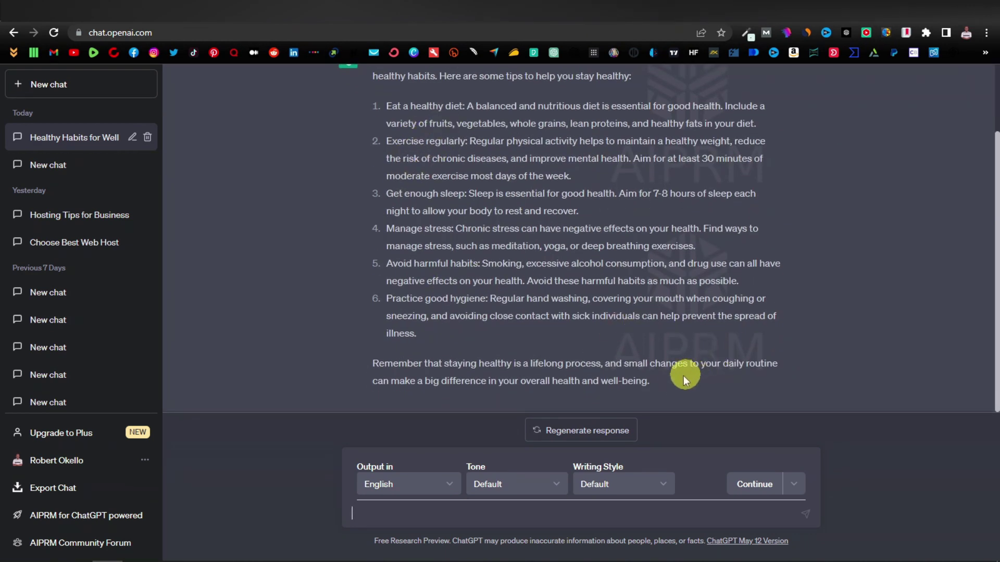
pyautogui.moveTo(665, 386); pyautogui.dragTo(368, 139)
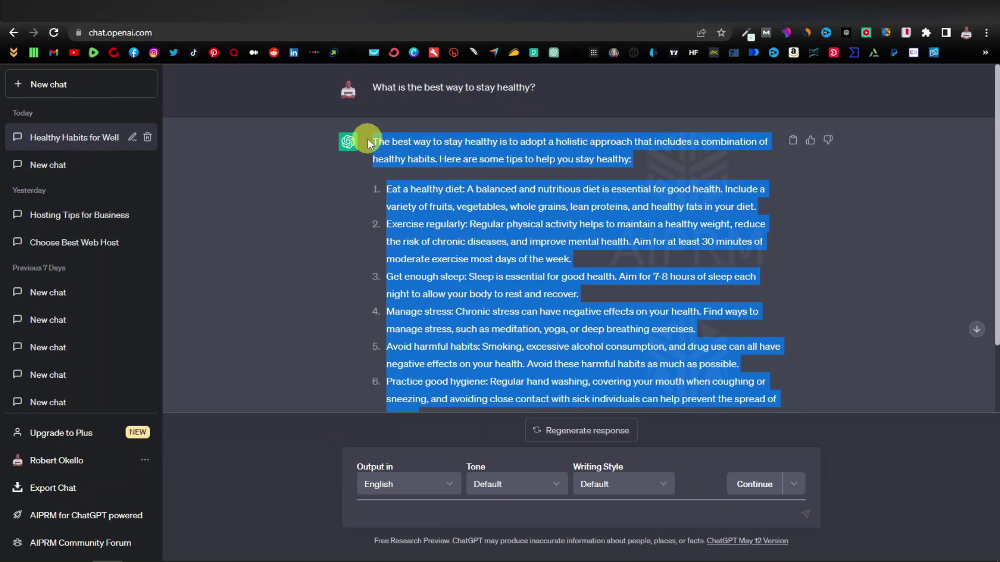
pyautogui.rightClick(420, 156)
pyautogui.click(502, 162)
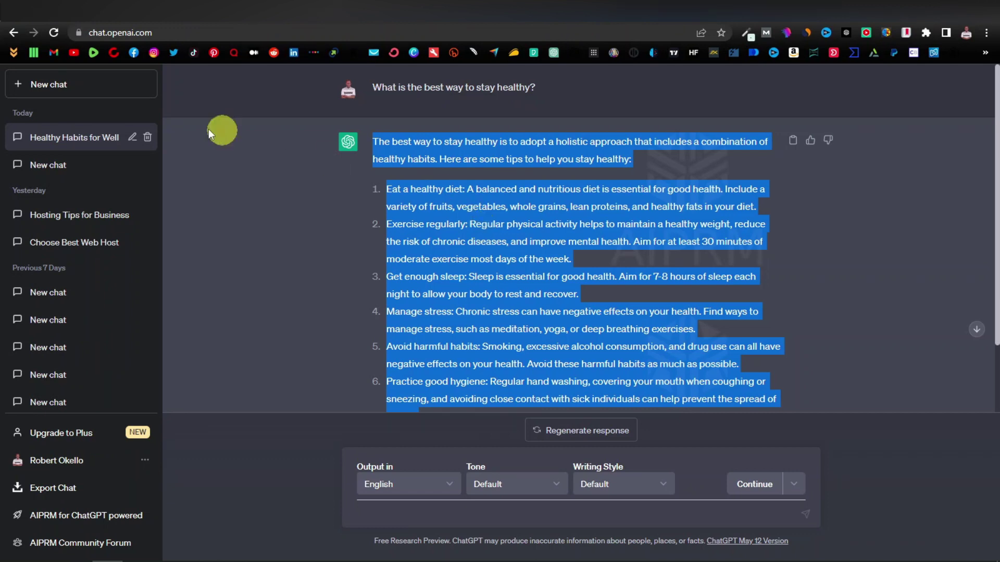
# Step: Start a new chat, search the public AIPRM prompts for "plagiarism", and select the Plagiarism Checker prompt
pyautogui.click(126, 90)
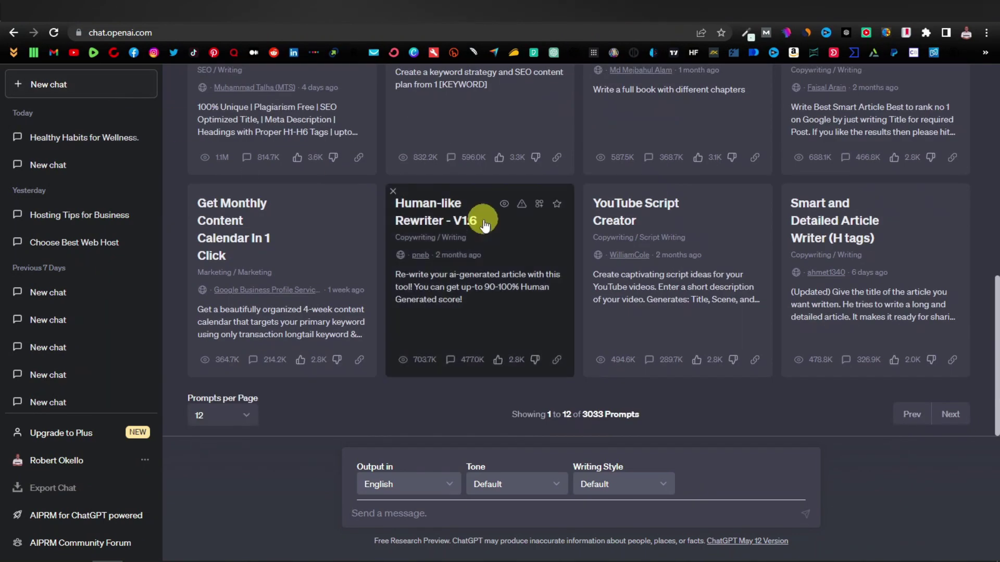
pyautogui.scroll(5, 469, 250)
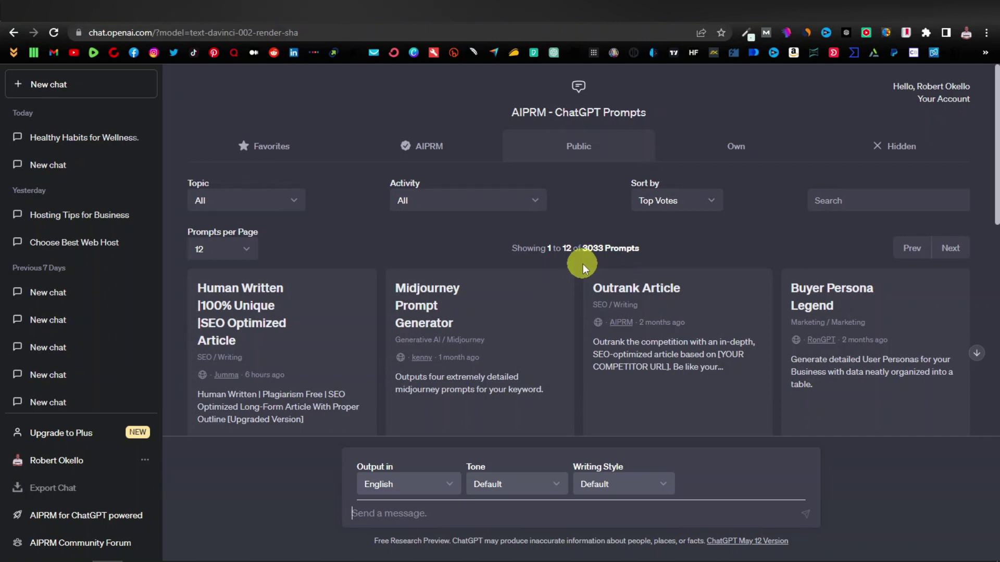
pyautogui.click(842, 200)
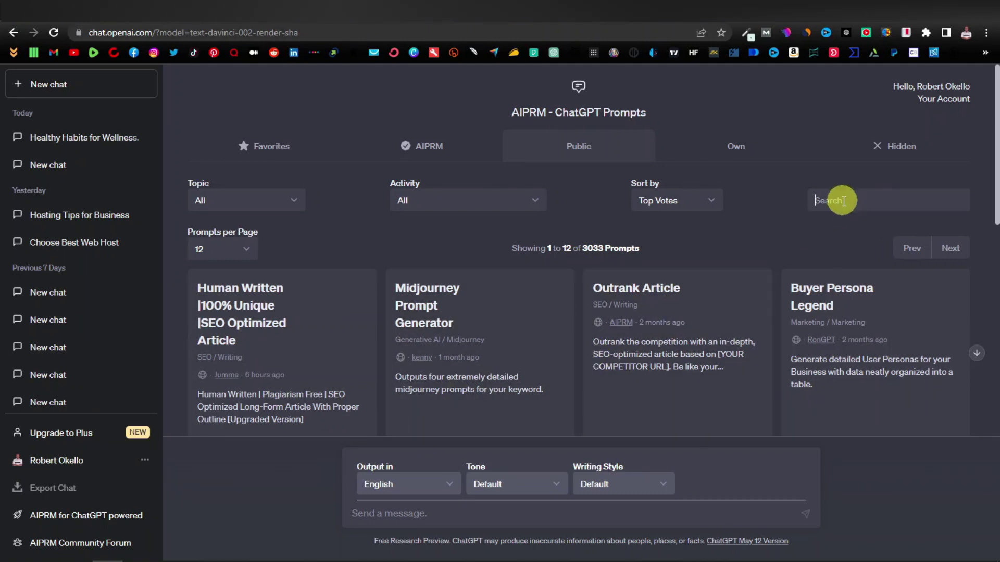
pyautogui.write('plagiarism')
pyautogui.scroll(-2, 818, 177)
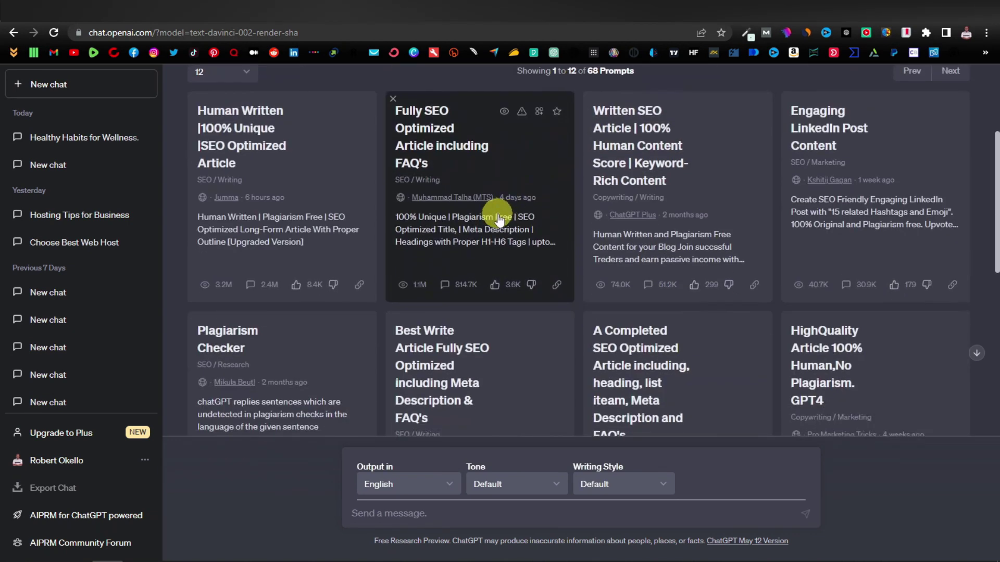
pyautogui.scroll(-2, 307, 312)
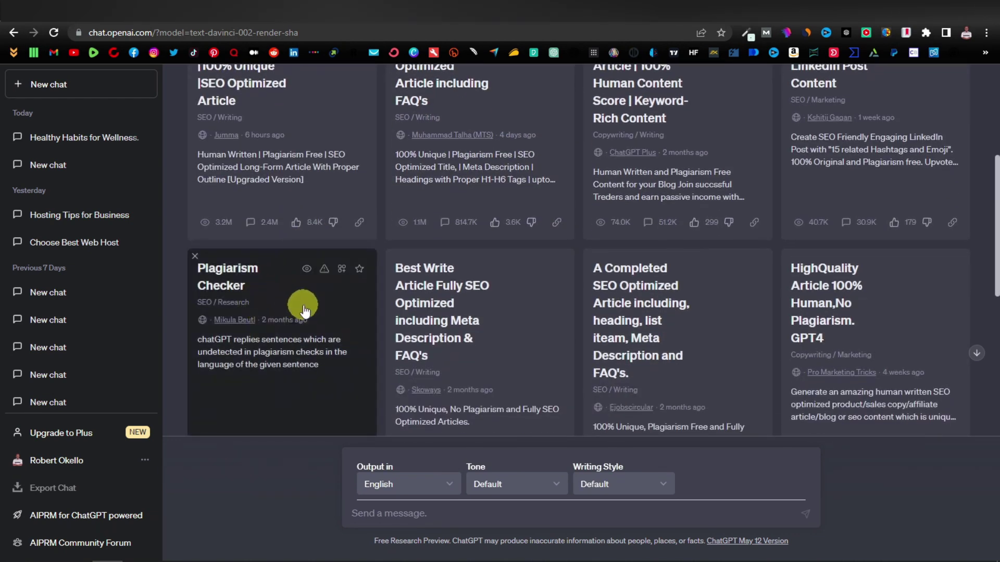
pyautogui.scroll(-1, 301, 305)
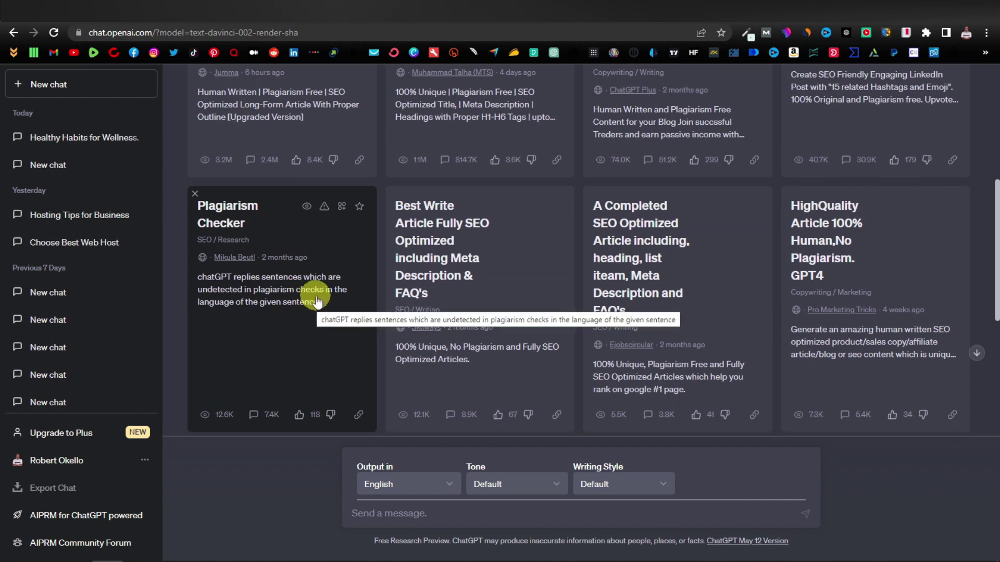
pyautogui.click(311, 307)
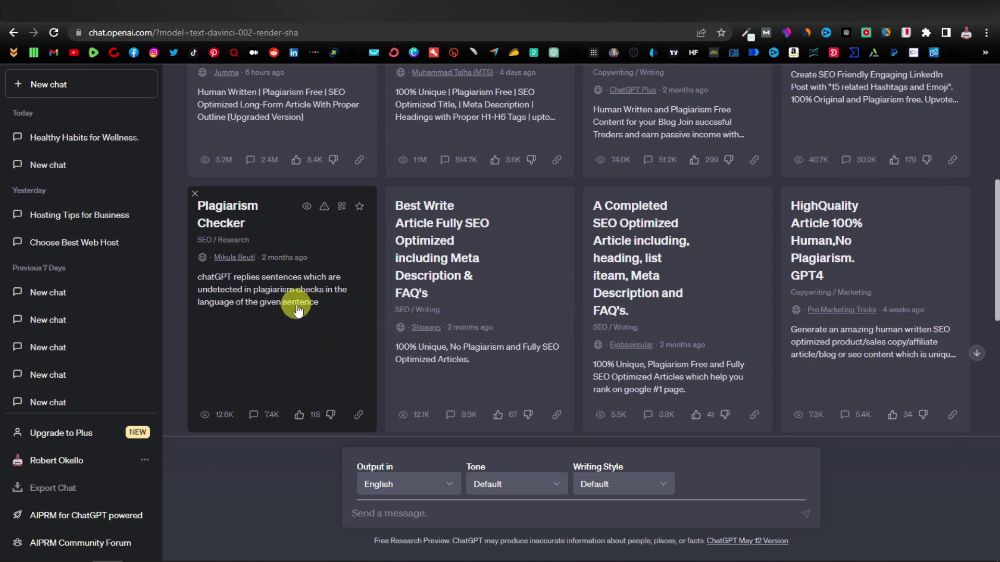
# Step: Paste the copied ChatGPT answer on staying healthy into the Plagiarism Checker prompt and submit it for checking
pyautogui.click(391, 513)
pyautogui.rightClick(391, 513)
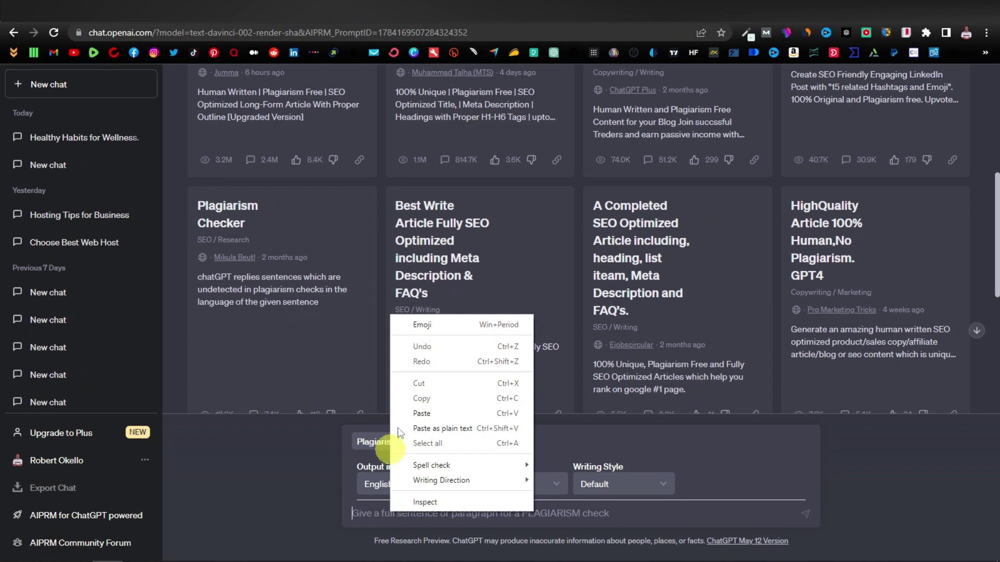
pyautogui.click(449, 416)
pyautogui.press('Return')
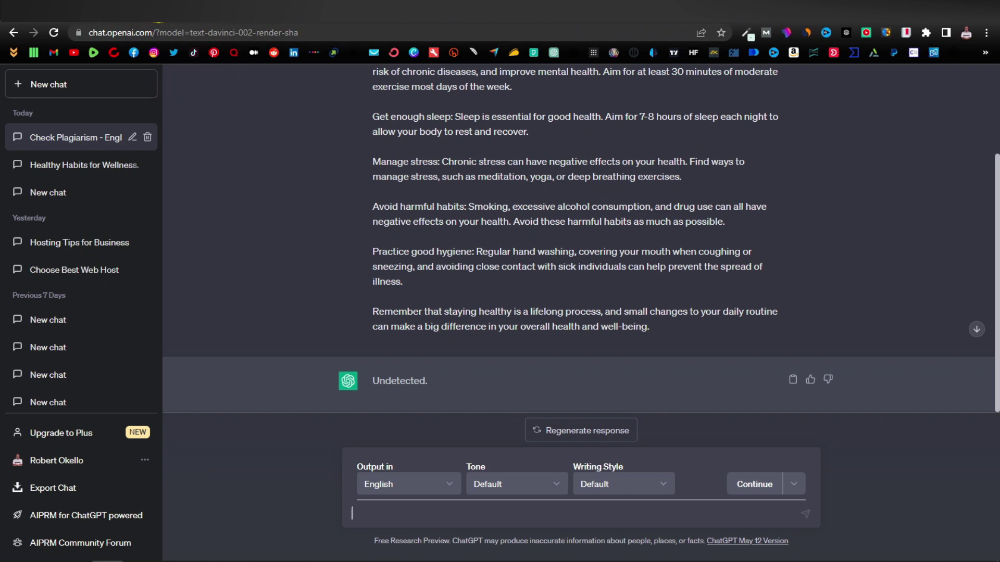
# Step: Switch to Quora, open the draft answer to "What is the best way to stay healthy?" and delete its existing text and link preview
pyautogui.click(468, 11)
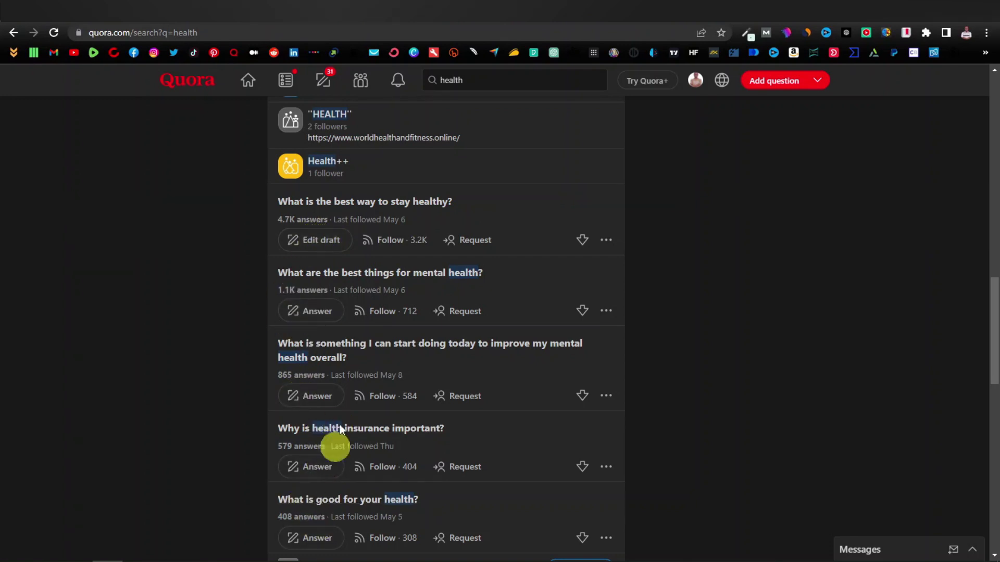
pyautogui.click(323, 240)
pyautogui.moveTo(341, 323); pyautogui.dragTo(272, 195)
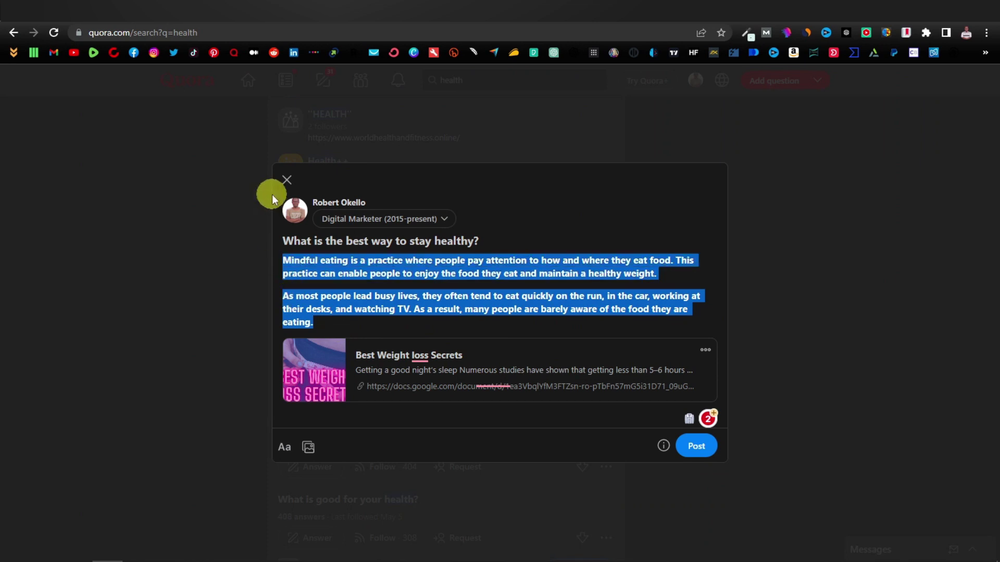
pyautogui.press('BackSpace')
pyautogui.press('Delete')
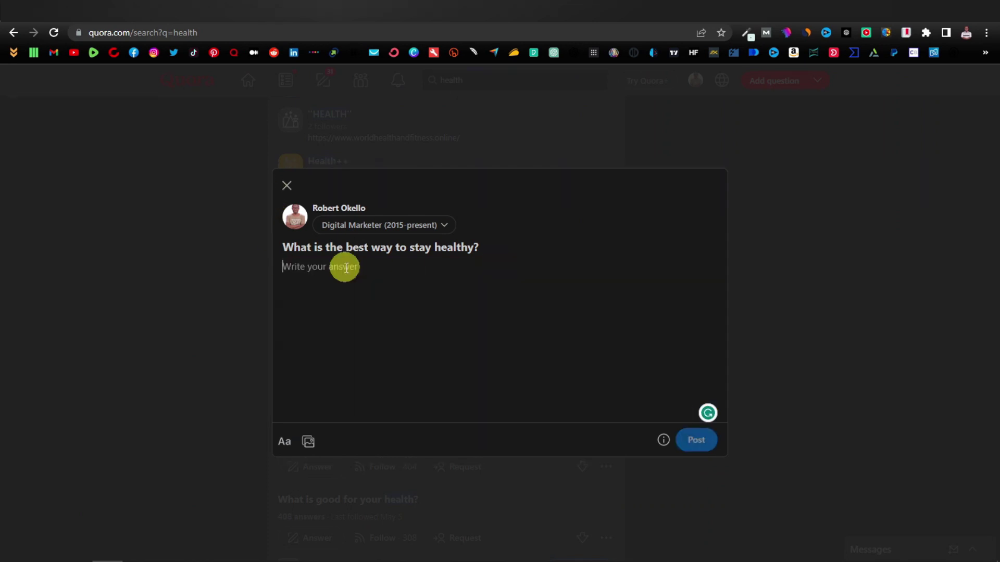
# Step: Paste the copied ChatGPT answer under "What is the best way to stay healthy?", post it, and look over the published answer
pyautogui.rightClick(307, 265)
pyautogui.click(427, 364)
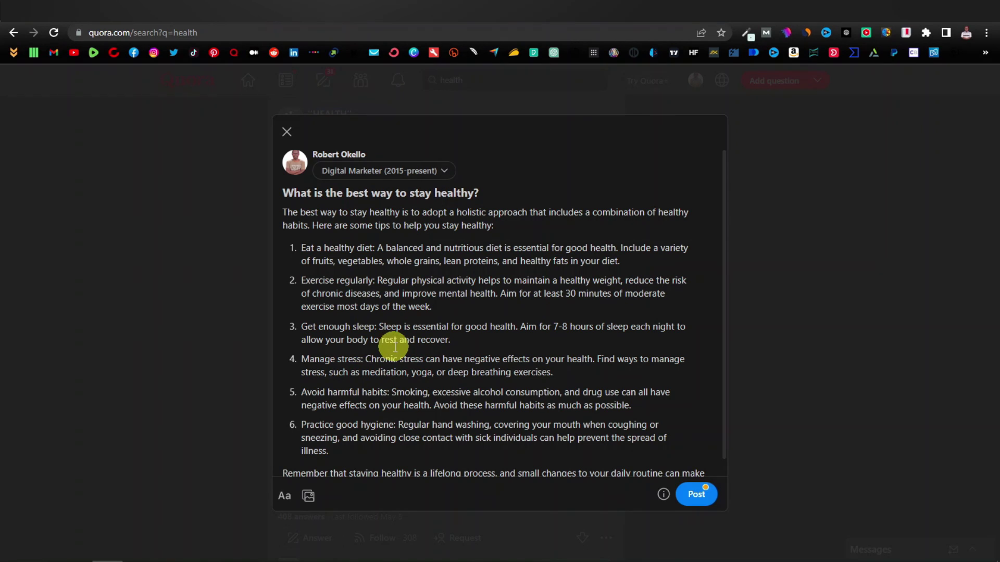
pyautogui.scroll(-1, 394, 346)
pyautogui.click(698, 493)
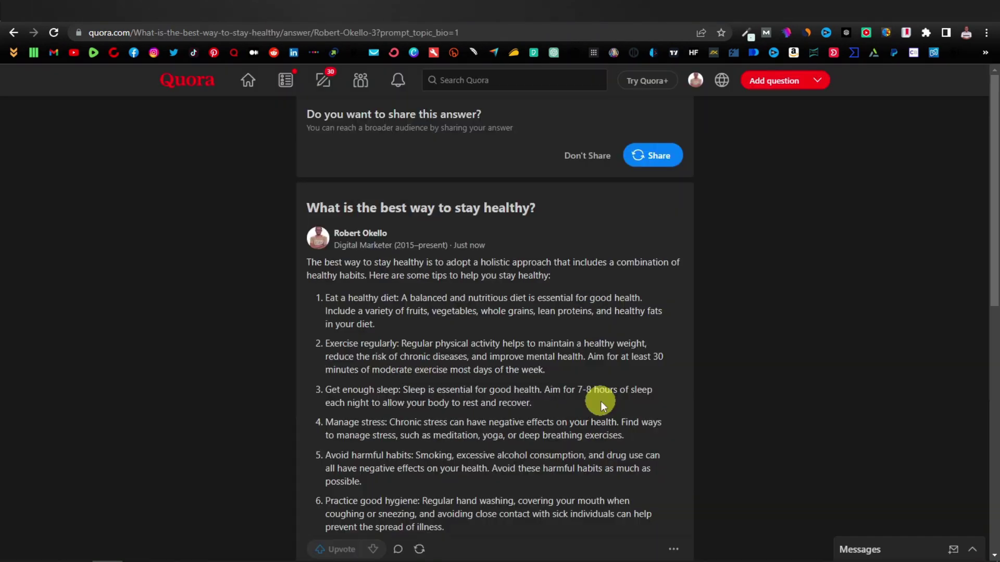
pyautogui.scroll(-1, 526, 271)
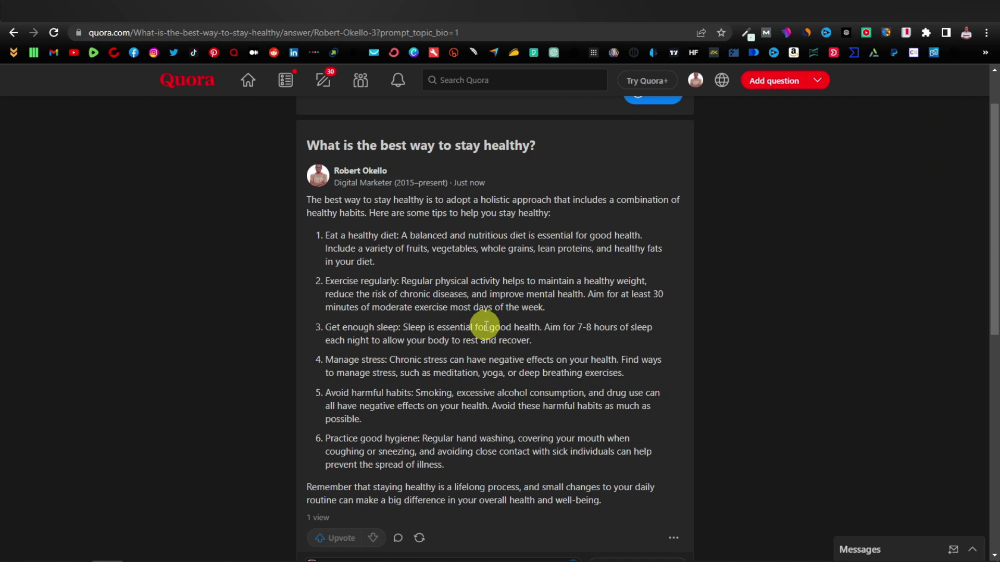
pyautogui.scroll(-2, 486, 327)
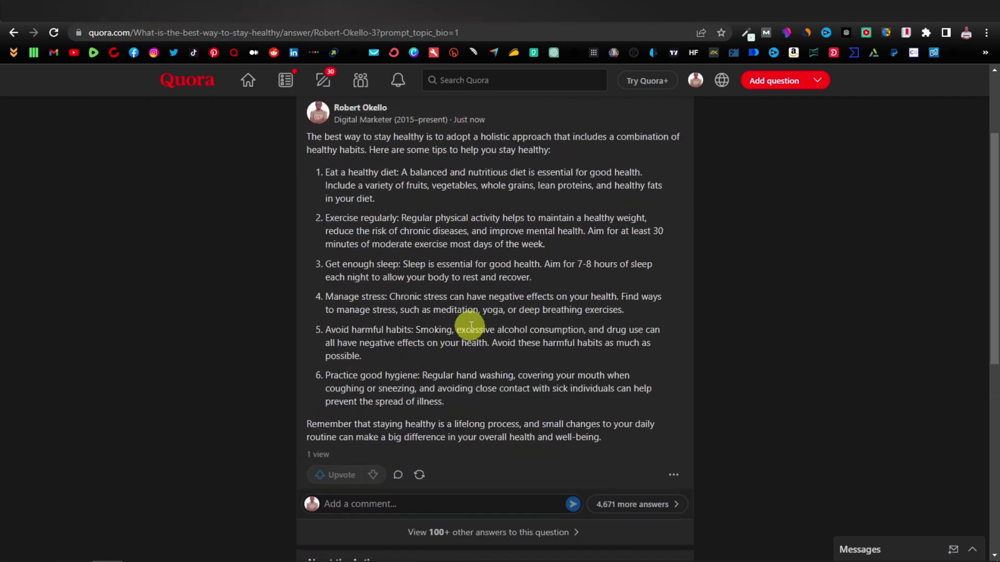
pyautogui.scroll(3, 463, 326)
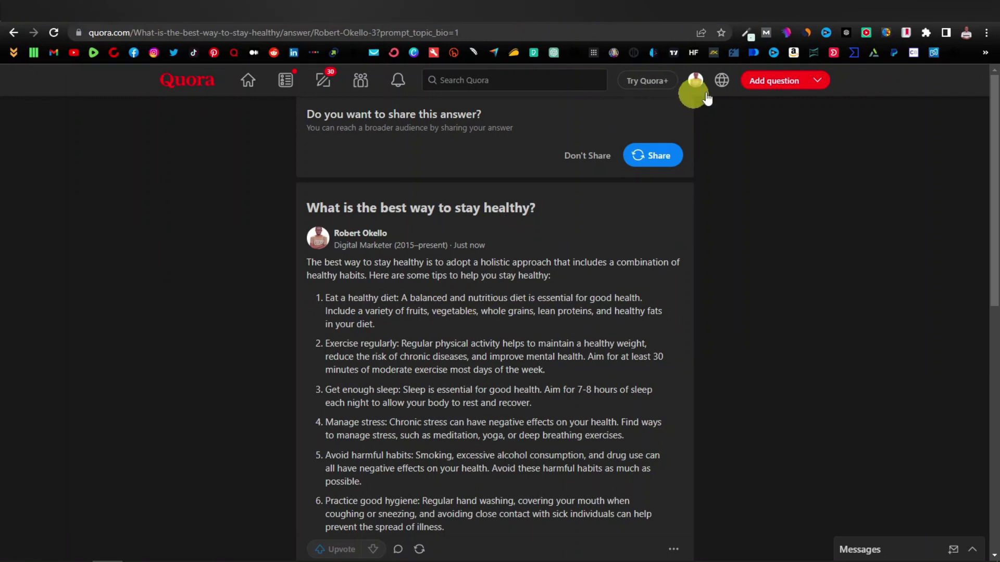
# Step: Open Quora's Ads Manager and proceed with "Traffic campaign", keeping the Traffic objective, US$ 25.00 daily maximum budget and immediate start
pyautogui.click(695, 81)
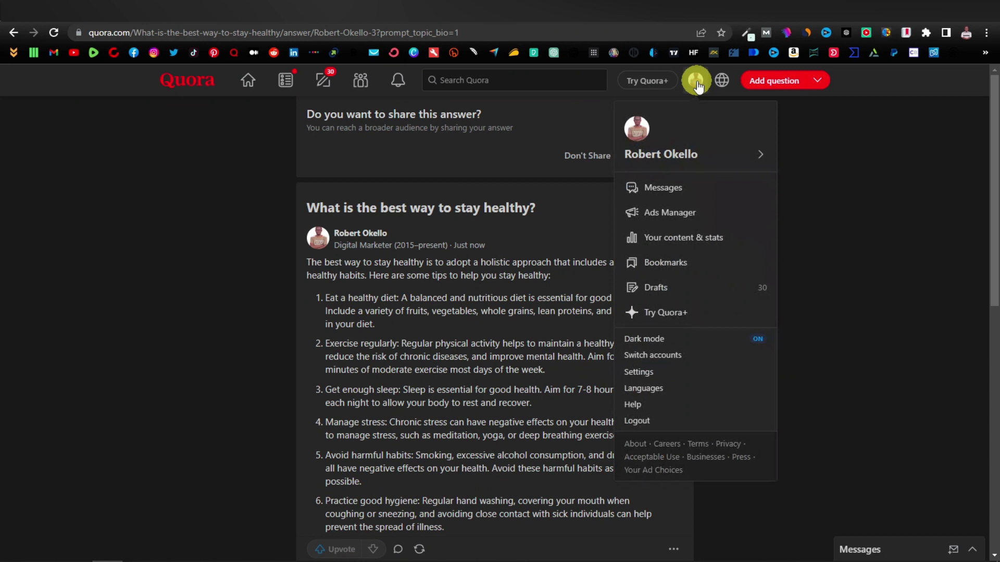
pyautogui.click(668, 213)
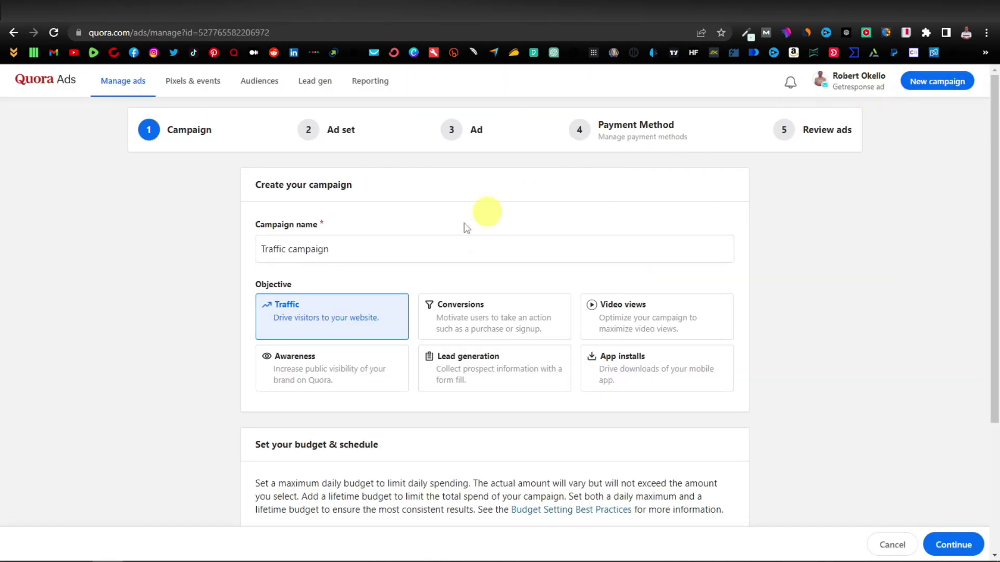
pyautogui.click(267, 247)
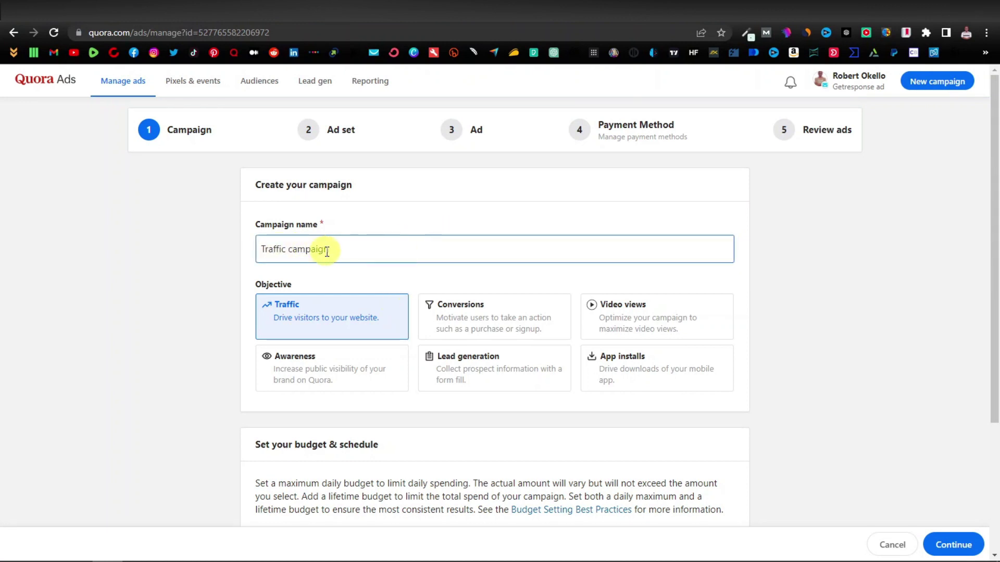
pyautogui.scroll(-3, 307, 245)
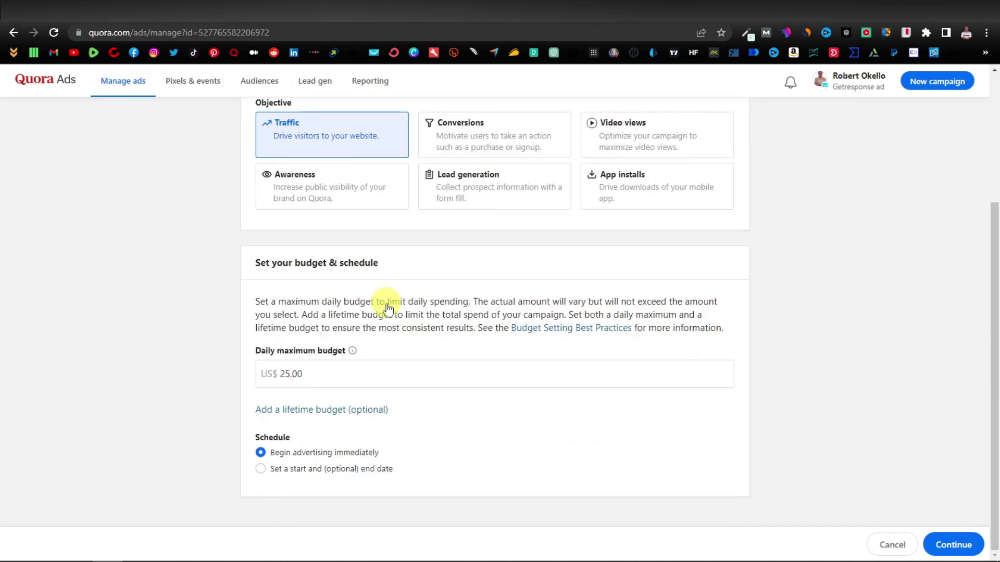
pyautogui.click(949, 546)
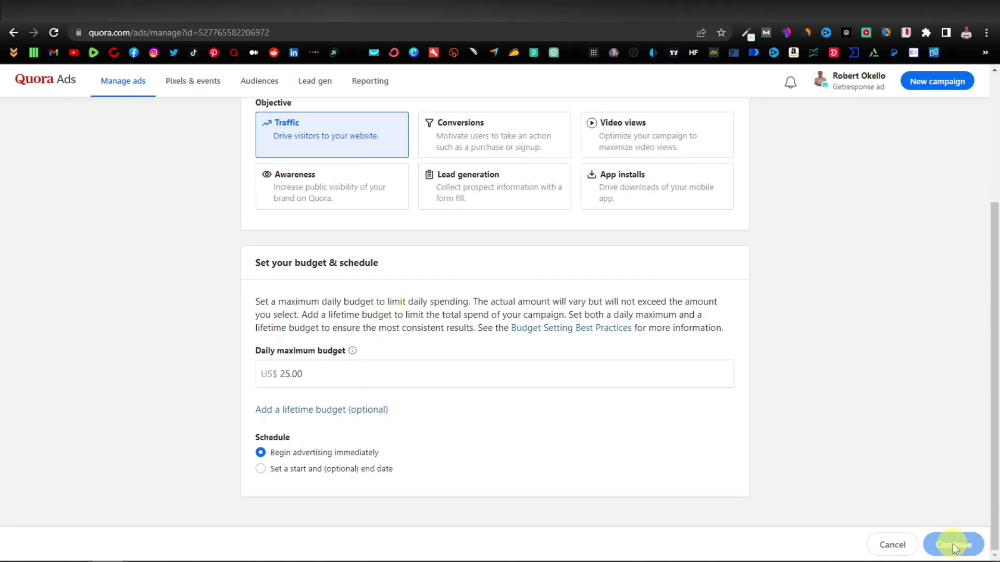
# Step: Set the ad set's contextual targeting to Questions and bulk-search for questions to target with the keyword "health"
pyautogui.click(208, 251)
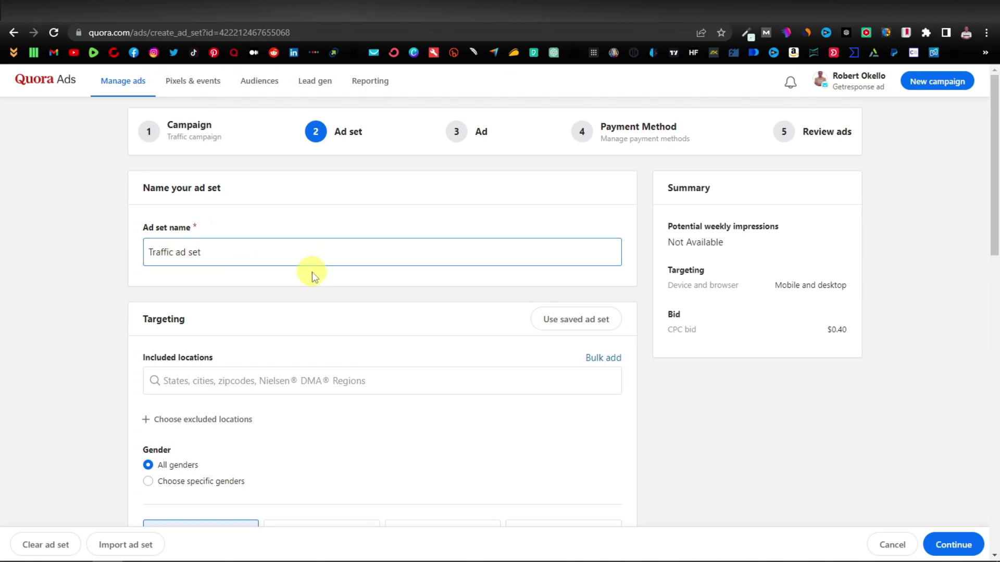
pyautogui.scroll(-5, 312, 272)
pyautogui.scroll(-1, 311, 272)
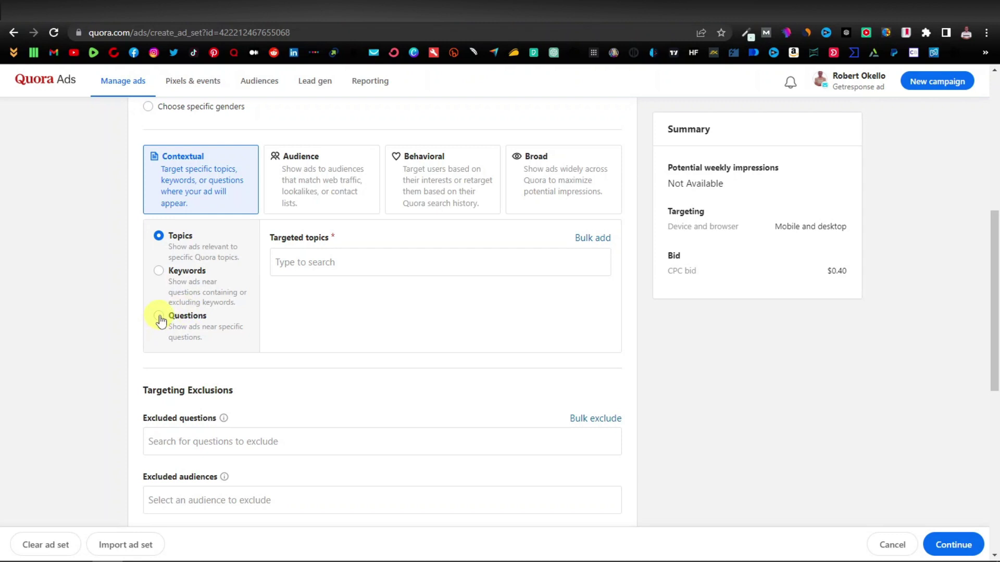
pyautogui.click(159, 316)
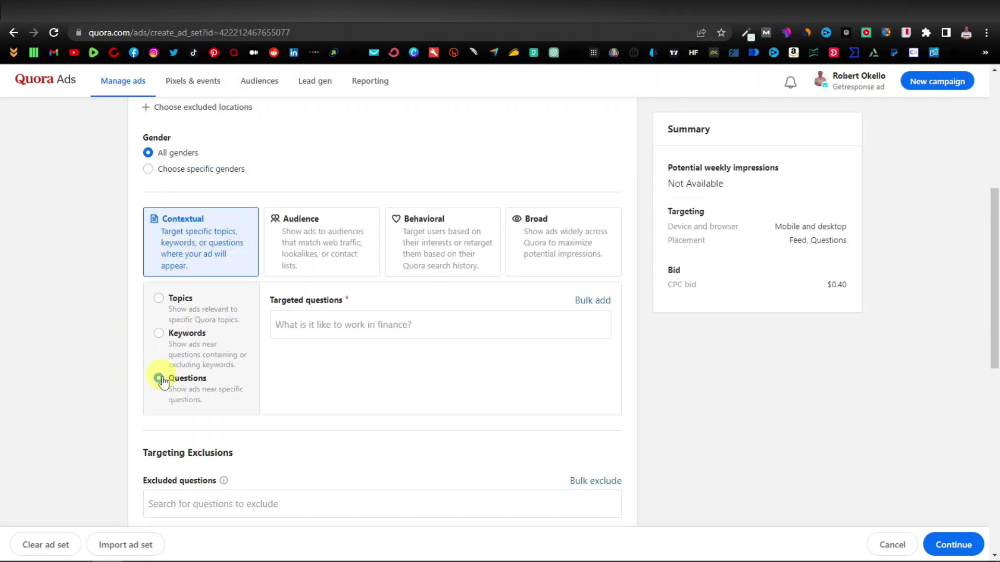
pyautogui.click(592, 302)
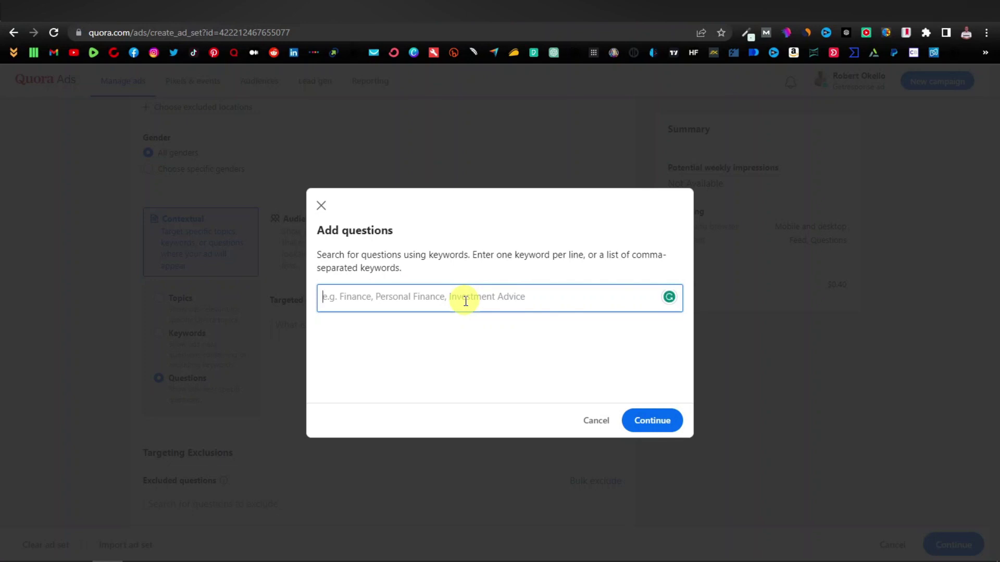
pyautogui.write('health')
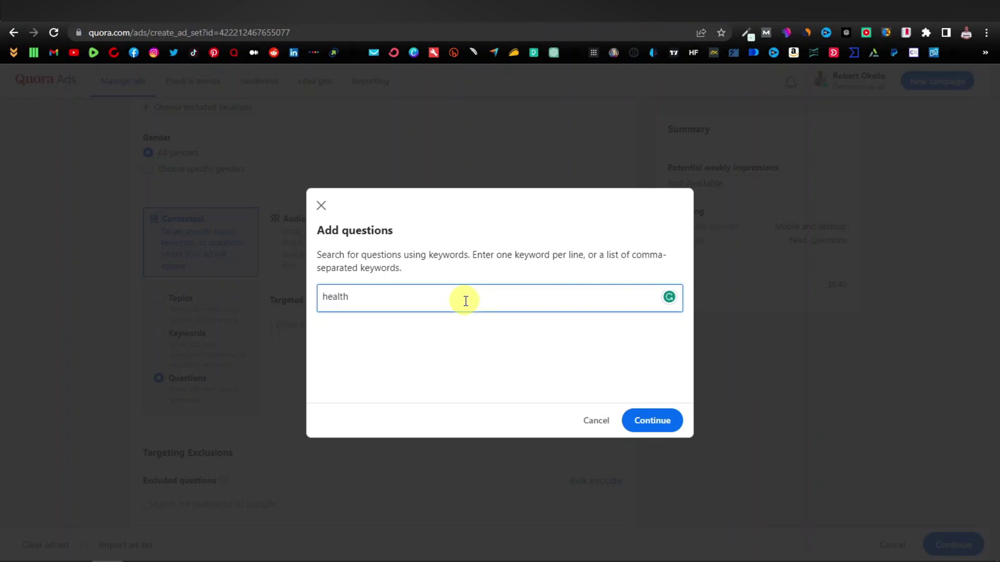
pyautogui.click(650, 419)
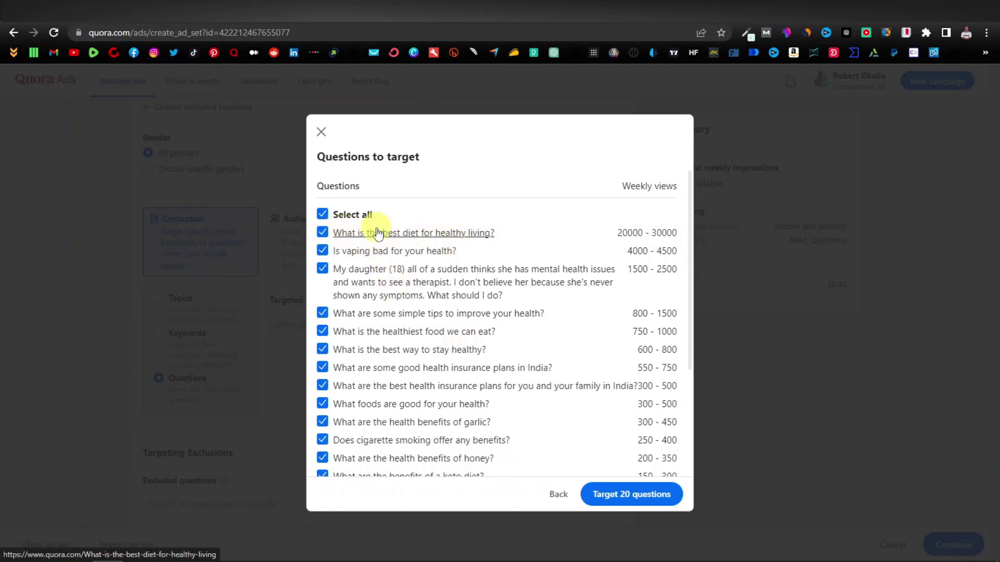
# Step: Copy the text of the question "What is the best diet for healthy living?" from the list of questions to target
pyautogui.moveTo(508, 233); pyautogui.dragTo(338, 235)
pyautogui.rightClick(433, 233)
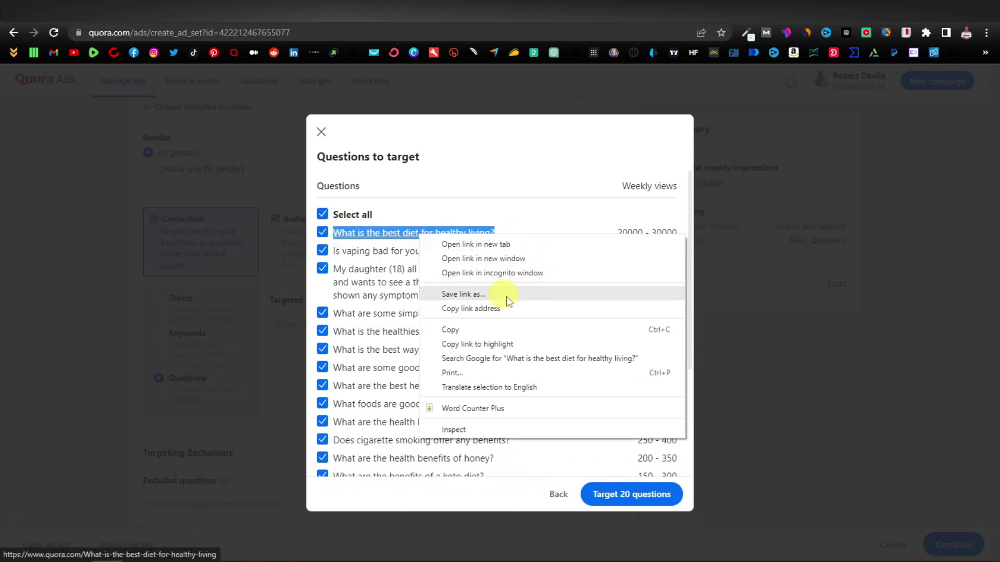
pyautogui.click(453, 329)
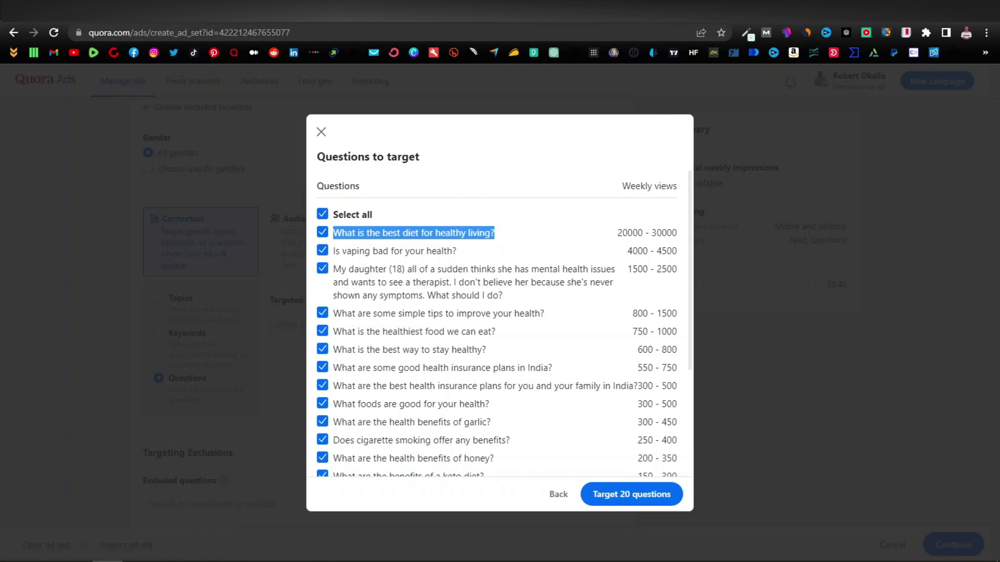
# Step: Switch to ChatGPT, start a new chat, and clear "plagiarism" from the AIPRM public prompt search
pyautogui.hotkey('ctrl', 'Tab')
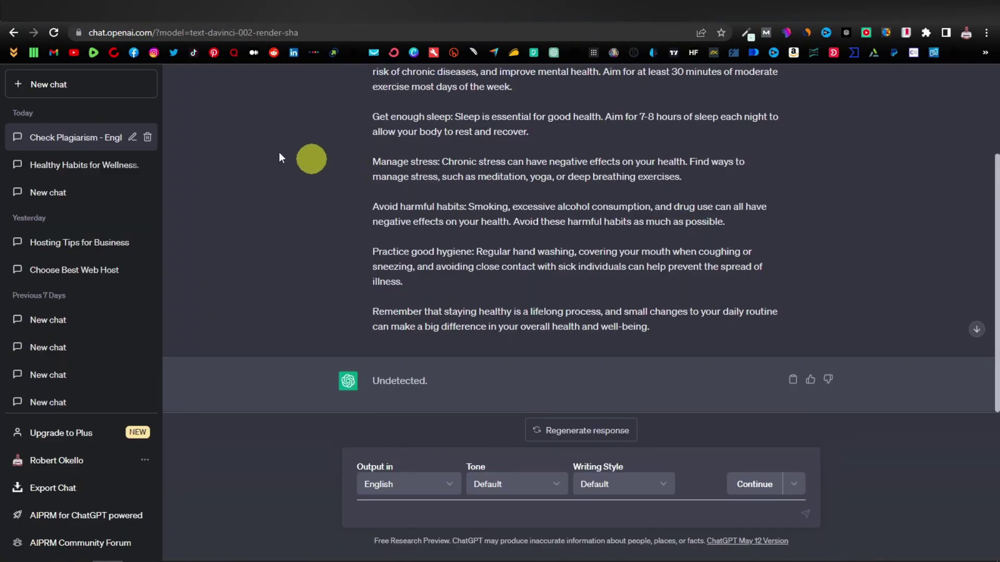
pyautogui.click(83, 85)
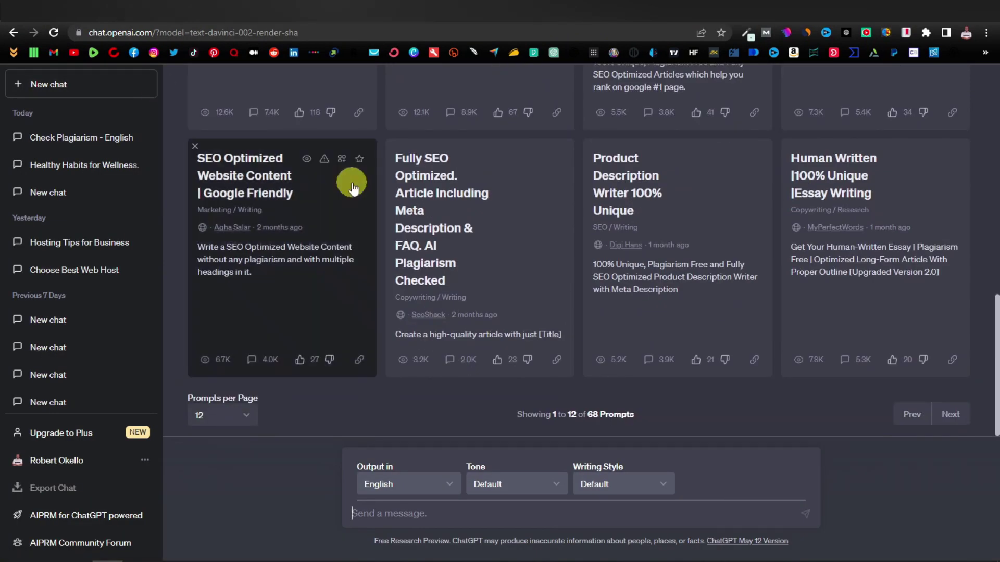
pyautogui.scroll(5, 580, 192)
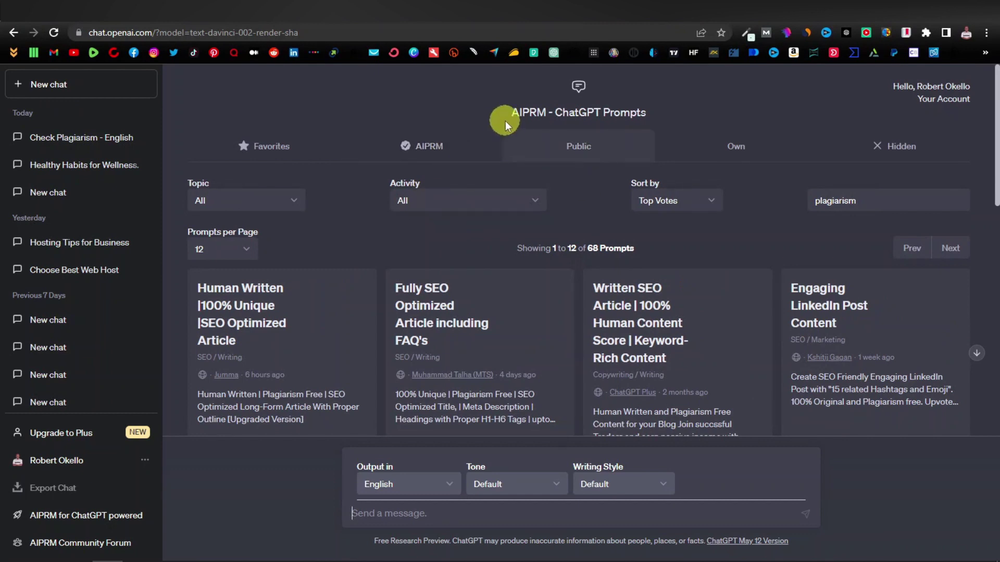
pyautogui.doubleClick(839, 201)
pyautogui.press('BackSpace')
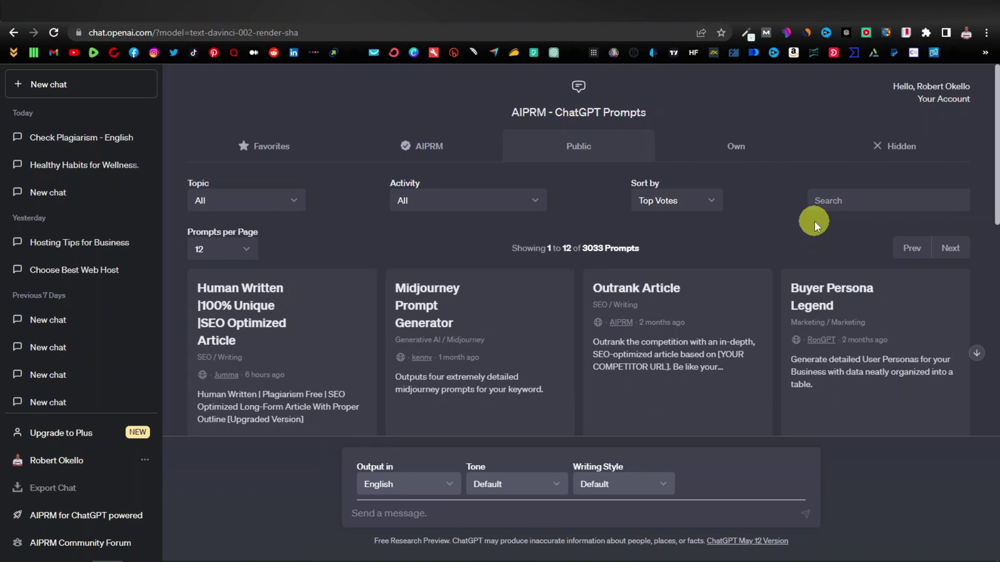
# Step: Select the "Write Best Smart Article Best to rank no 1 on Google" prompt and submit "What is the best diet for healthy living?" as the article title
pyautogui.scroll(-5, 814, 221)
pyautogui.scroll(-1, 807, 229)
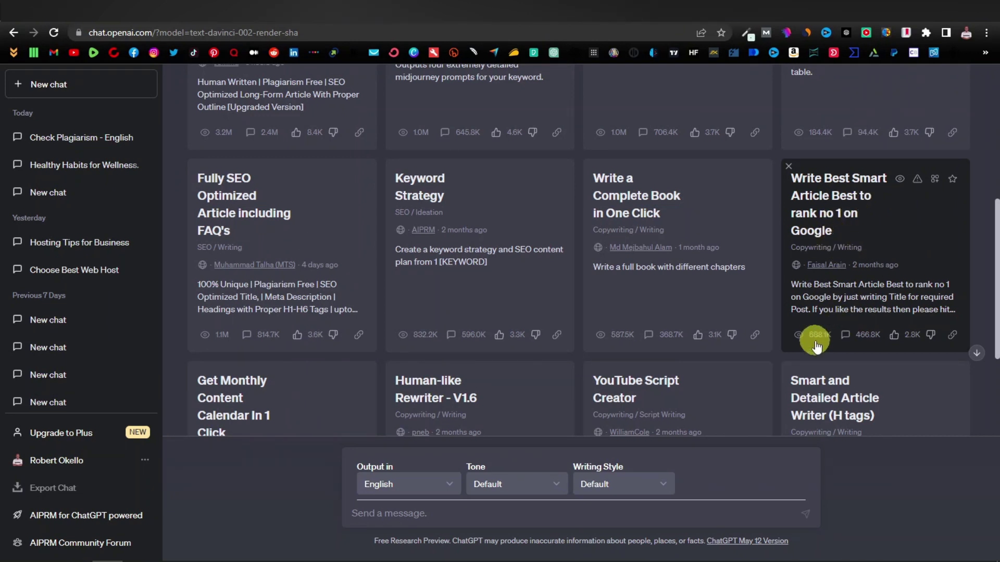
pyautogui.moveTo(821, 342)
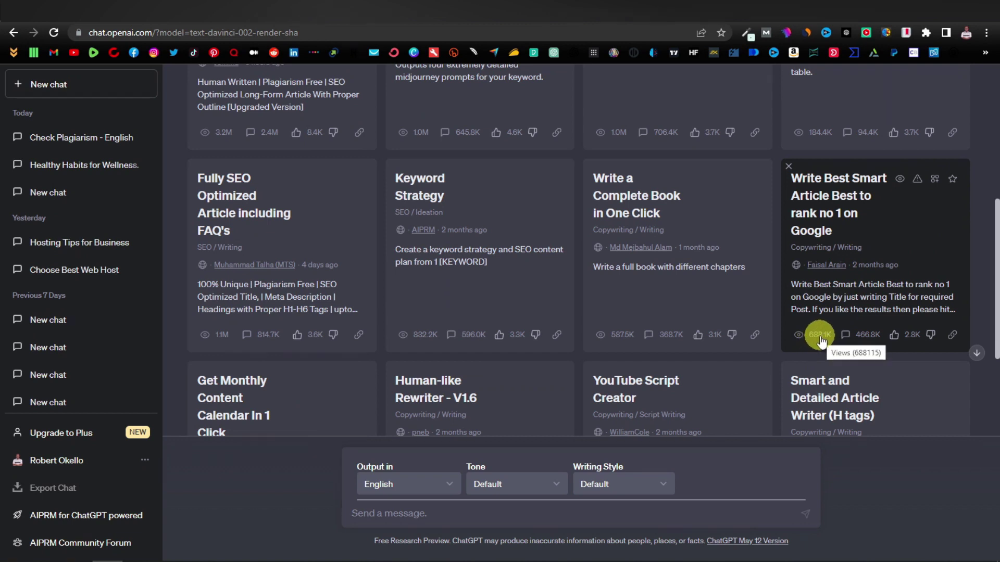
pyautogui.click(892, 234)
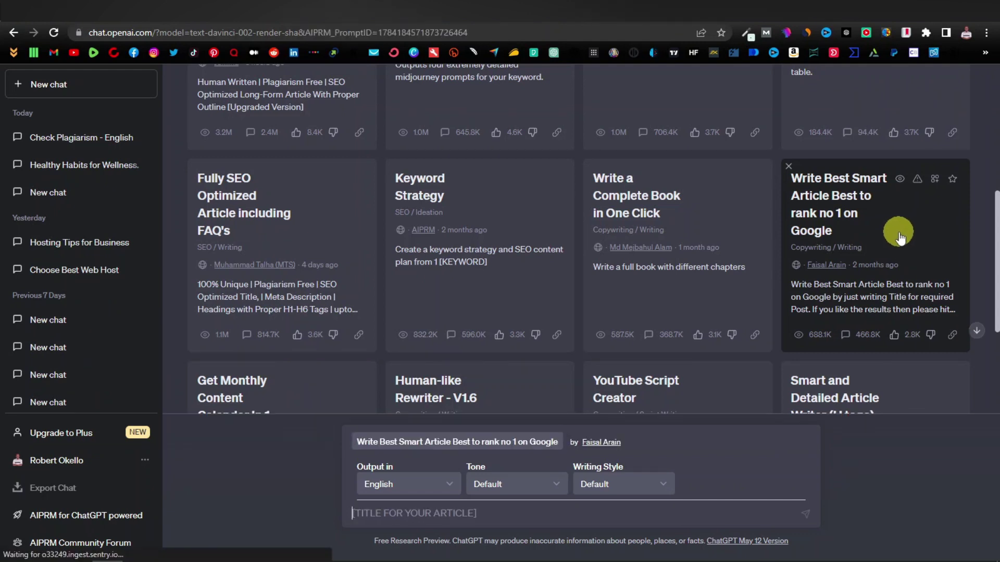
pyautogui.rightClick(374, 514)
pyautogui.click(417, 416)
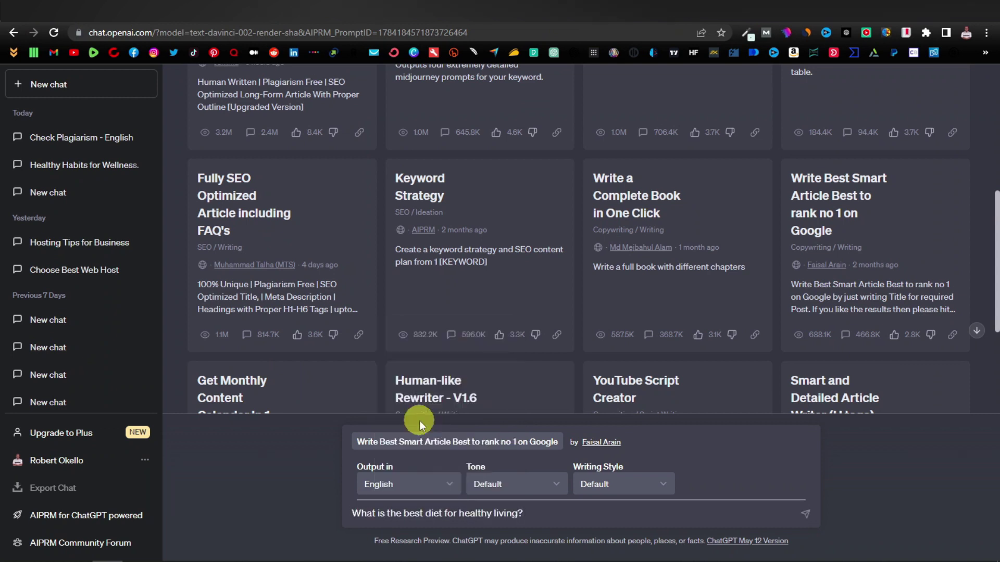
pyautogui.press('Return')
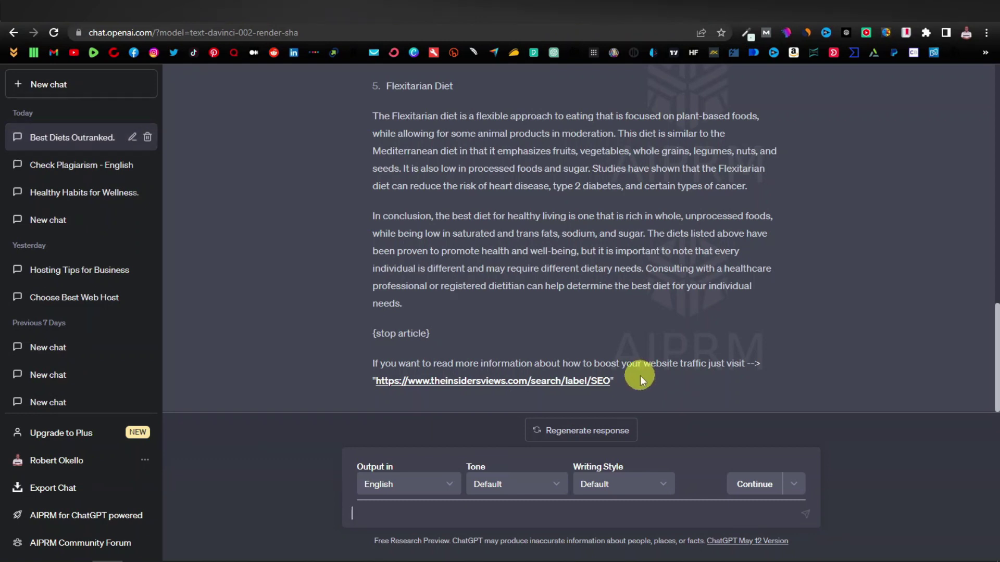
# Step: Read through the generated article on the best diet for healthy living, from its introduction to the closing link
pyautogui.scroll(20, 632, 379)
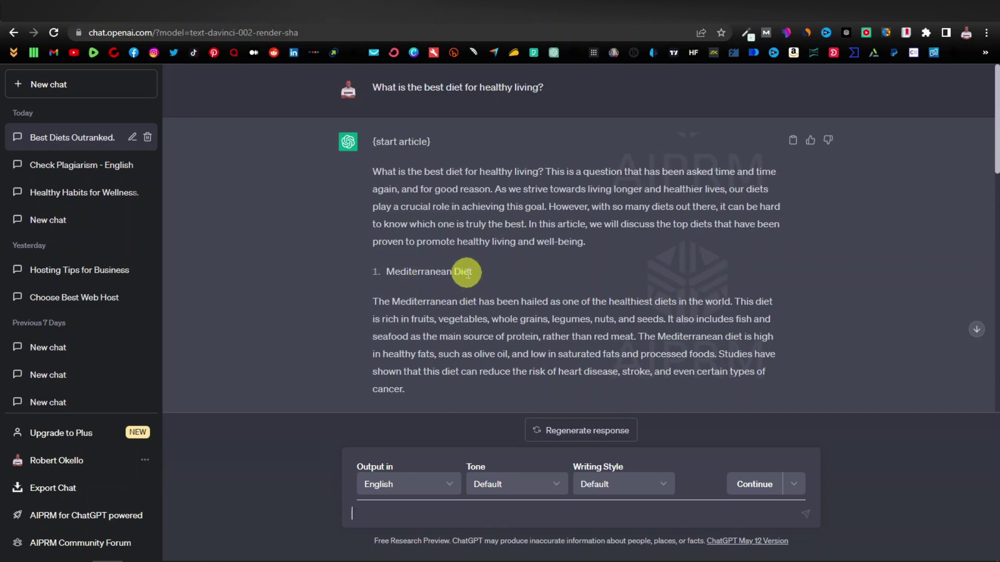
pyautogui.scroll(-3, 467, 272)
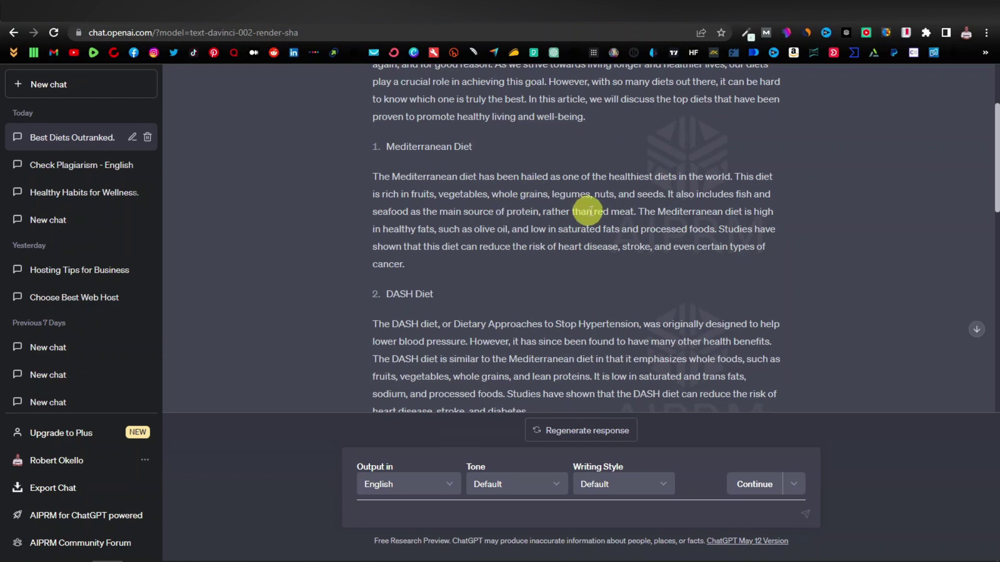
pyautogui.scroll(-1, 451, 154)
pyautogui.scroll(-1, 451, 154)
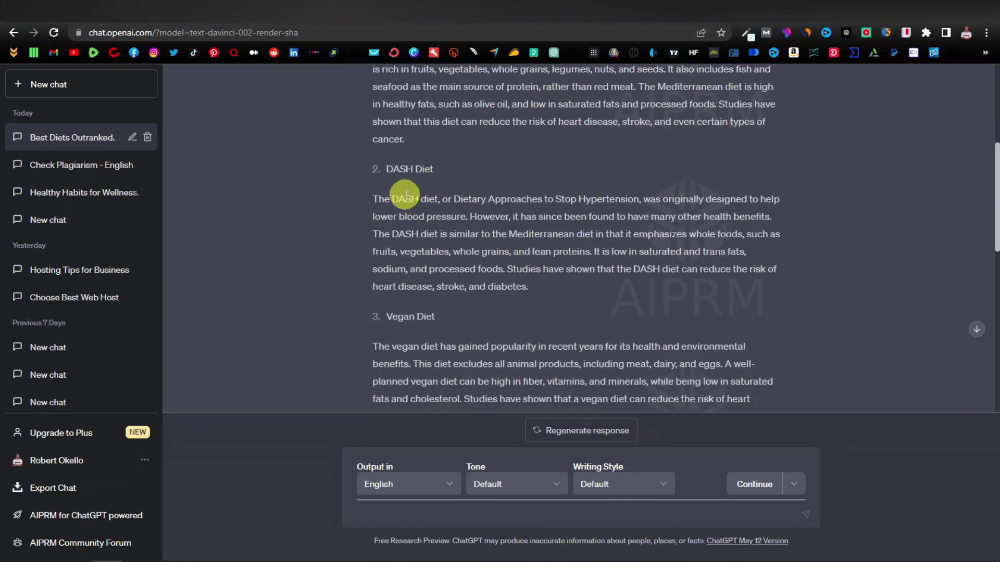
pyautogui.scroll(-1, 409, 196)
pyautogui.scroll(-5, 460, 255)
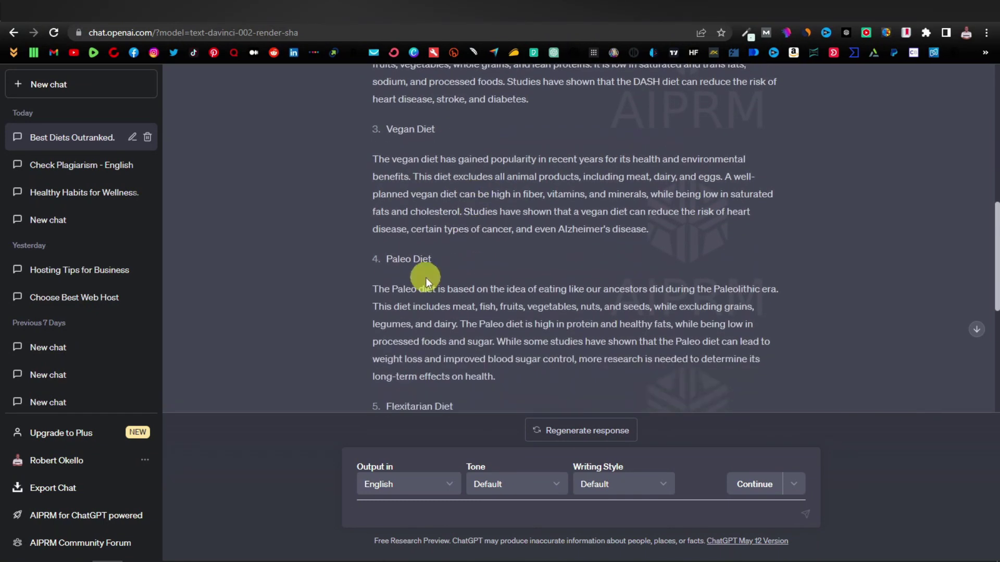
pyautogui.scroll(-1, 419, 243)
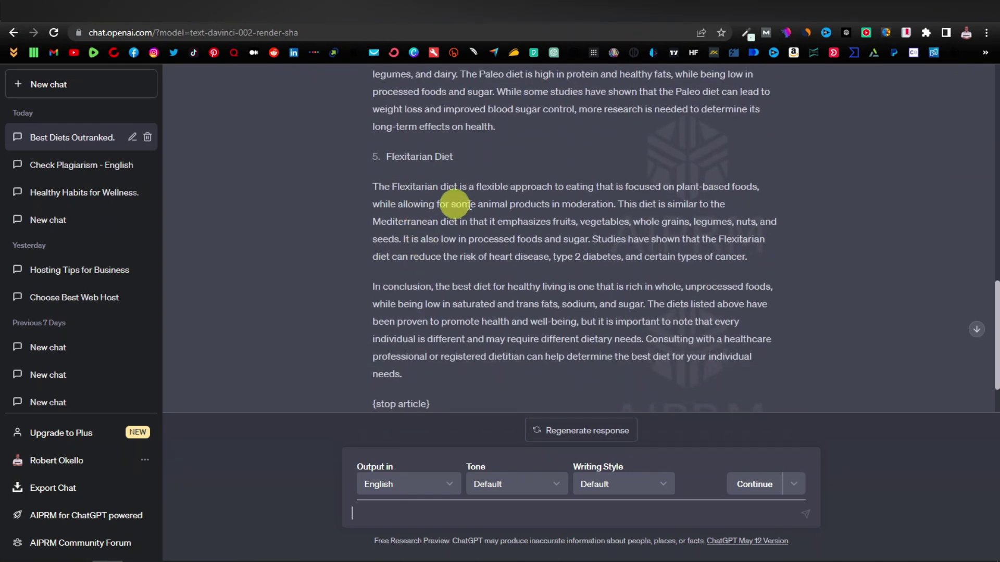
pyautogui.scroll(-1, 464, 208)
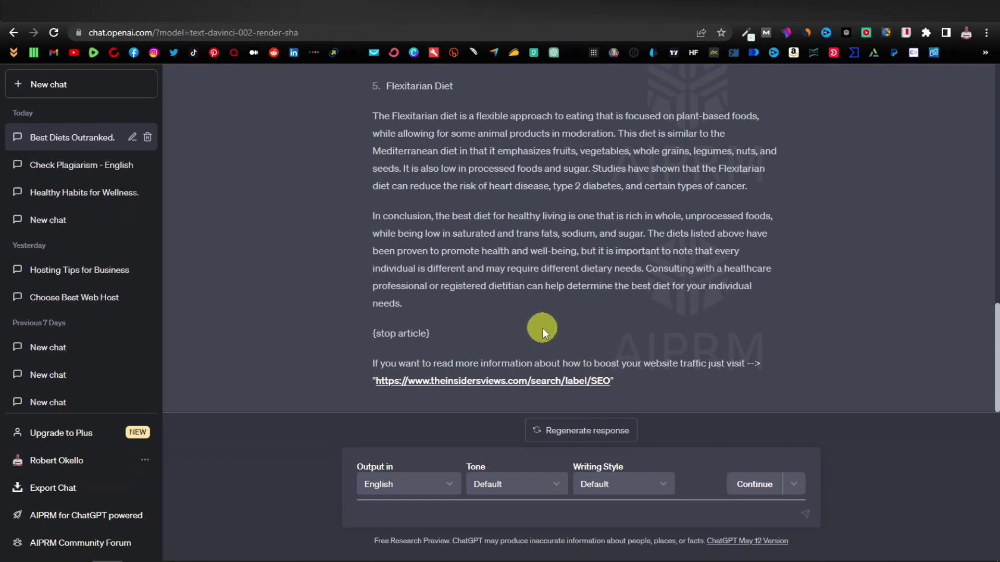
pyautogui.scroll(20, 542, 328)
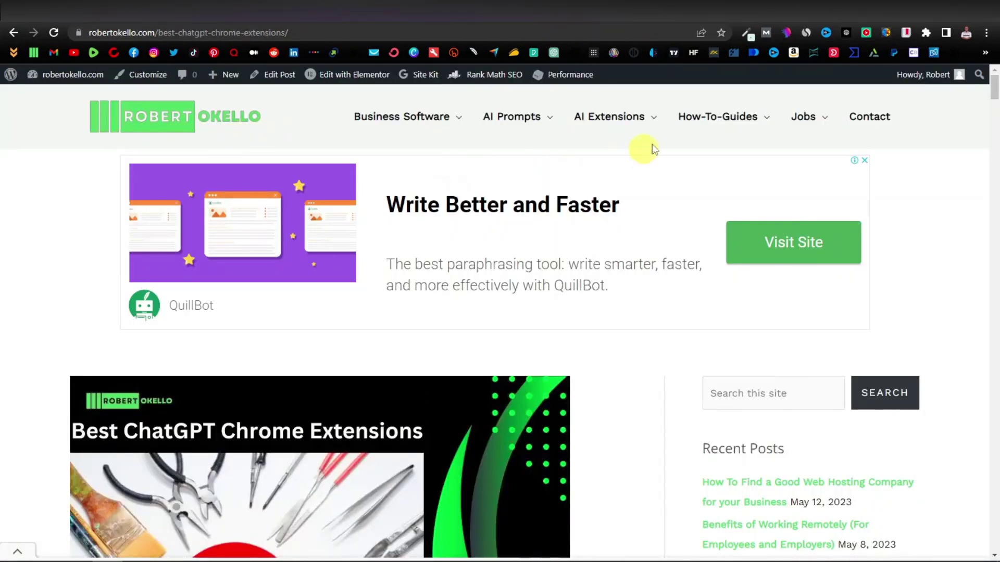
# Step: Find AIPRM for ChatGPT in the blog article "10+ Best ChatGPT Chrome Extensions" and open its extension download link
pyautogui.moveTo(591, 127)
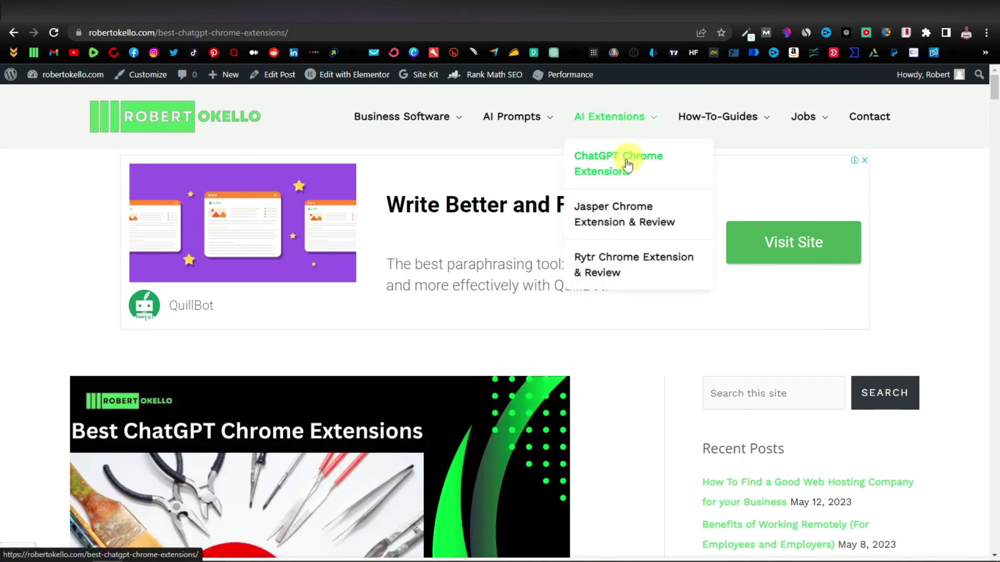
pyautogui.scroll(-10, 618, 368)
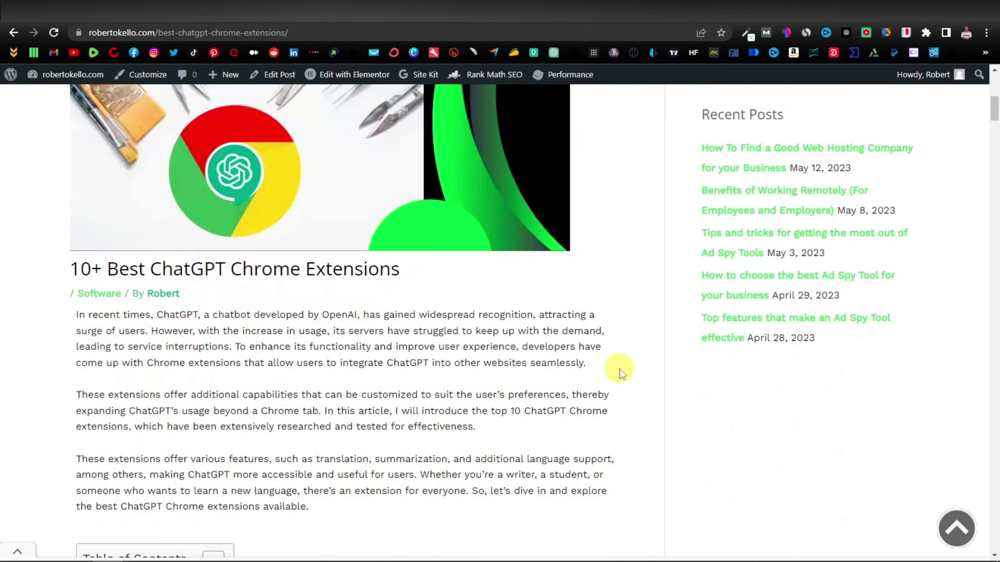
pyautogui.scroll(-12, 621, 373)
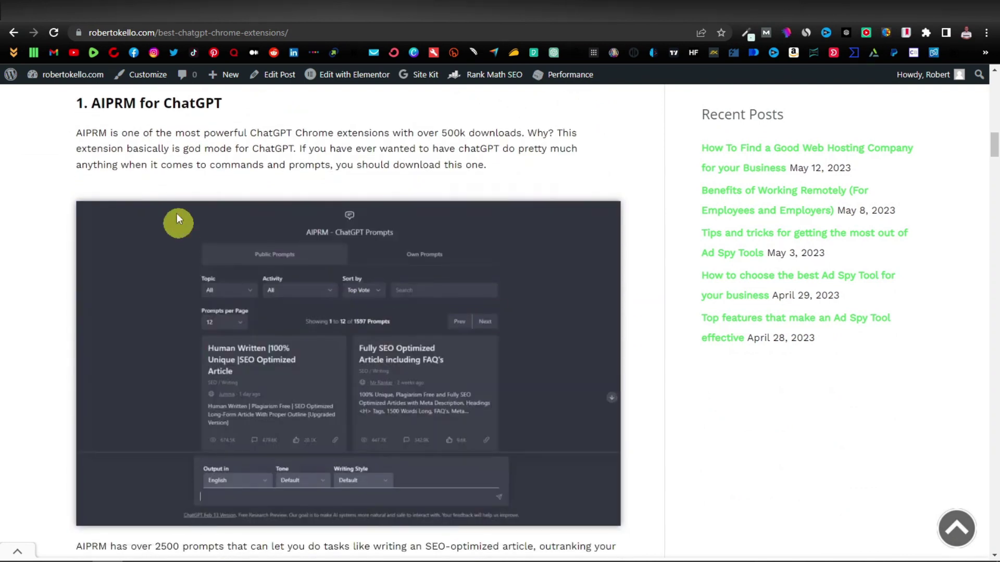
pyautogui.scroll(-6, 224, 185)
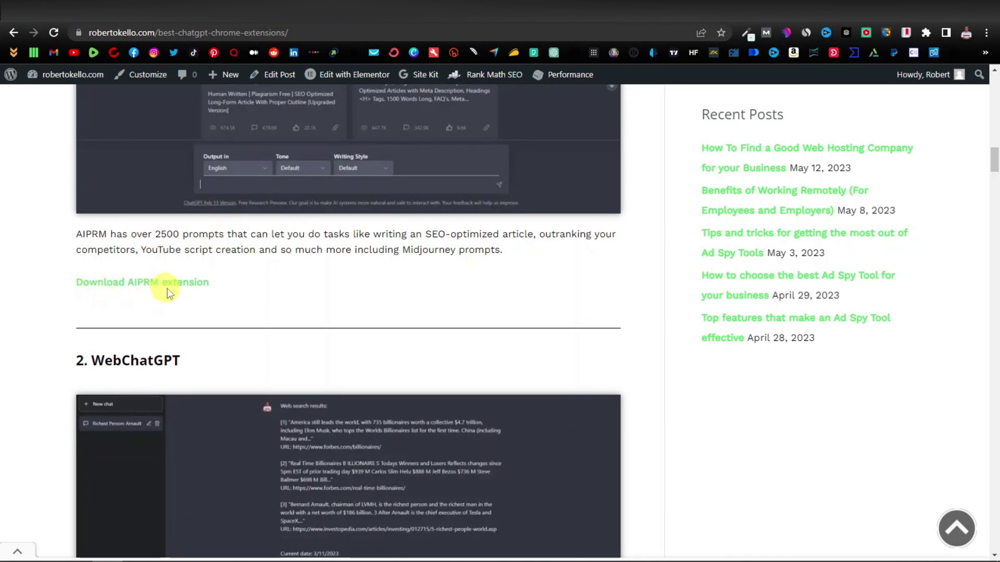
pyautogui.click(162, 286)
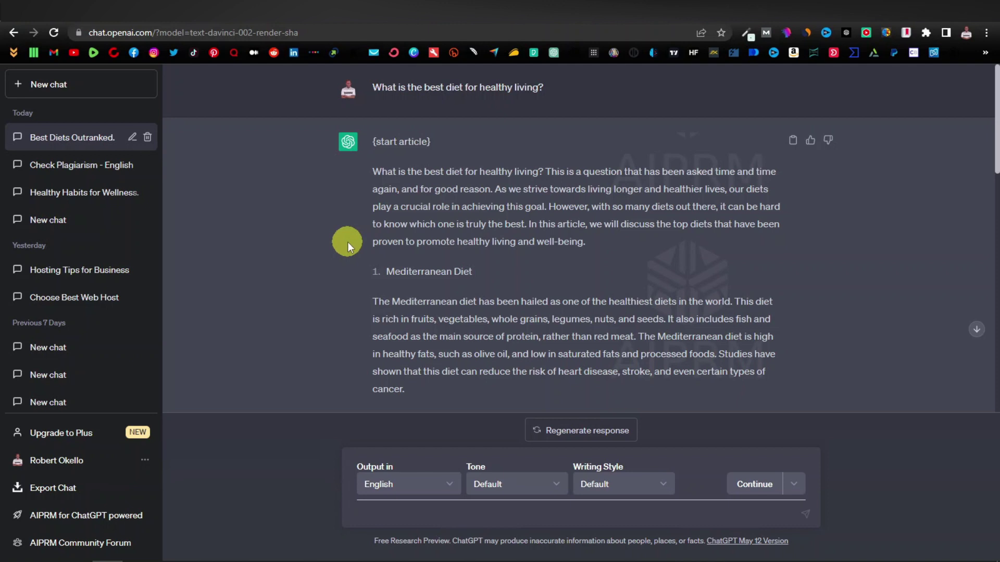
# Step: Copy the ChatGPT article from its introduction through the conclusion, leaving out the start and stop markers and the promotional link
pyautogui.moveTo(375, 172); pyautogui.dragTo(509, 305)
pyautogui.rightClick(458, 263)
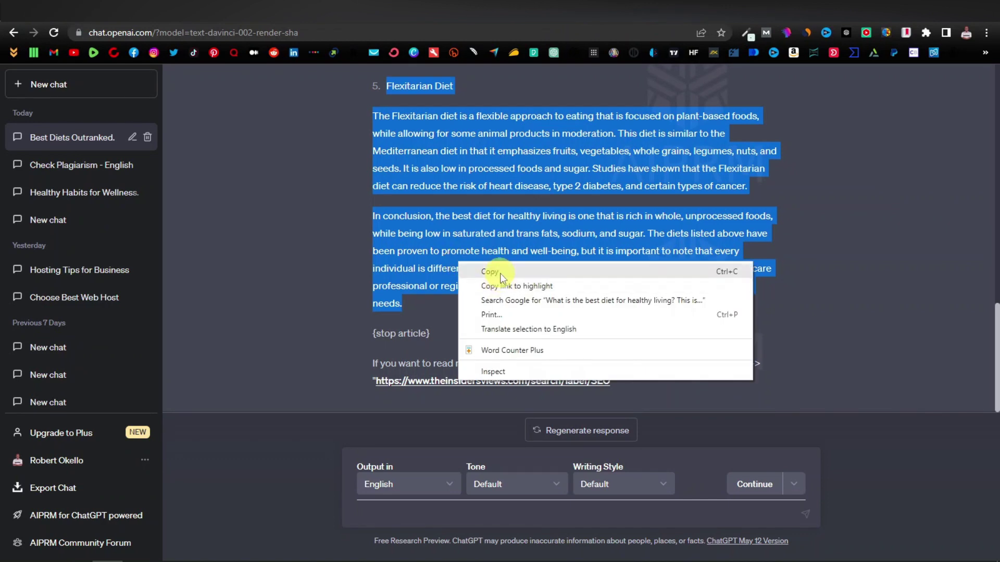
pyautogui.click(500, 273)
pyautogui.scroll(15, 521, 261)
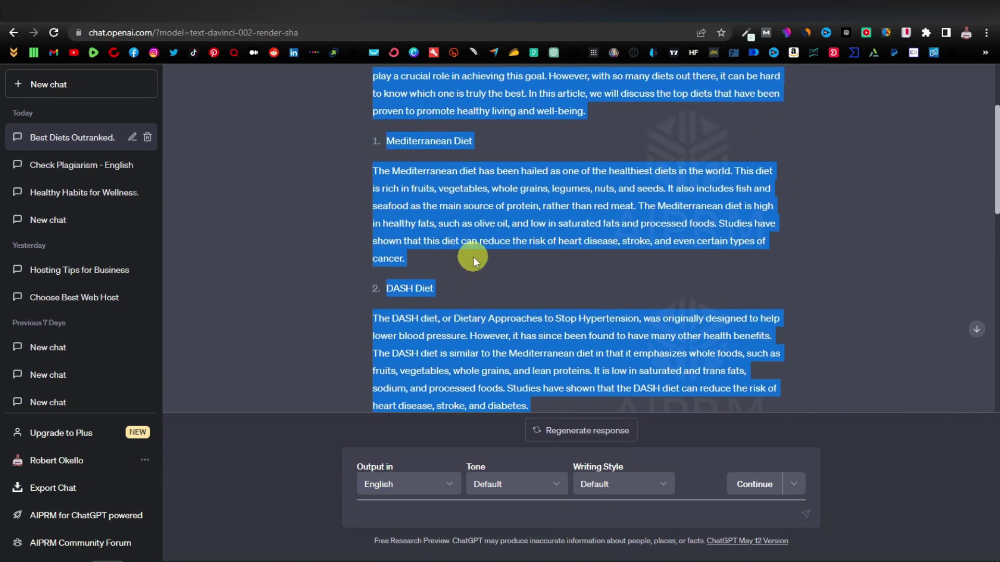
pyautogui.scroll(3, 473, 257)
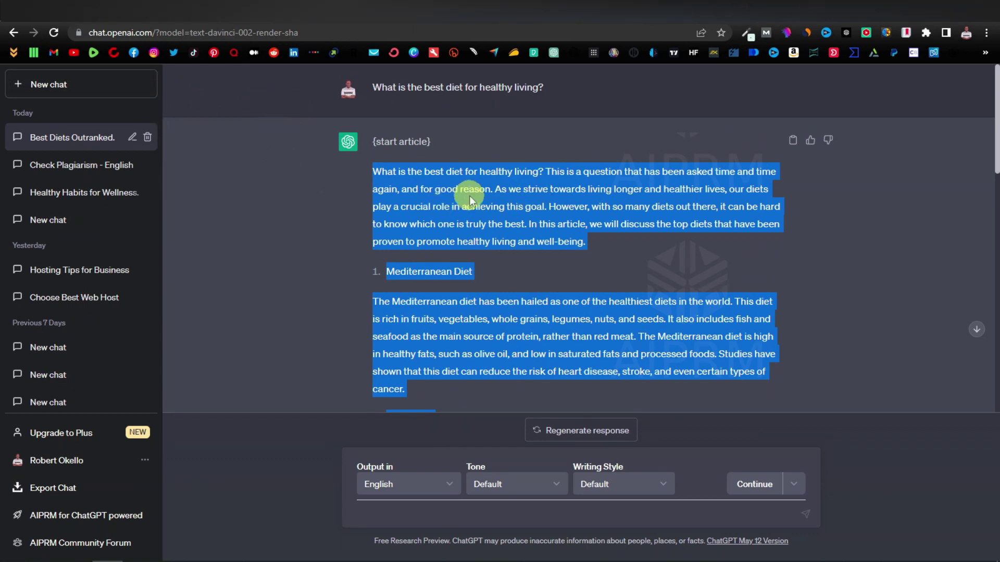
# Step: Switch to the "This is Healthy" Quora Space, start a new post, paste the copied diet article and review it through to the end
pyautogui.click(318, 11)
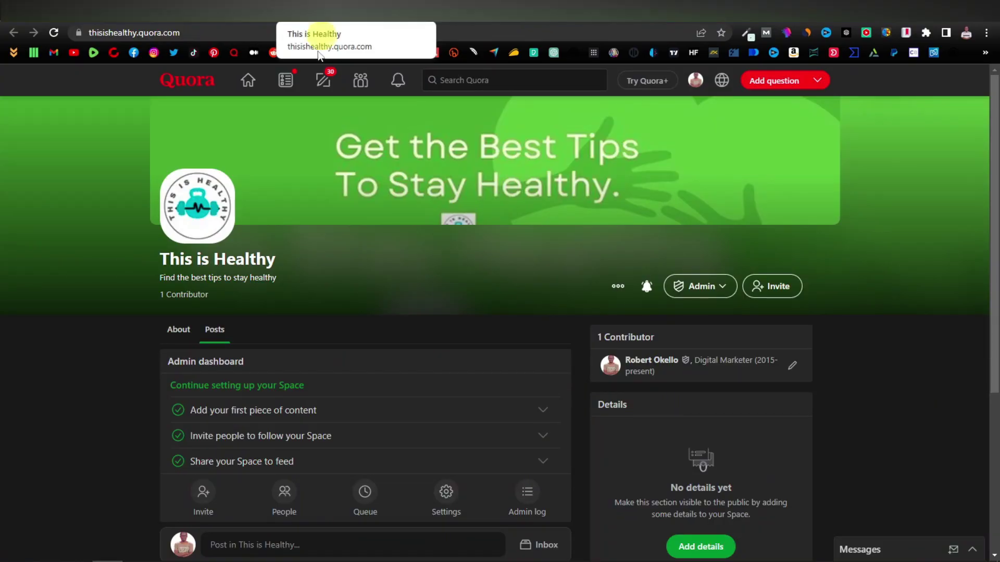
pyautogui.scroll(-5, 347, 180)
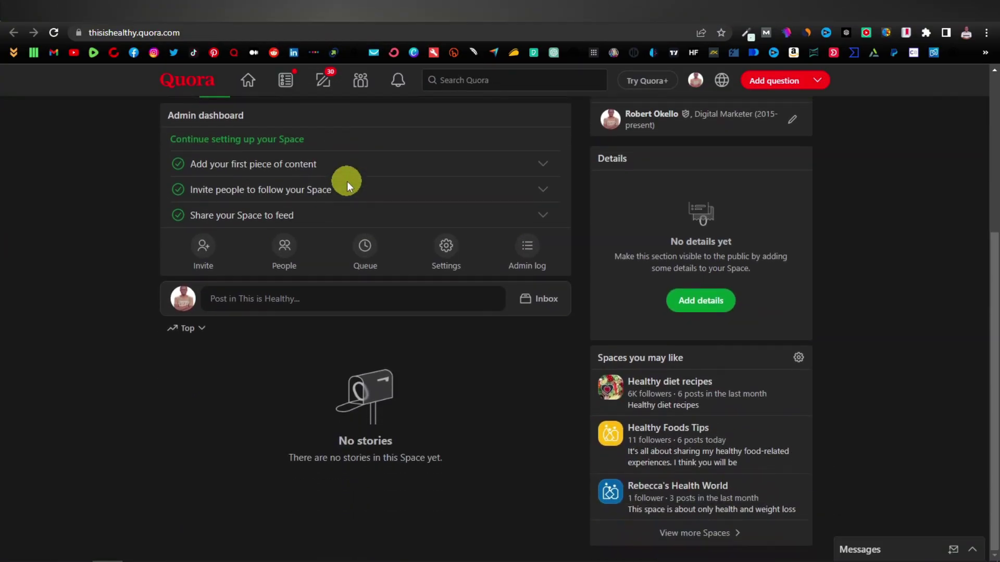
pyautogui.click(269, 300)
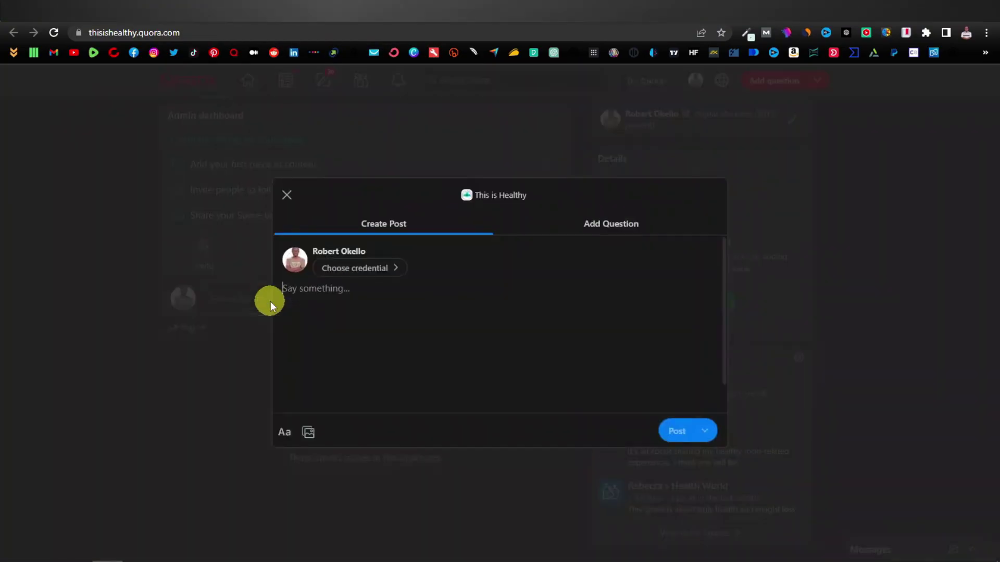
pyautogui.rightClick(322, 295)
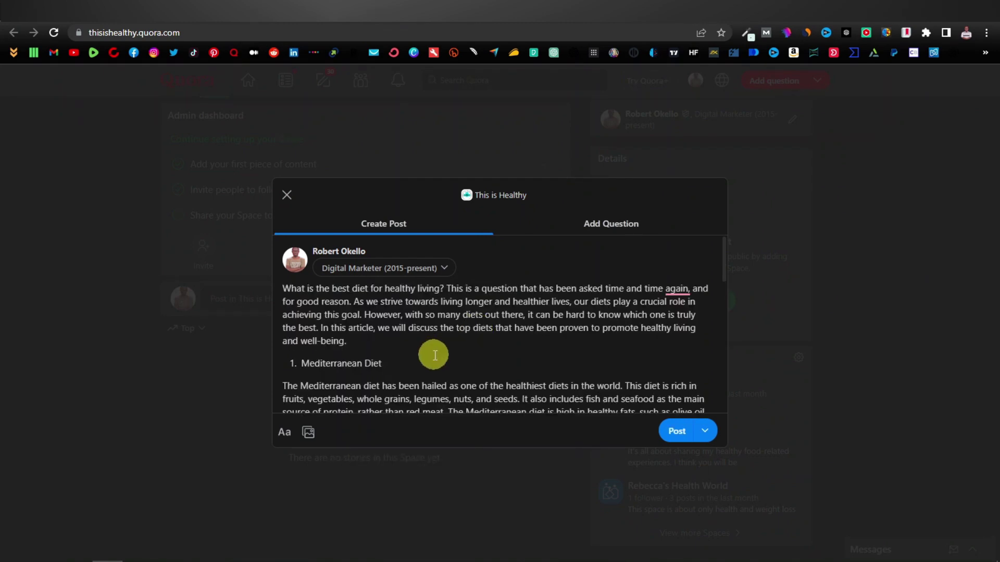
pyautogui.scroll(-15, 435, 355)
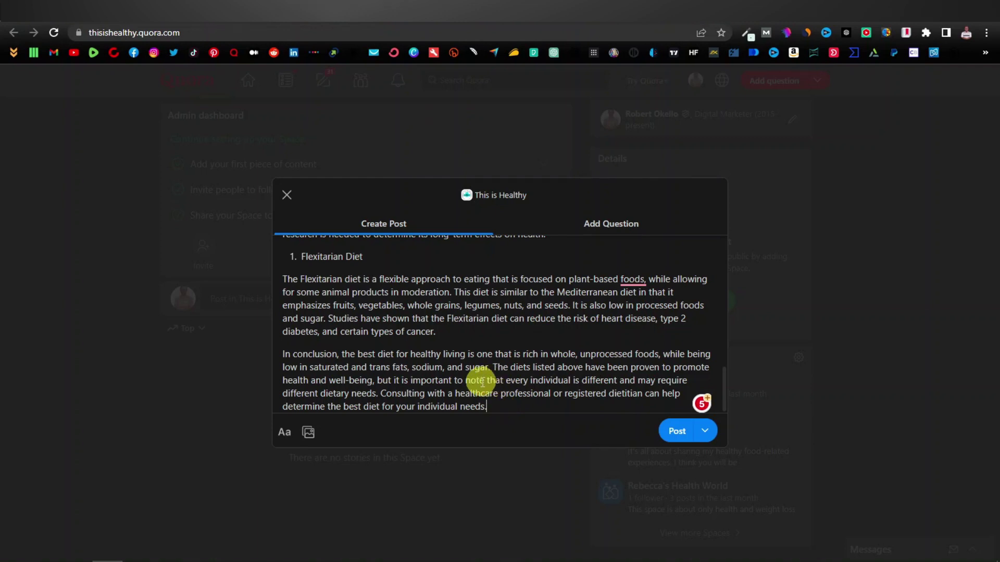
pyautogui.scroll(15, 491, 380)
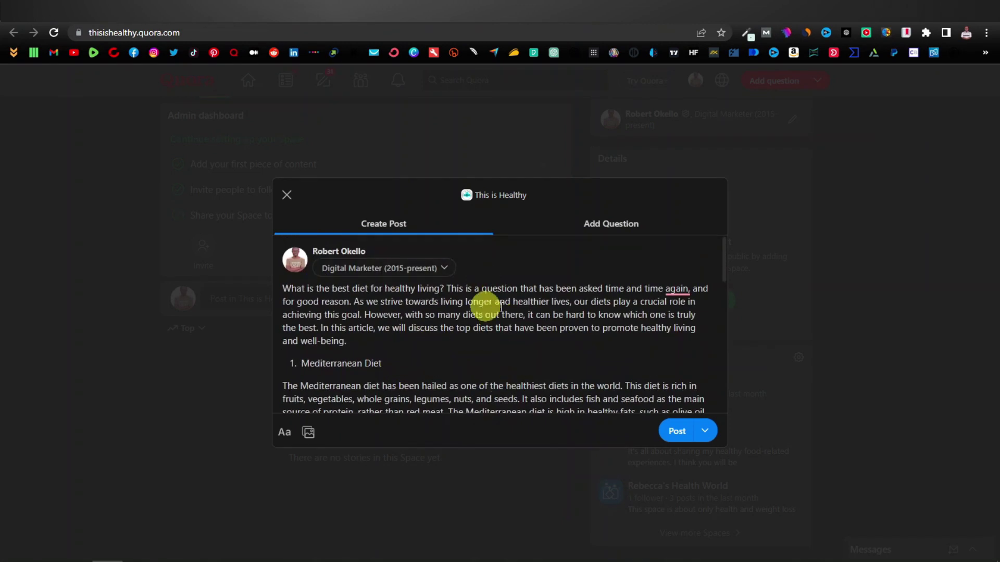
pyautogui.scroll(-15, 491, 323)
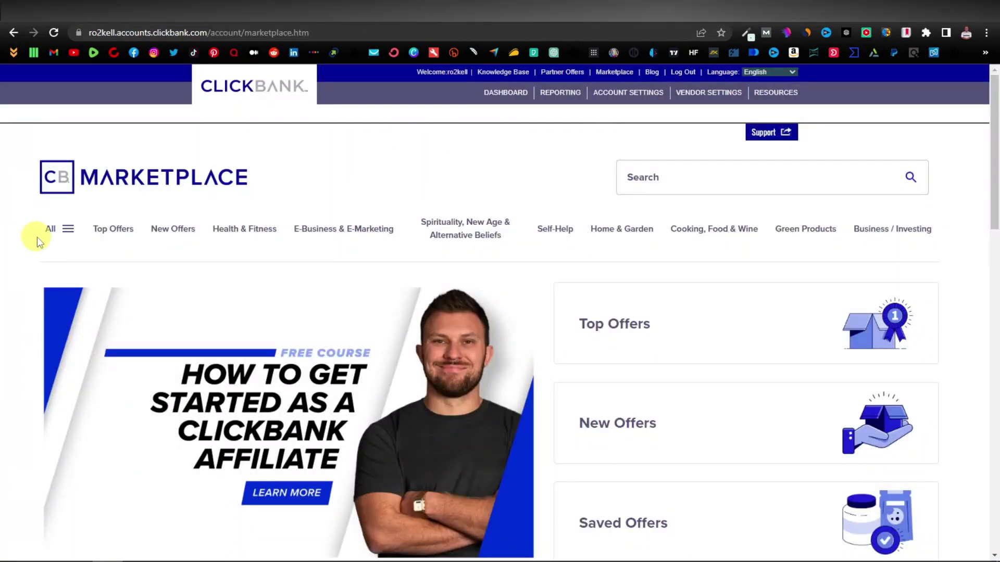
# Step: List the offers of the Health & Fitness category in the ClickBank marketplace
pyautogui.click(67, 229)
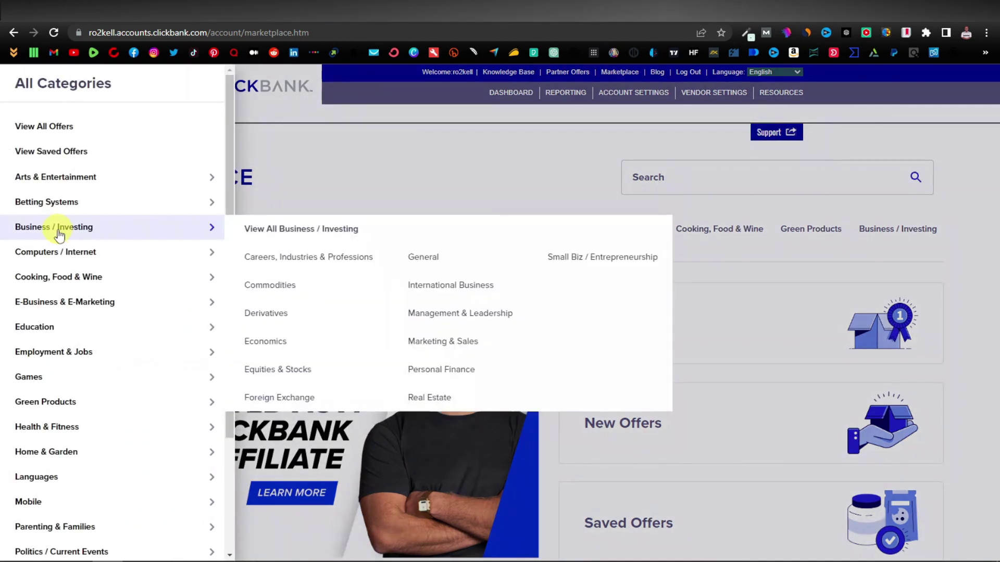
pyautogui.moveTo(71, 390)
pyautogui.moveTo(53, 437)
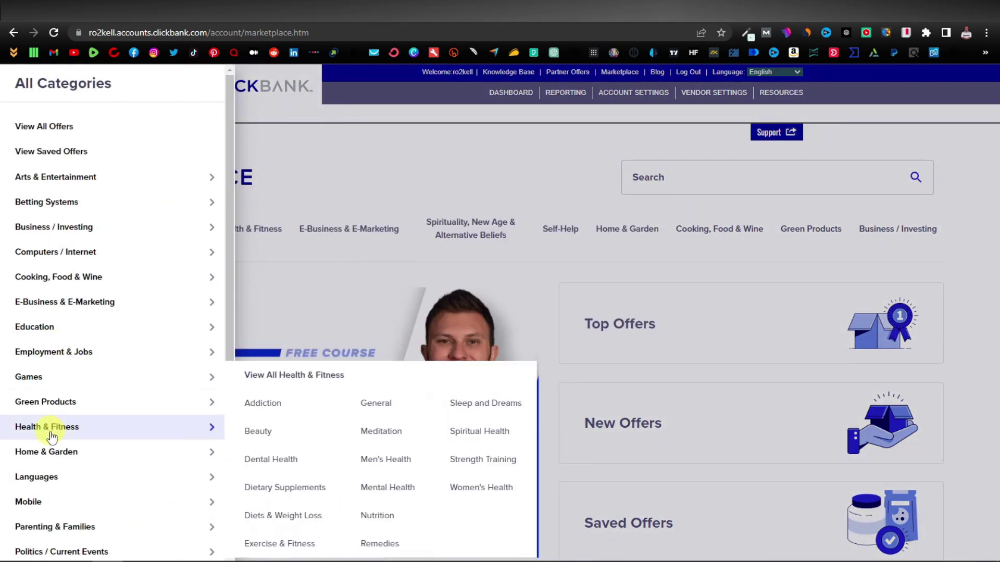
pyautogui.click(52, 437)
# Step: Check the average payout per conversion of the Alpilean offer and open its product page
pyautogui.scroll(-3, 334, 344)
pyautogui.scroll(-1, 359, 260)
pyautogui.scroll(1, 370, 252)
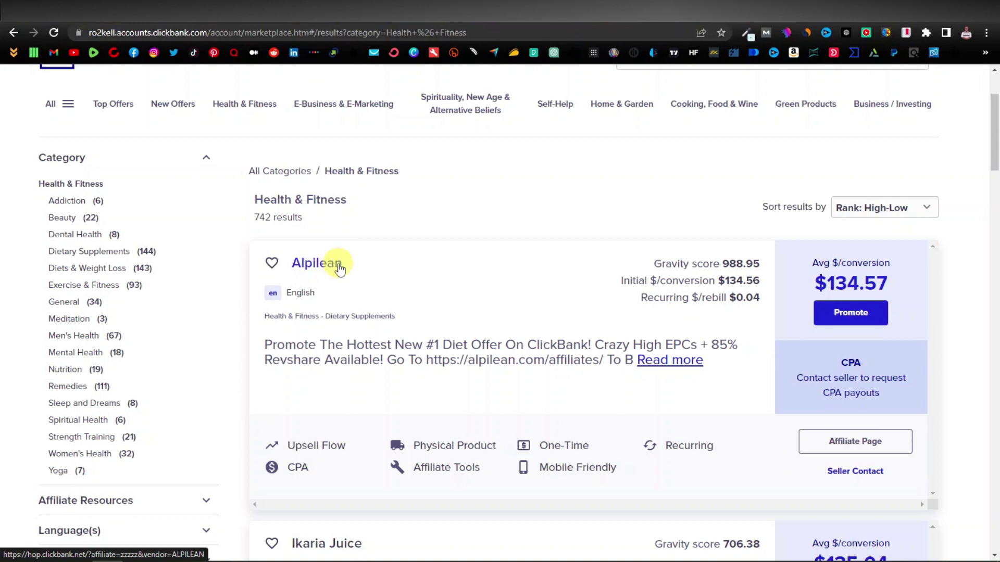
pyautogui.moveTo(840, 294)
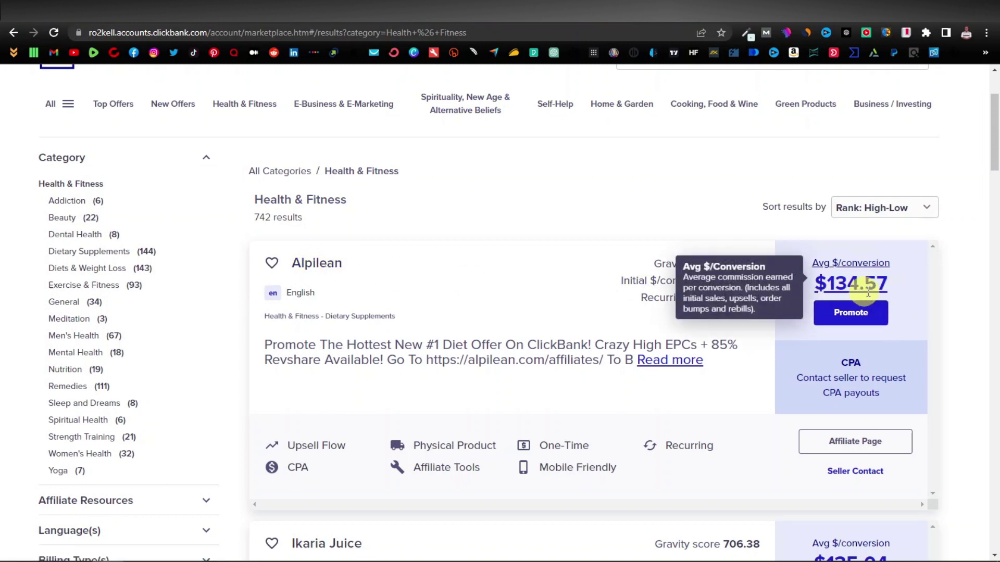
pyautogui.click(330, 268)
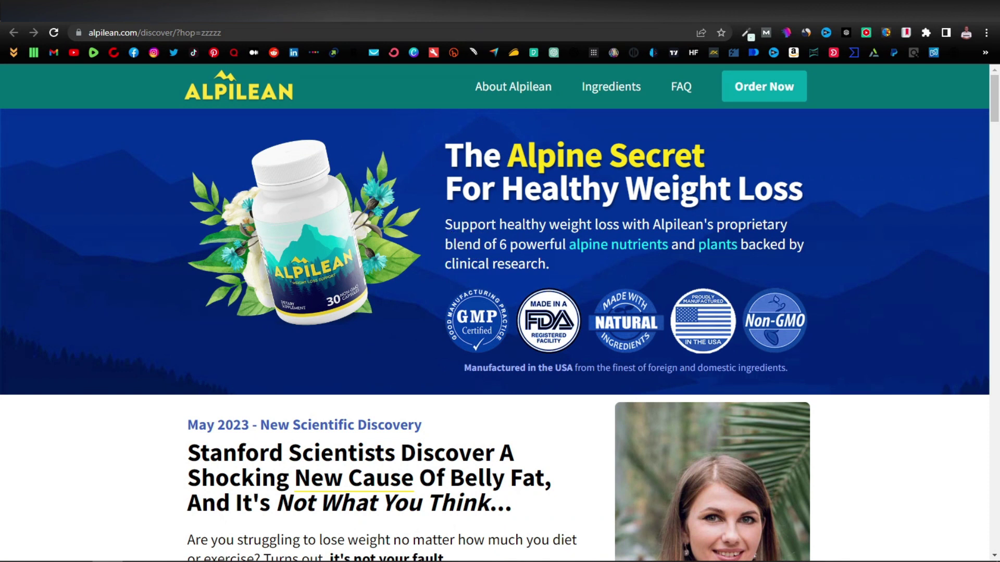
# Step: Return to the Quora post, add the closing line "Find out how you can lose weight fast" and correct the misspelled "how"
pyautogui.hotkey('ctrl', 'Tab')
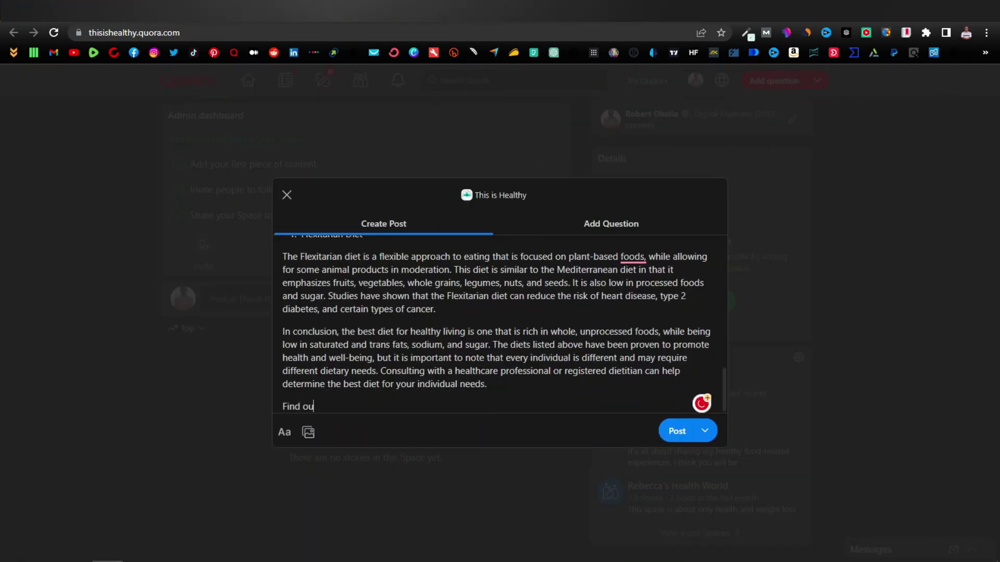
pyautogui.write('n lose weight fast')
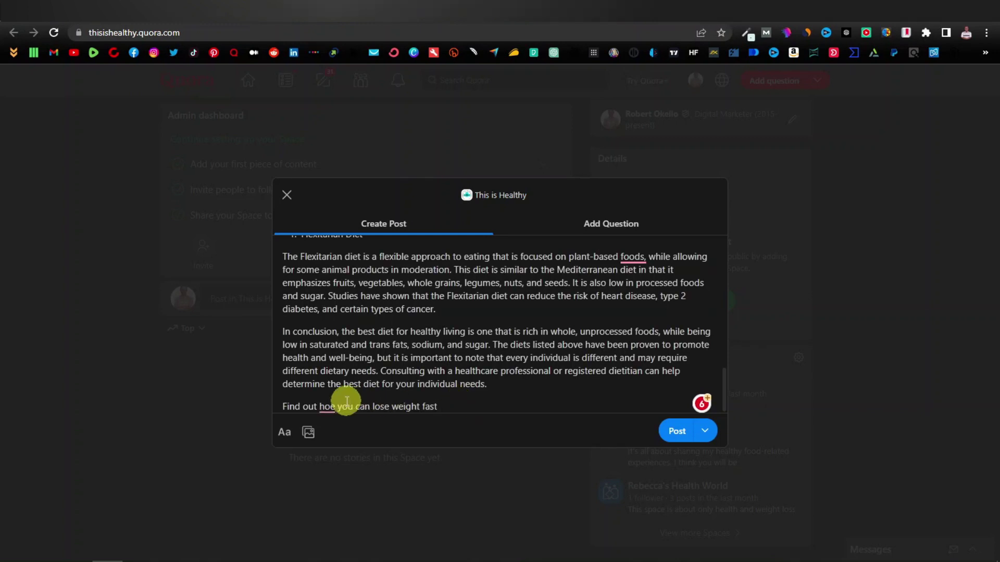
pyautogui.moveTo(329, 406)
pyautogui.click(330, 441)
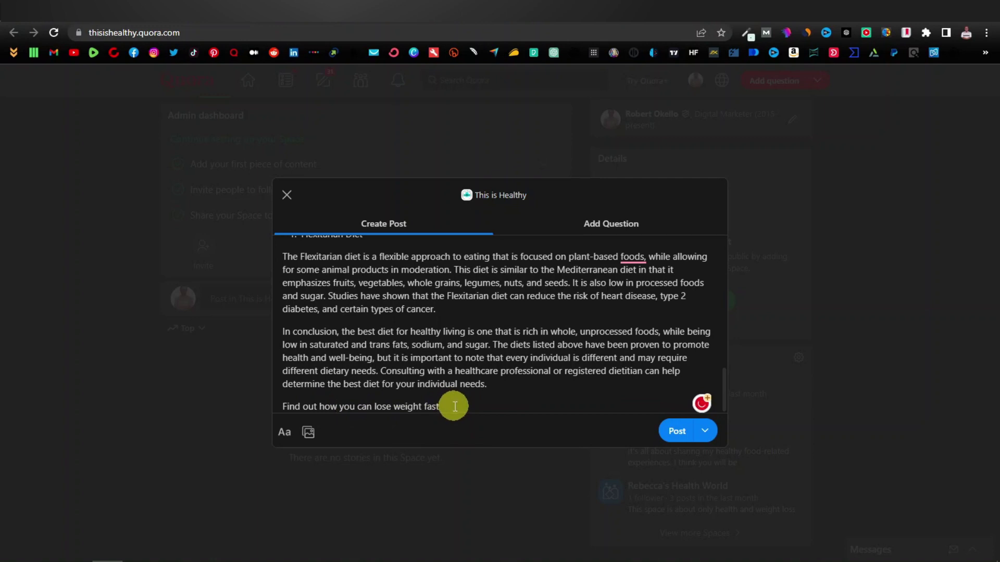
# Step: Extend the post's closing line with "using a blend of 6 powerful Alpine nutrients and plants backed by clinical research!", taking the wording from the Alpilean page
pyautogui.hotkey('ctrl', 'Tab')
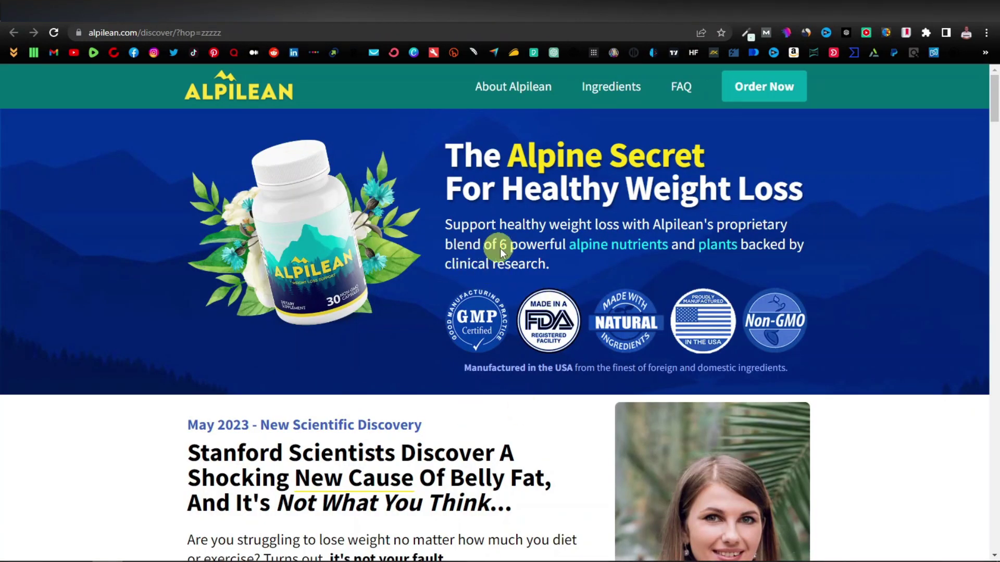
pyautogui.hotkey('ctrl', 'shift', 'Tab')
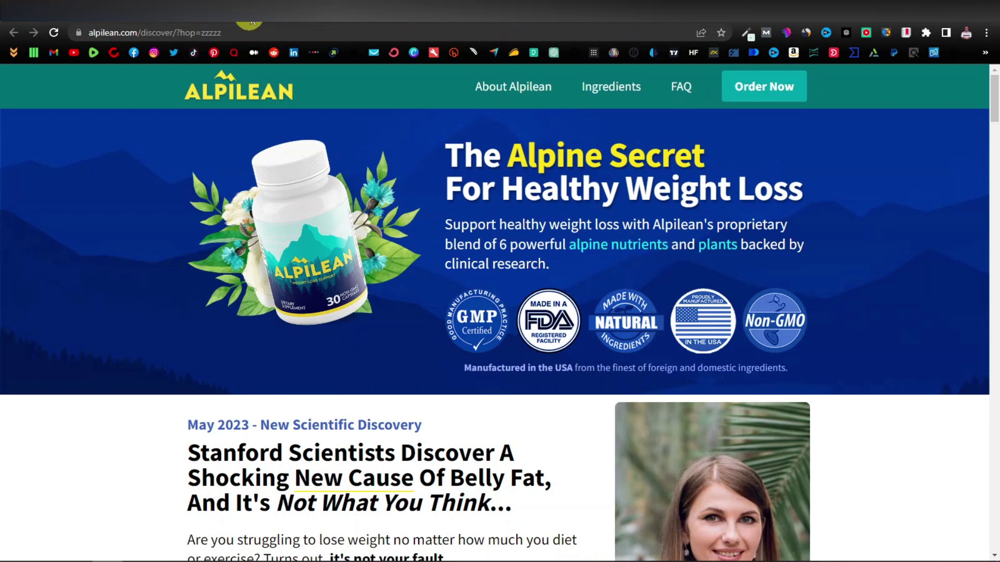
pyautogui.write('using a blend of 6 powerful Alpine nutrients')
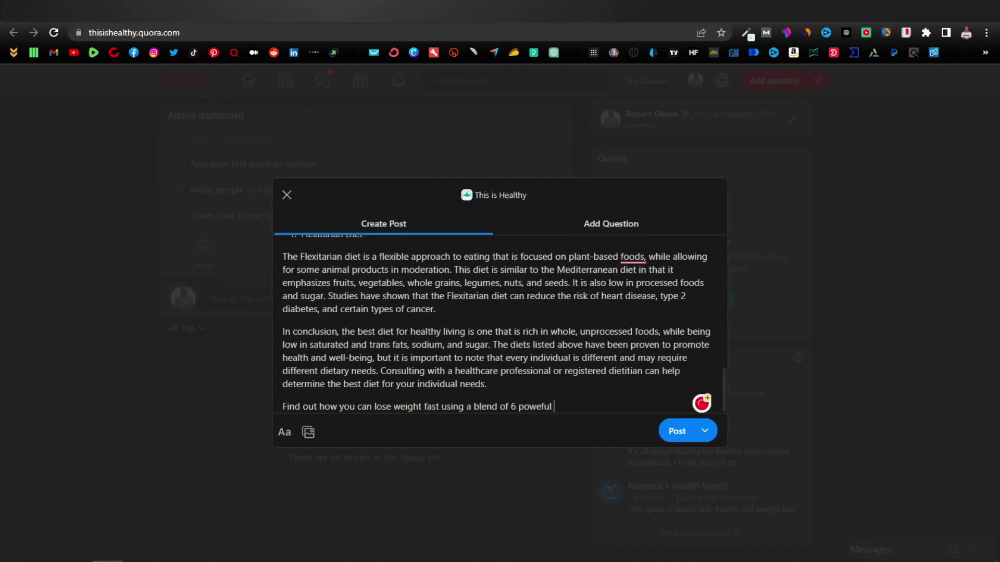
pyautogui.click(544, 406)
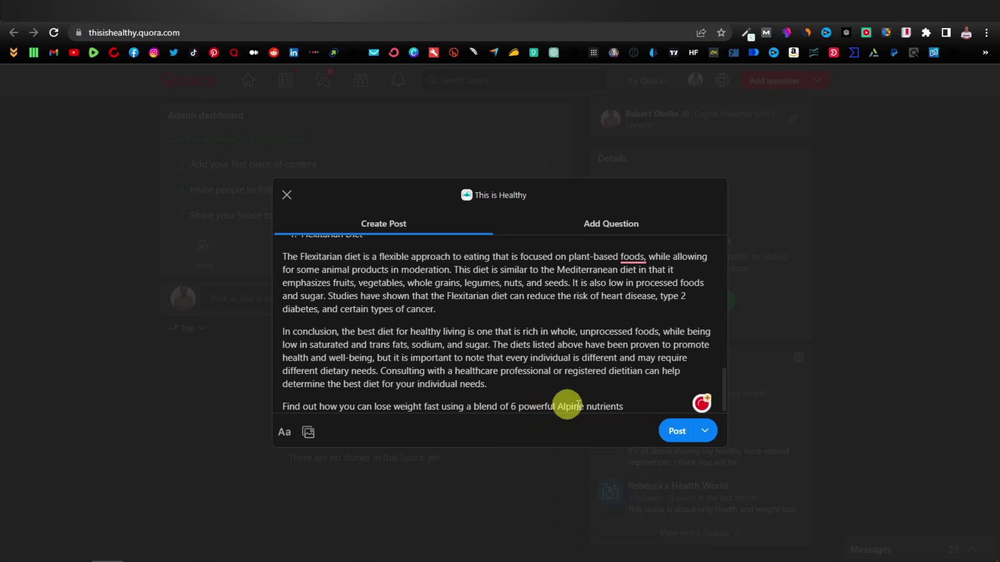
pyautogui.hotkey('ctrl', 'Tab')
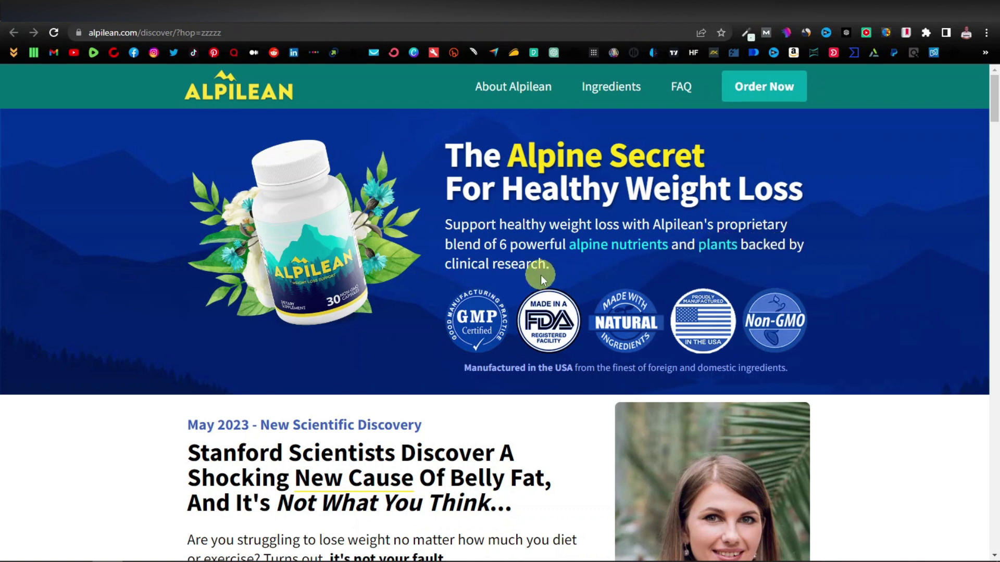
pyautogui.hotkey('ctrl', 'shift', 'Tab')
pyautogui.write('Alpine nutrients and plants backed by clinical')
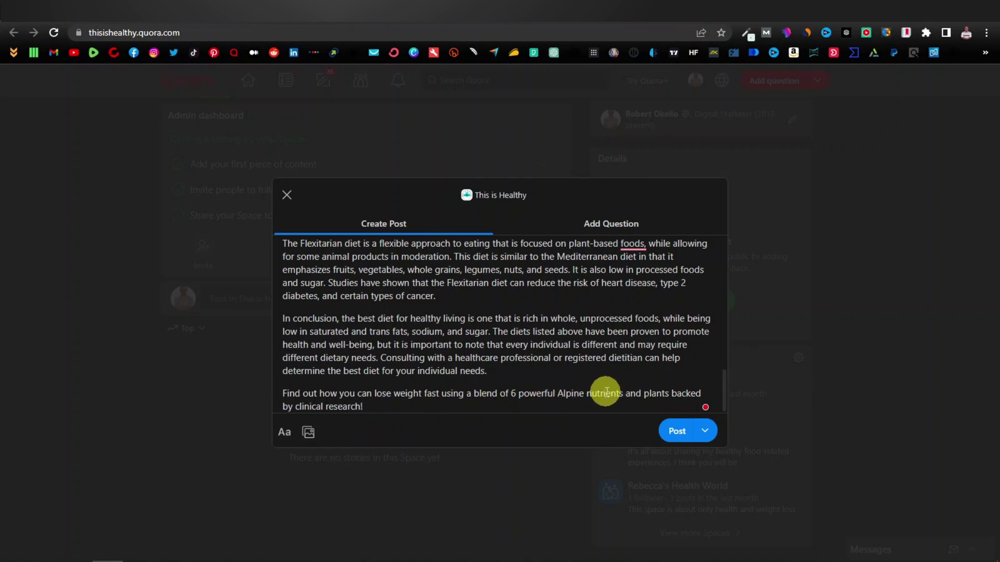
# Step: Select the entire closing line about losing weight fast and start adding a hyperlink to it
pyautogui.doubleClick(570, 394)
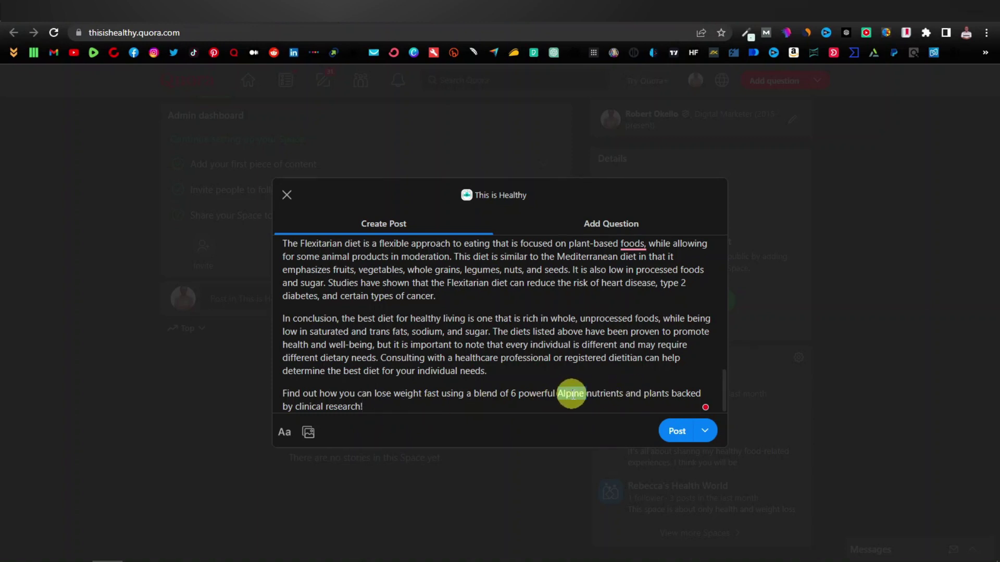
pyautogui.click(362, 407)
pyautogui.moveTo(372, 405); pyautogui.dragTo(288, 397)
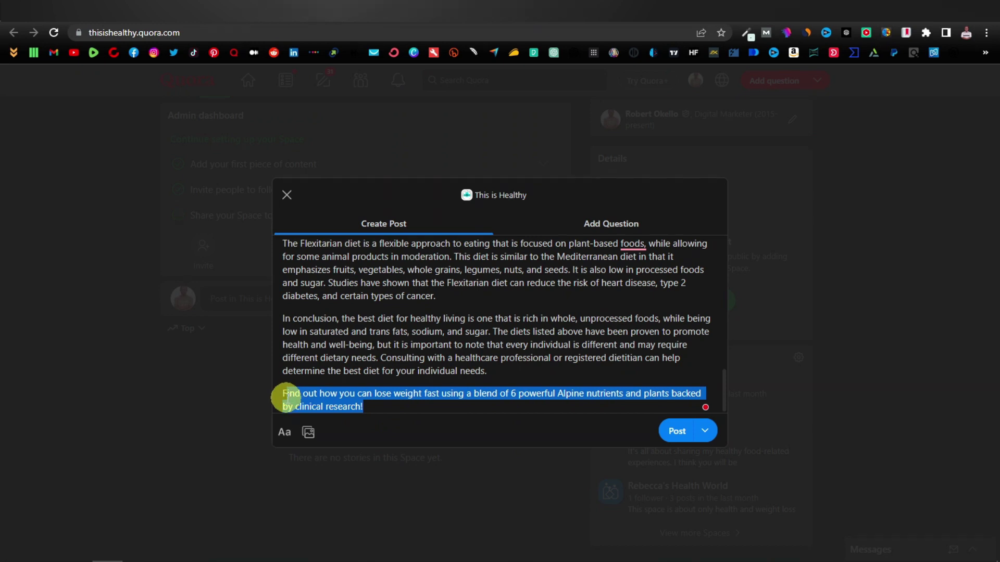
pyautogui.click(378, 406)
pyautogui.moveTo(378, 407); pyautogui.dragTo(281, 398)
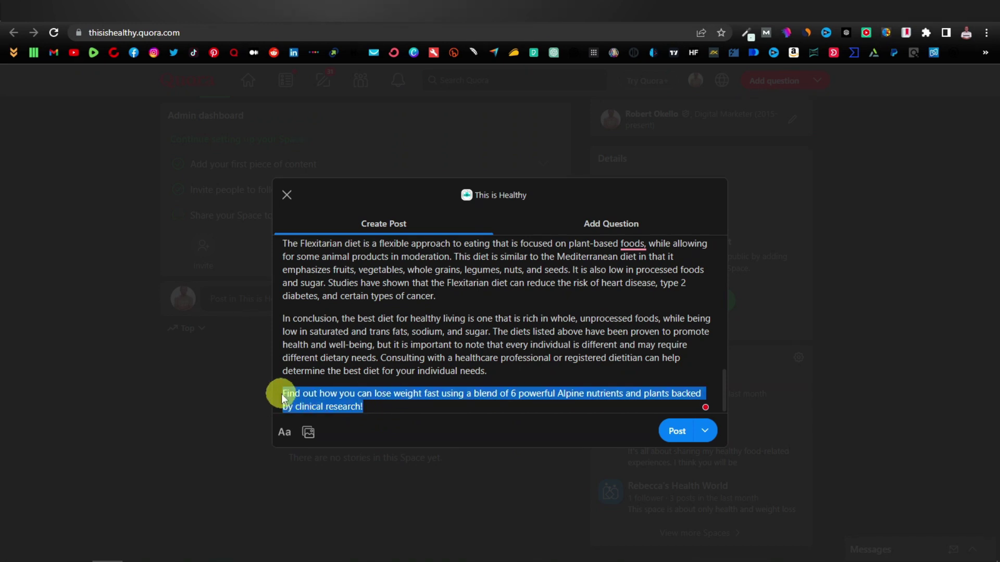
pyautogui.click(285, 431)
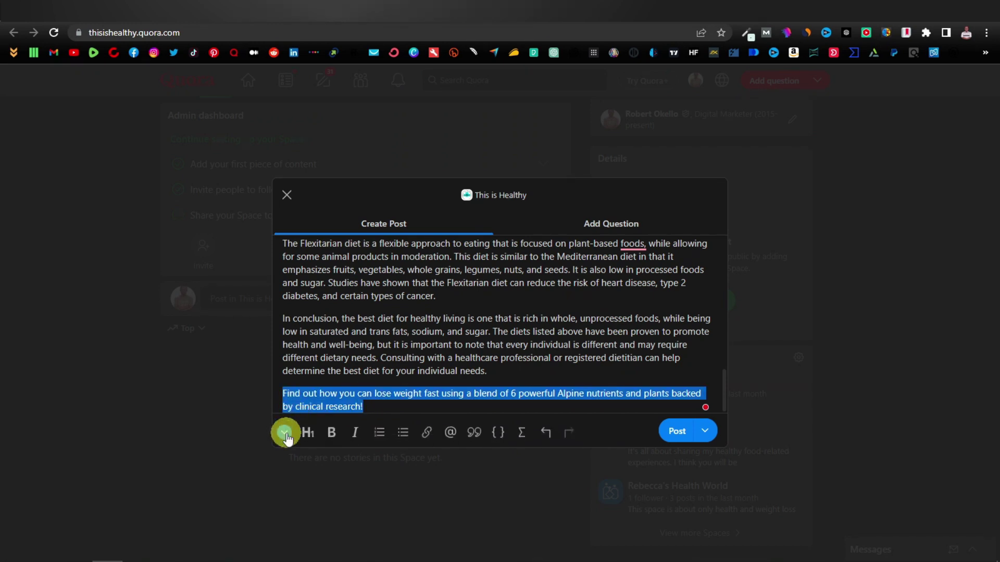
pyautogui.click(426, 432)
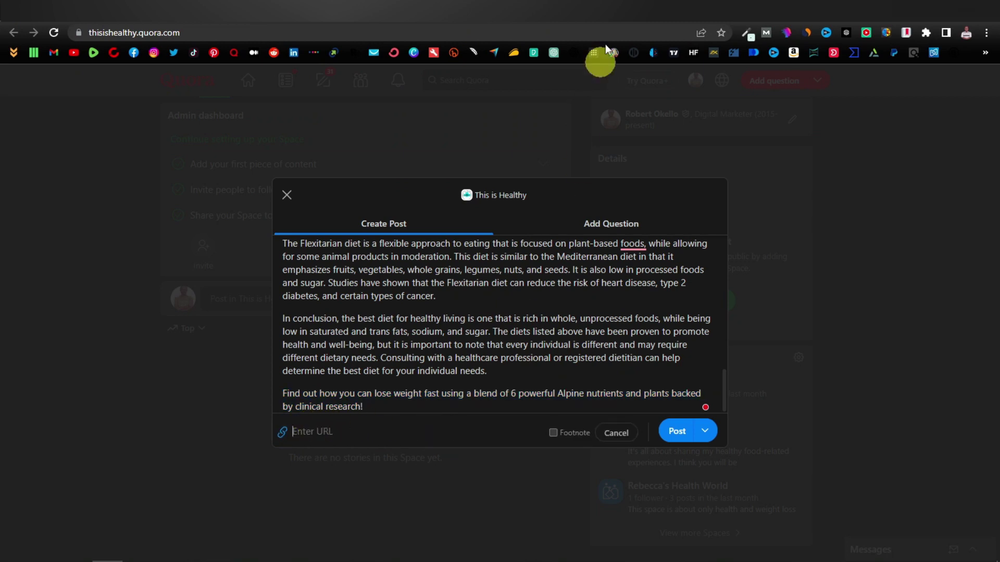
# Step: Switch to the ClickBank marketplace, create a HopLink for the Alpilean offer without a tracking ID and copy it
pyautogui.click(599, 12)
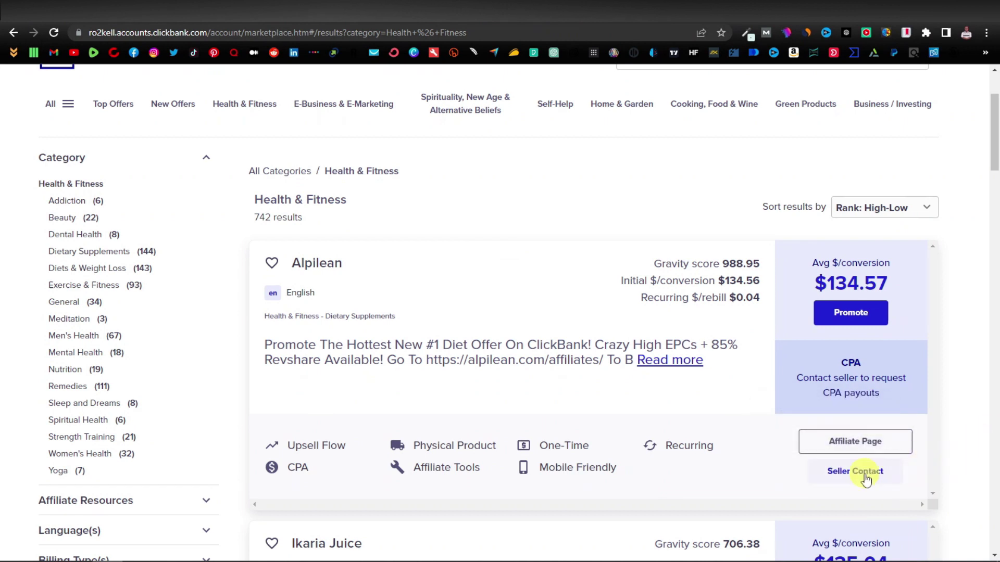
pyautogui.click(846, 322)
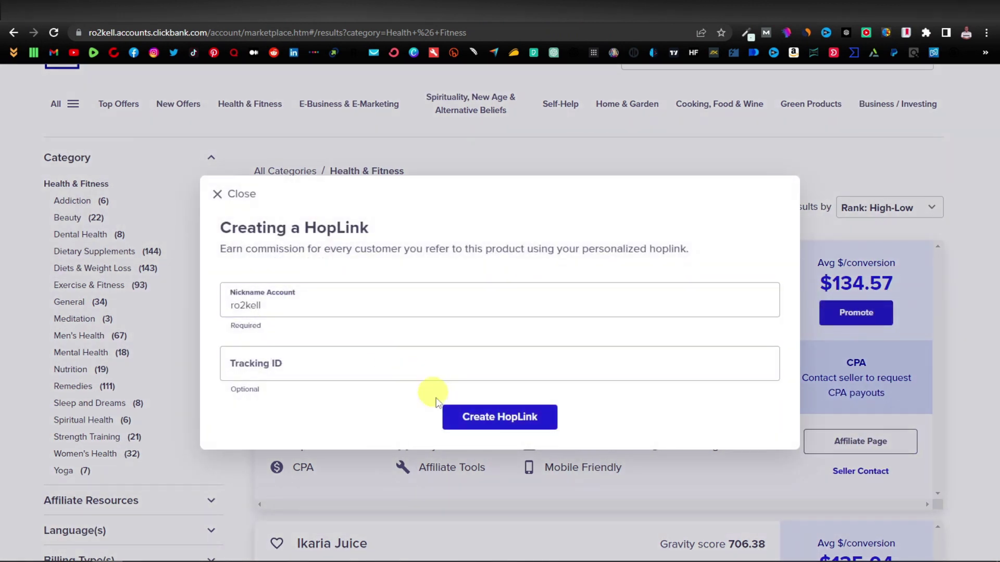
pyautogui.click(503, 420)
pyautogui.click(746, 430)
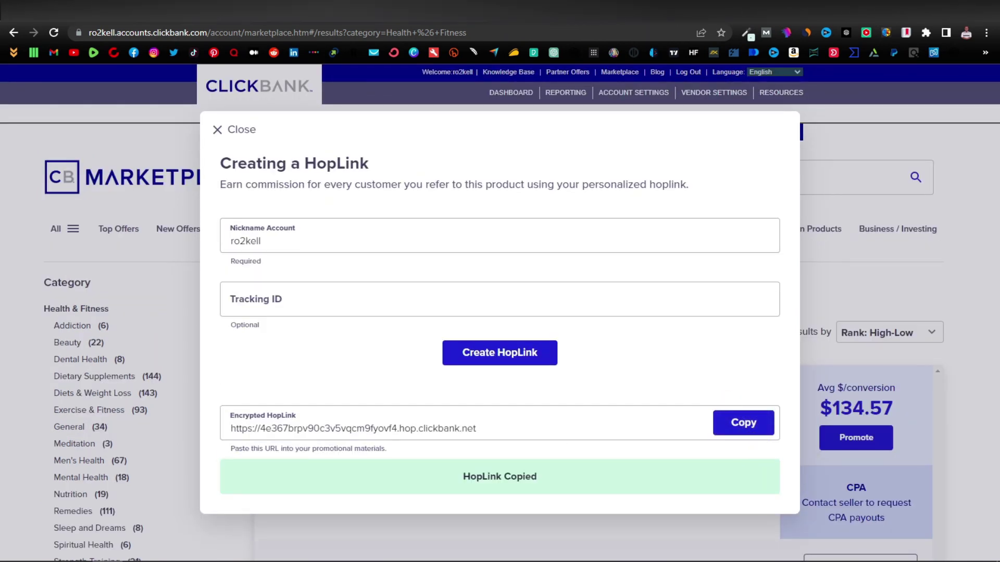
# Step: Return to the Quora post and add the copied Alpilean HopLink as the closing line's link
pyautogui.click(312, 11)
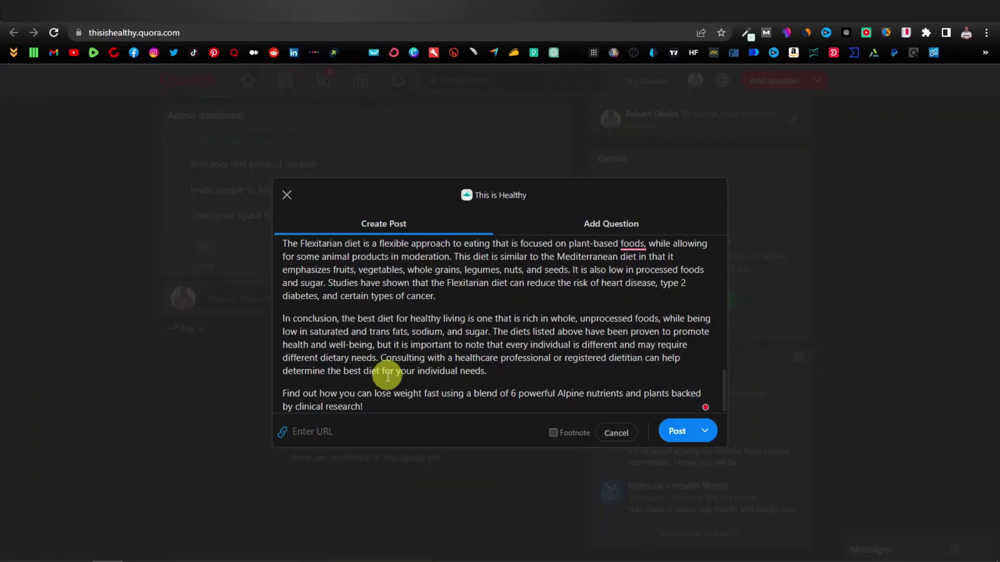
pyautogui.rightClick(328, 431)
pyautogui.click(394, 334)
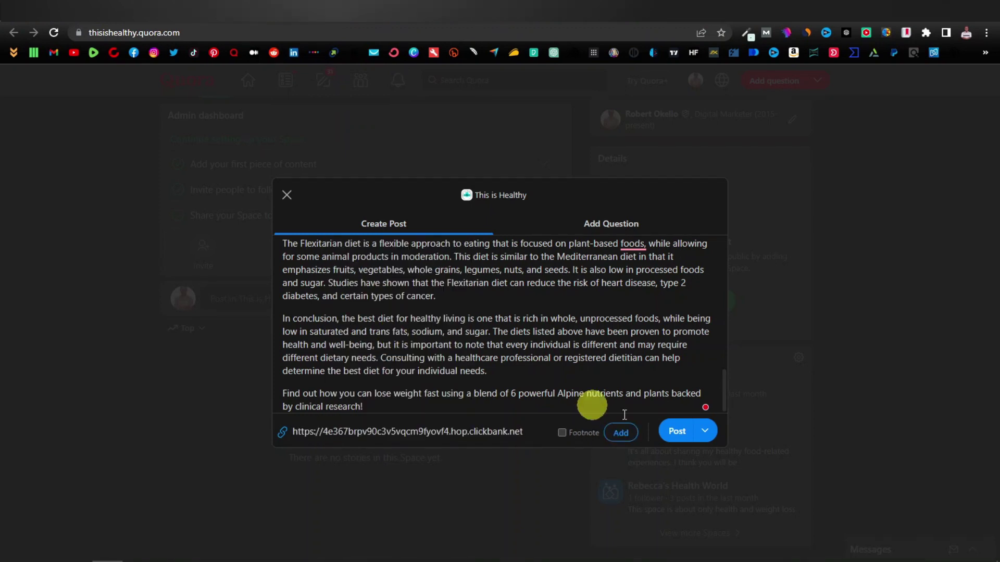
pyautogui.click(623, 434)
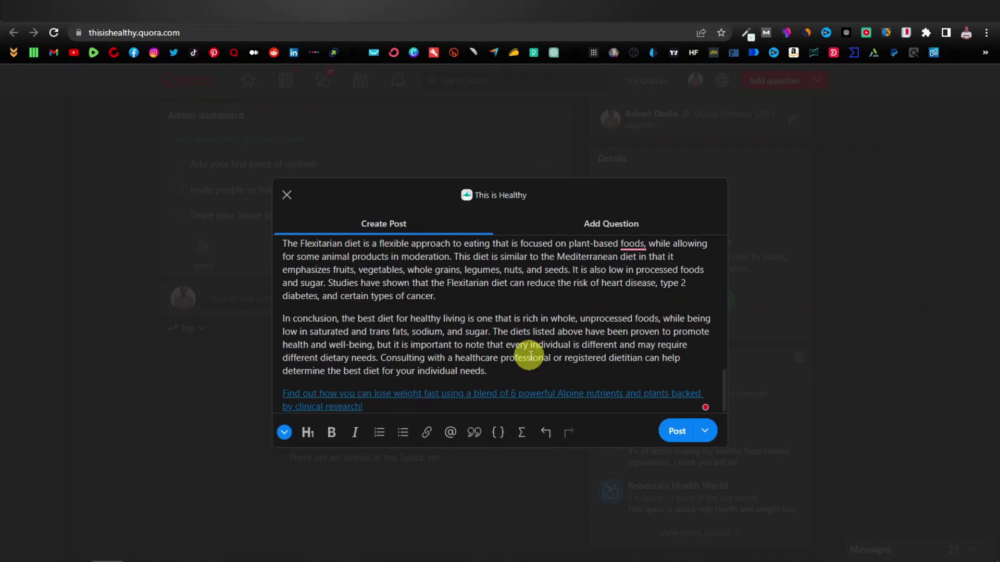
# Step: Review the diet article from its introduction to the linked closing line and publish it in the "This is Healthy" Space
pyautogui.scroll(10, 530, 356)
pyautogui.scroll(-10, 529, 356)
pyautogui.scroll(10, 530, 356)
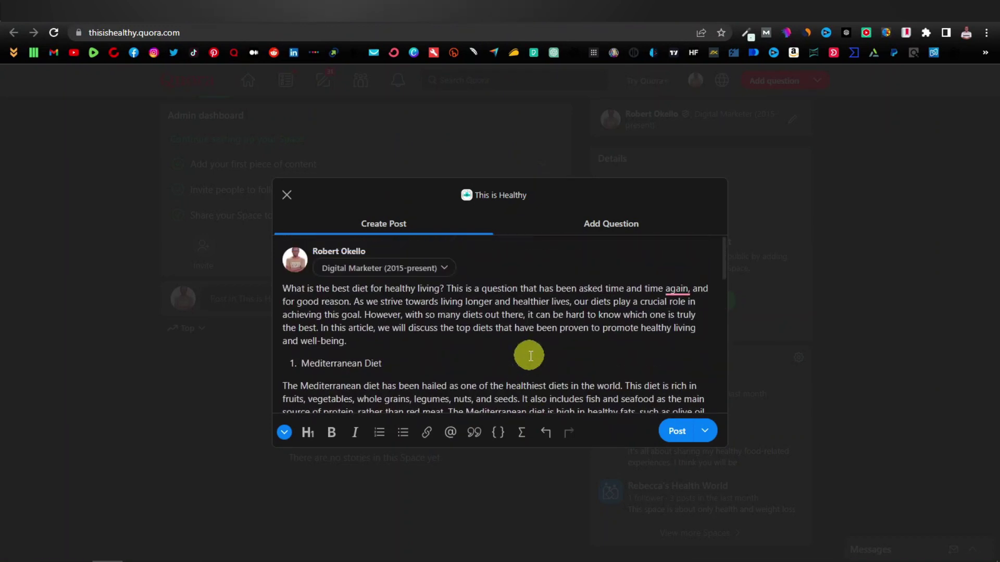
pyautogui.scroll(-5, 530, 355)
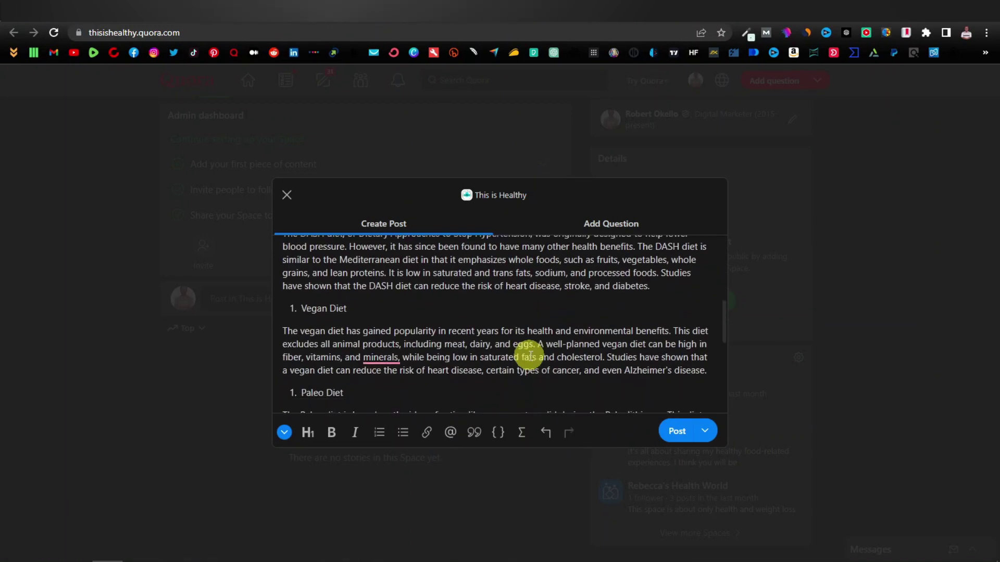
pyautogui.scroll(2, 523, 345)
pyautogui.scroll(3, 523, 345)
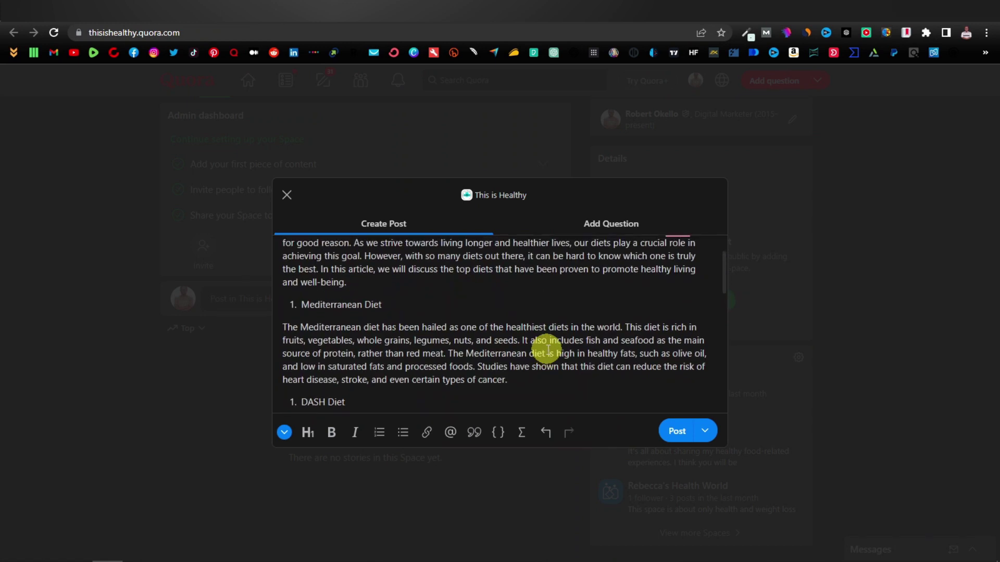
pyautogui.scroll(-10, 437, 332)
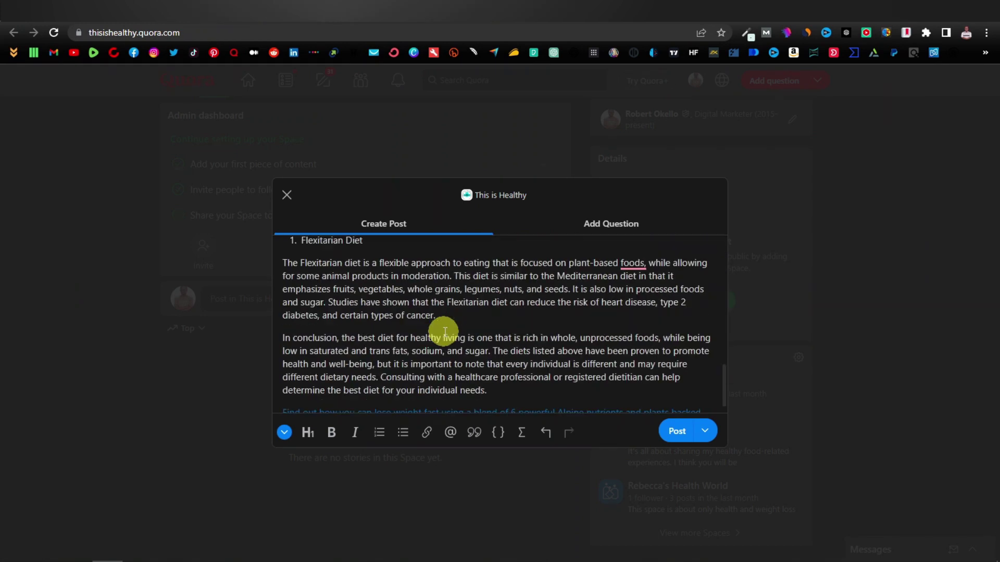
pyautogui.click(675, 435)
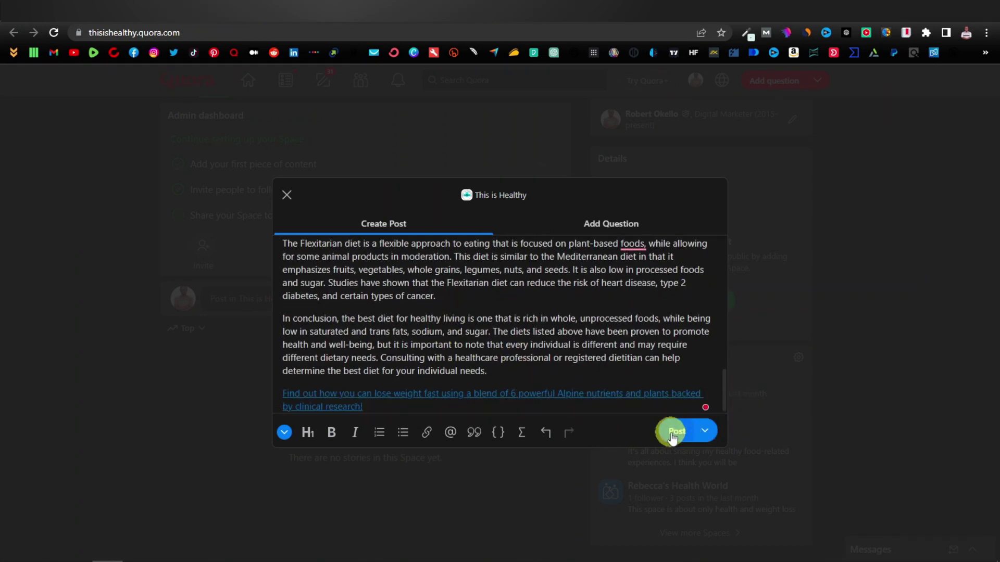
# Step: Read through the published diet post down to its affiliate link and return to the start of the Space page
pyautogui.scroll(-4, 201, 313)
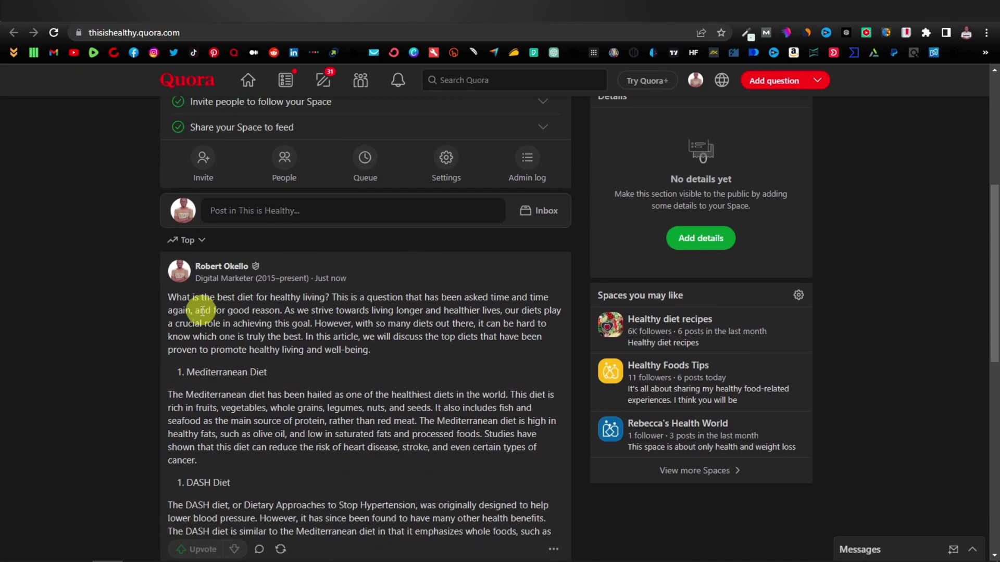
pyautogui.scroll(-4, 117, 307)
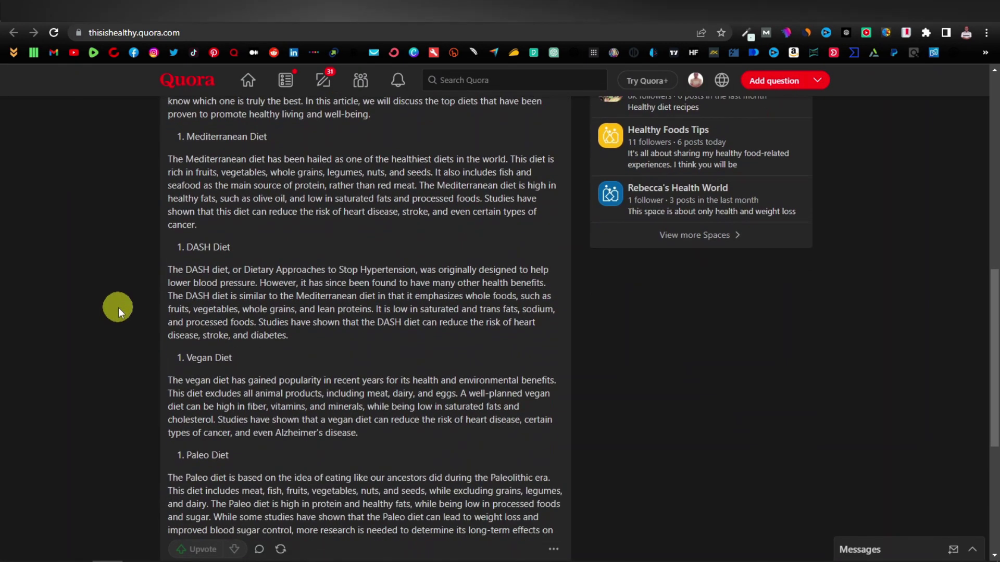
pyautogui.scroll(-4, 118, 308)
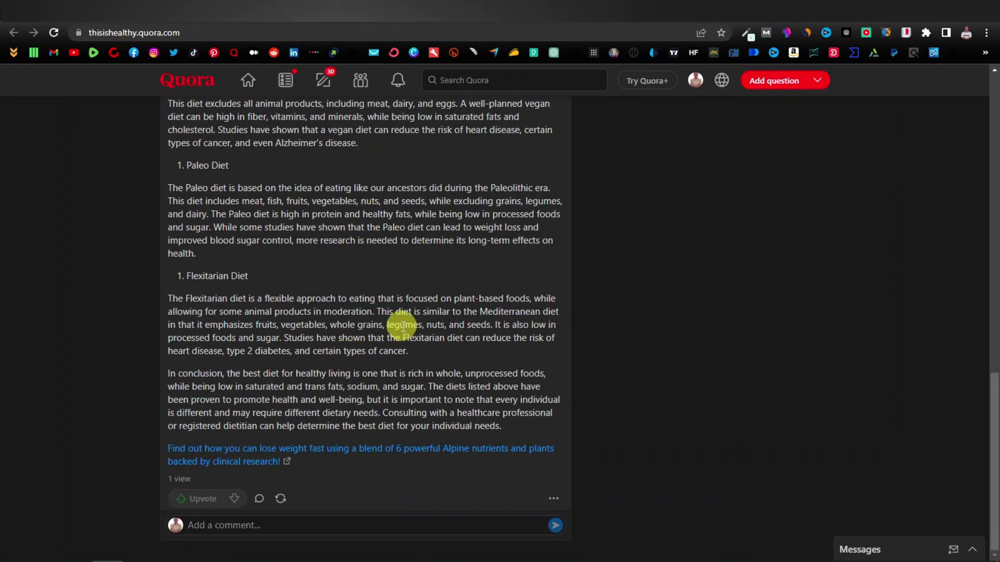
pyautogui.scroll(20, 403, 325)
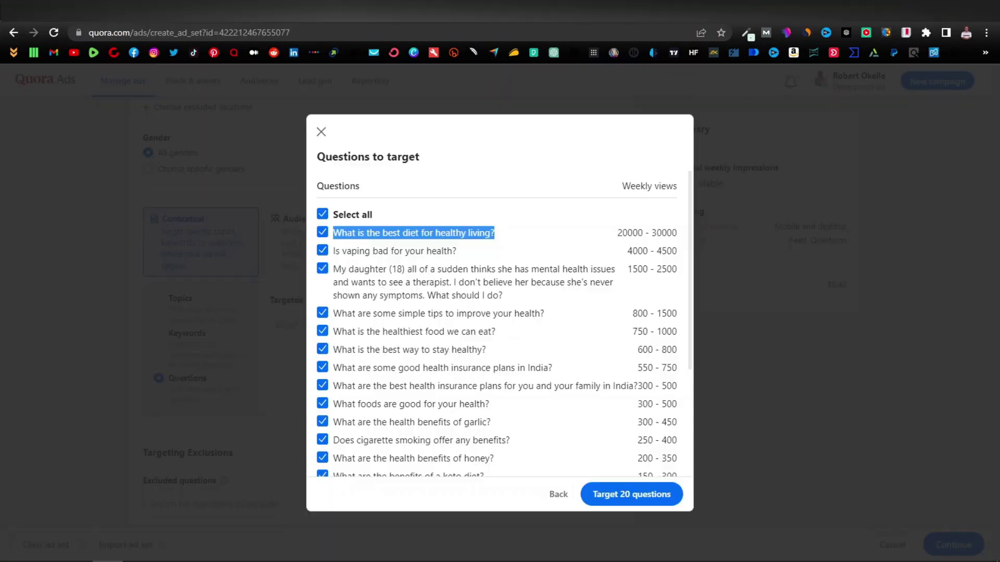
# Step: Examine the health questions to target and their weekly views in the Quora Ads list for further post topics
pyautogui.click(498, 196)
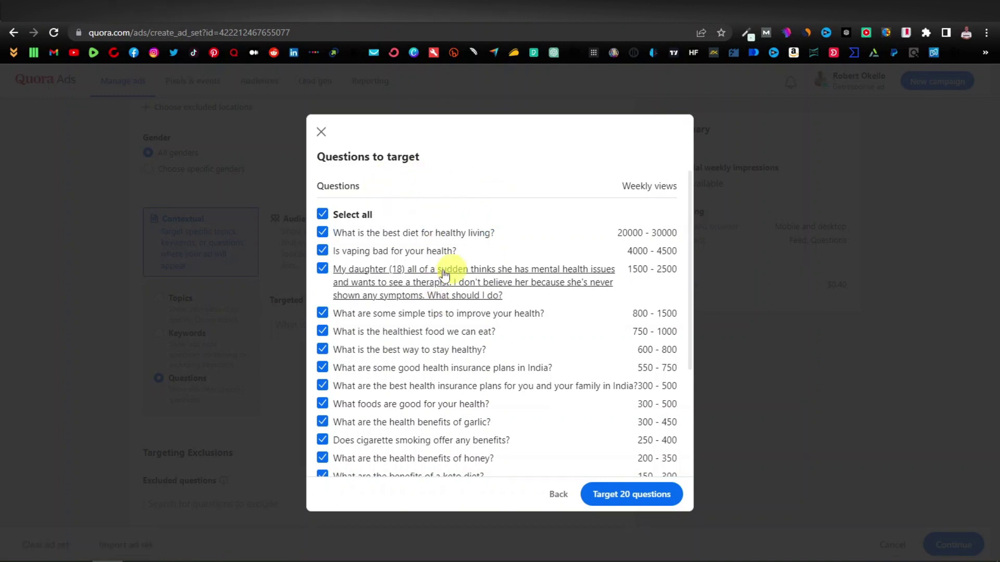
pyautogui.scroll(-3, 416, 307)
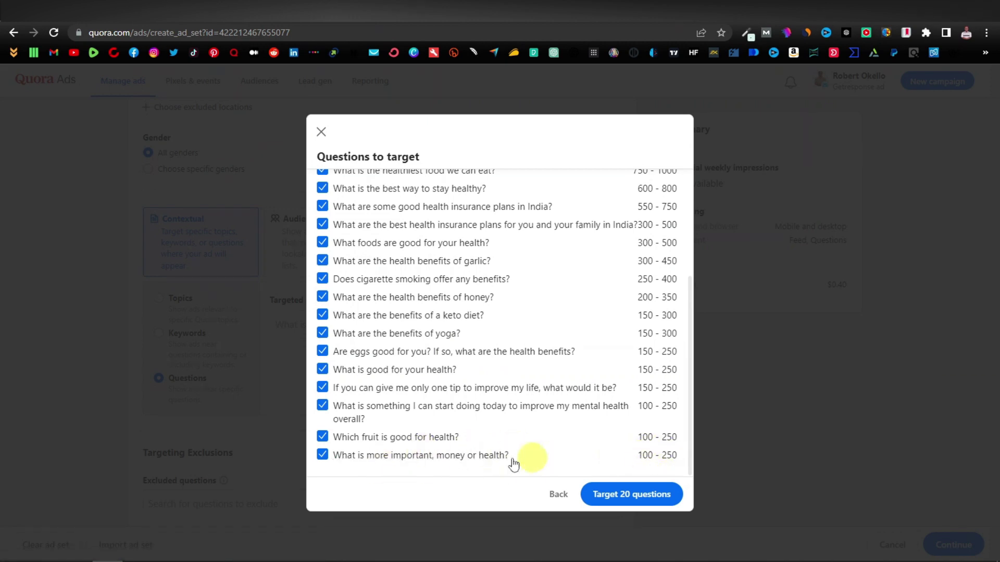
pyautogui.scroll(3, 406, 442)
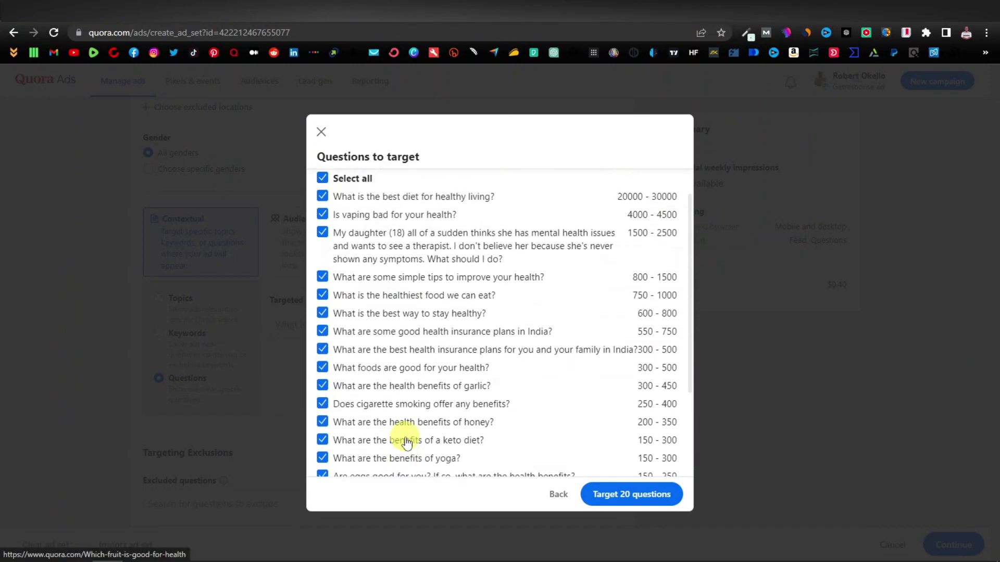
pyautogui.scroll(1, 409, 442)
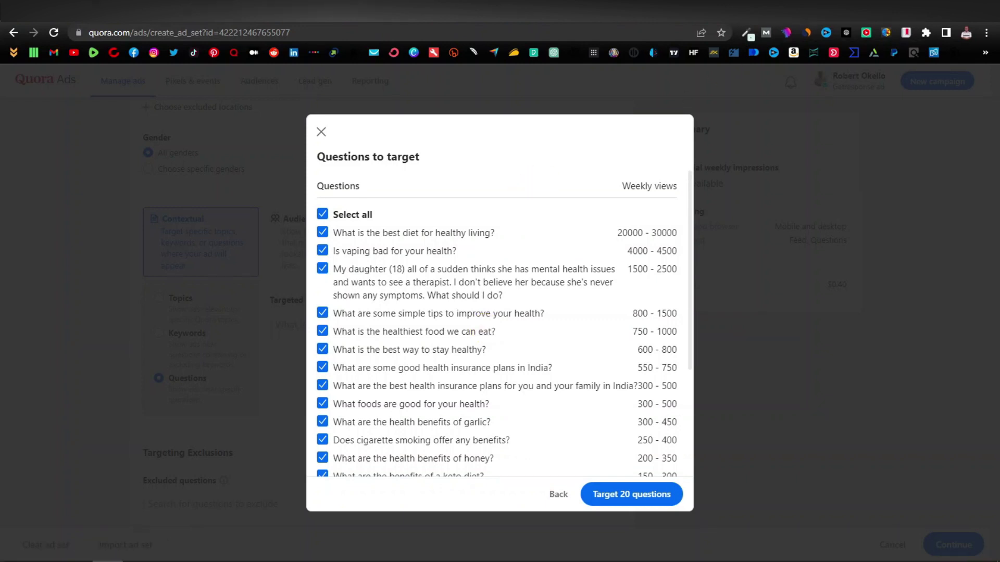
# Step: Switch to the "10+ Best ChatGPT Chrome Extensions" article and examine its extension list and the sections from AIPRM to ChatGPT Writer
pyautogui.click(672, 14)
pyautogui.scroll(10, 692, 217)
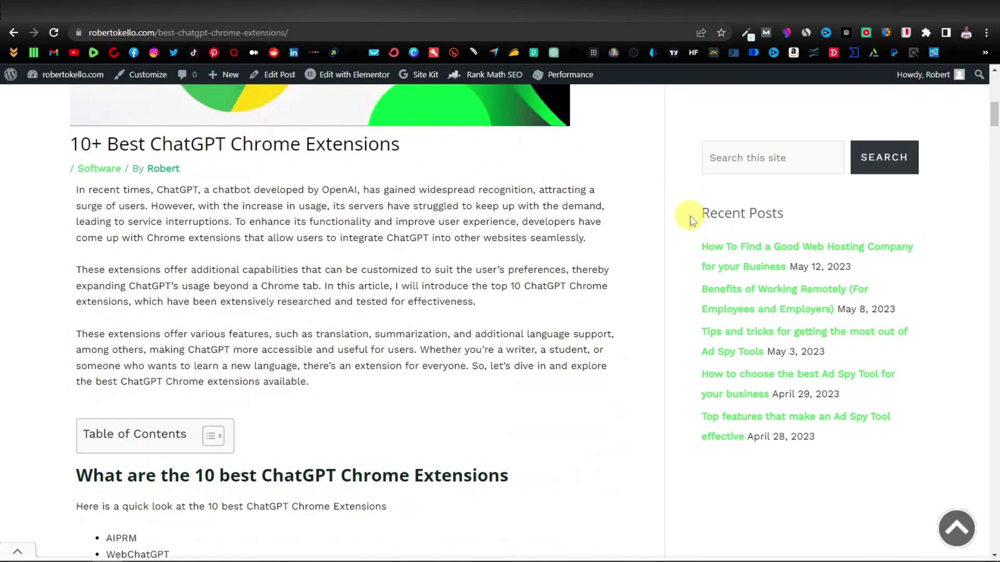
pyautogui.scroll(8, 686, 219)
pyautogui.scroll(-10, 649, 242)
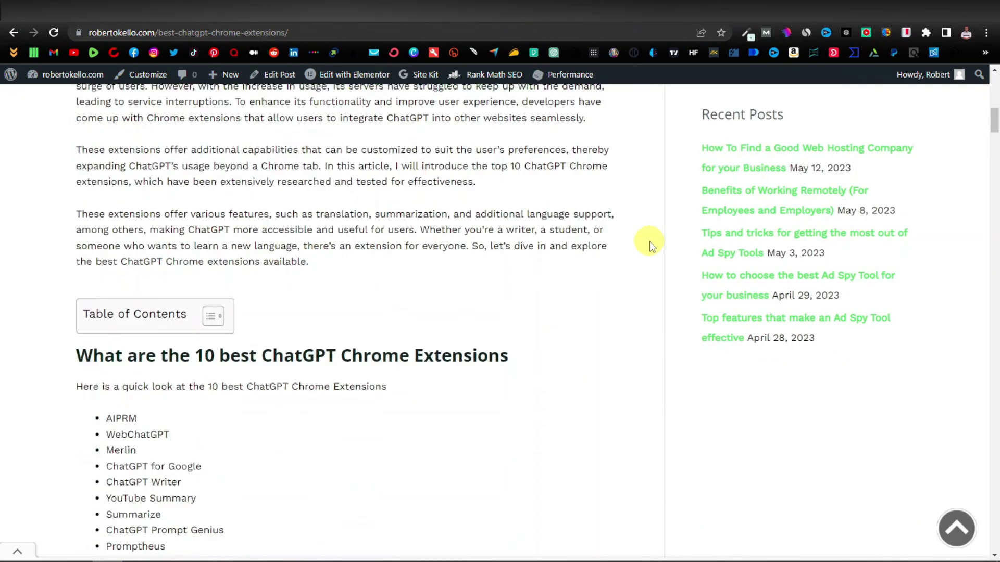
pyautogui.scroll(-7, 649, 241)
pyautogui.scroll(-1, 188, 237)
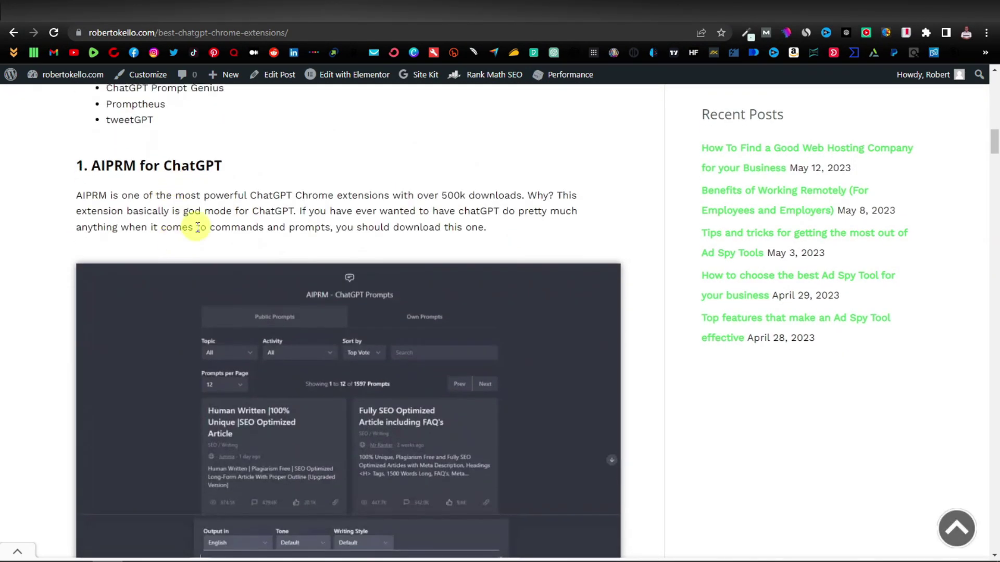
pyautogui.scroll(-7, 265, 254)
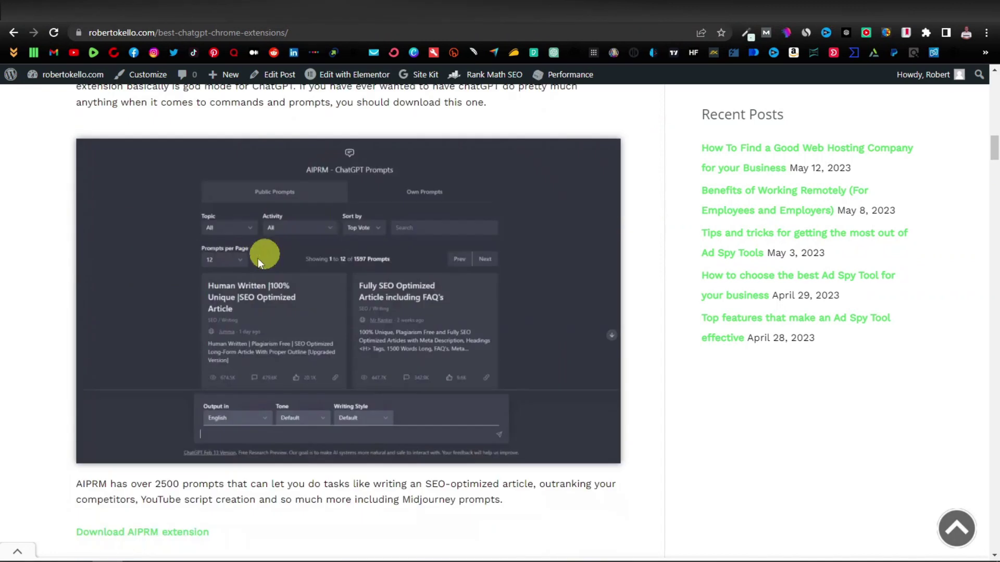
pyautogui.scroll(-10, 239, 280)
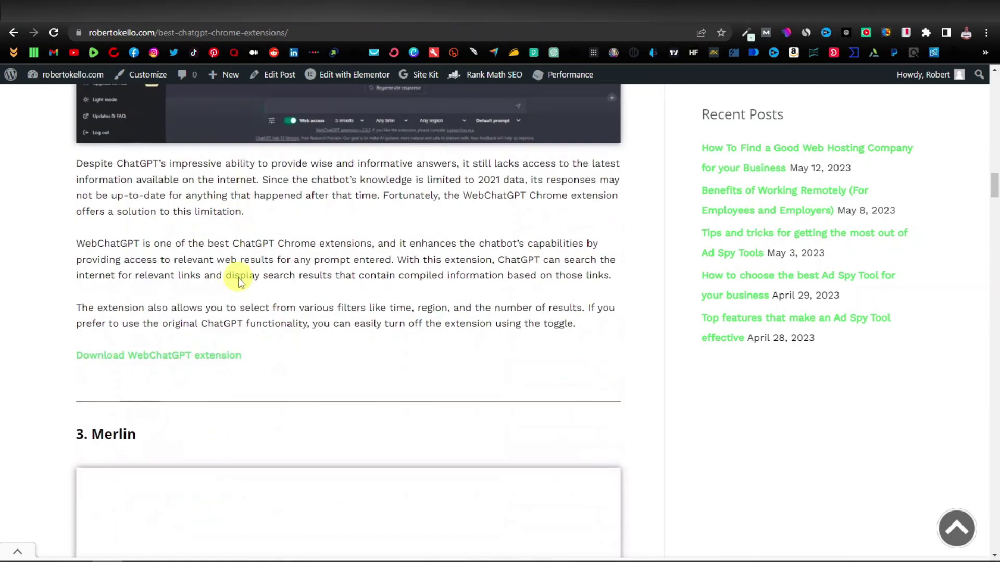
pyautogui.scroll(-10, 239, 281)
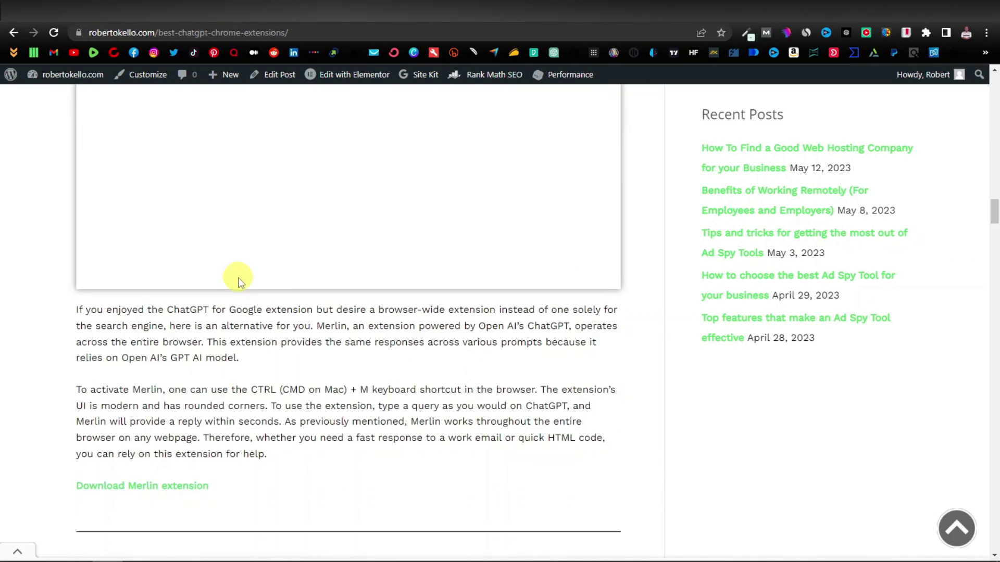
pyautogui.scroll(-11, 364, 261)
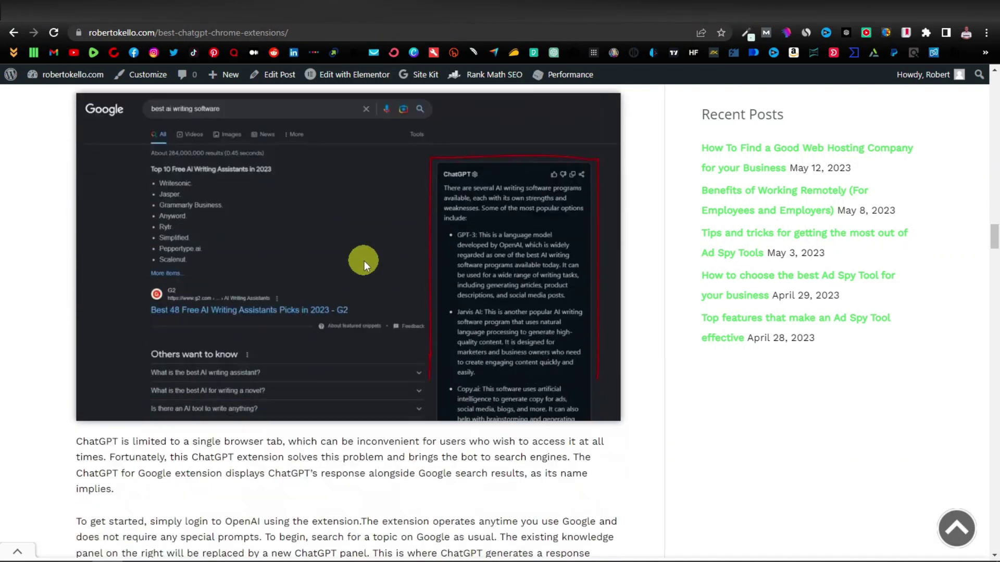
pyautogui.scroll(-5, 364, 262)
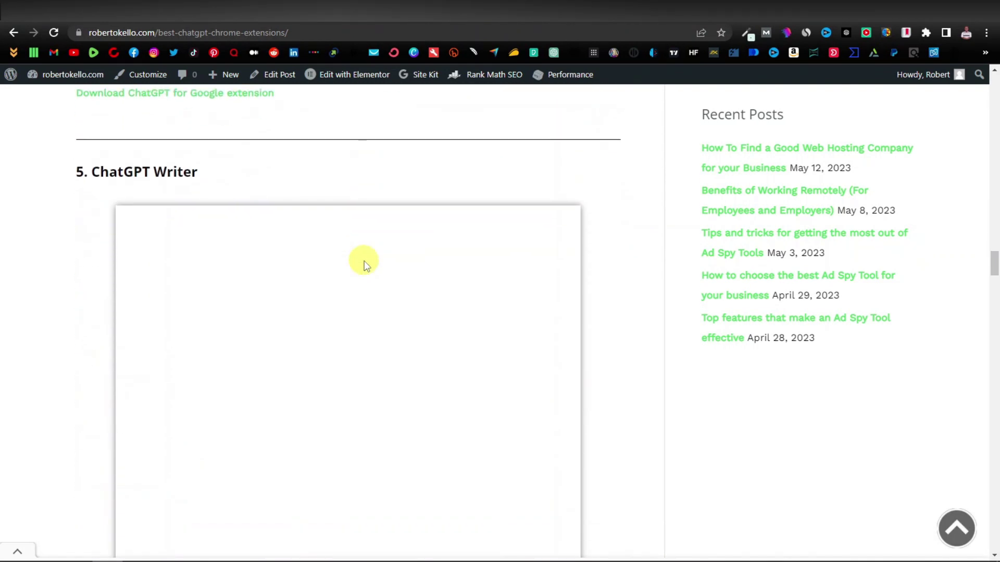